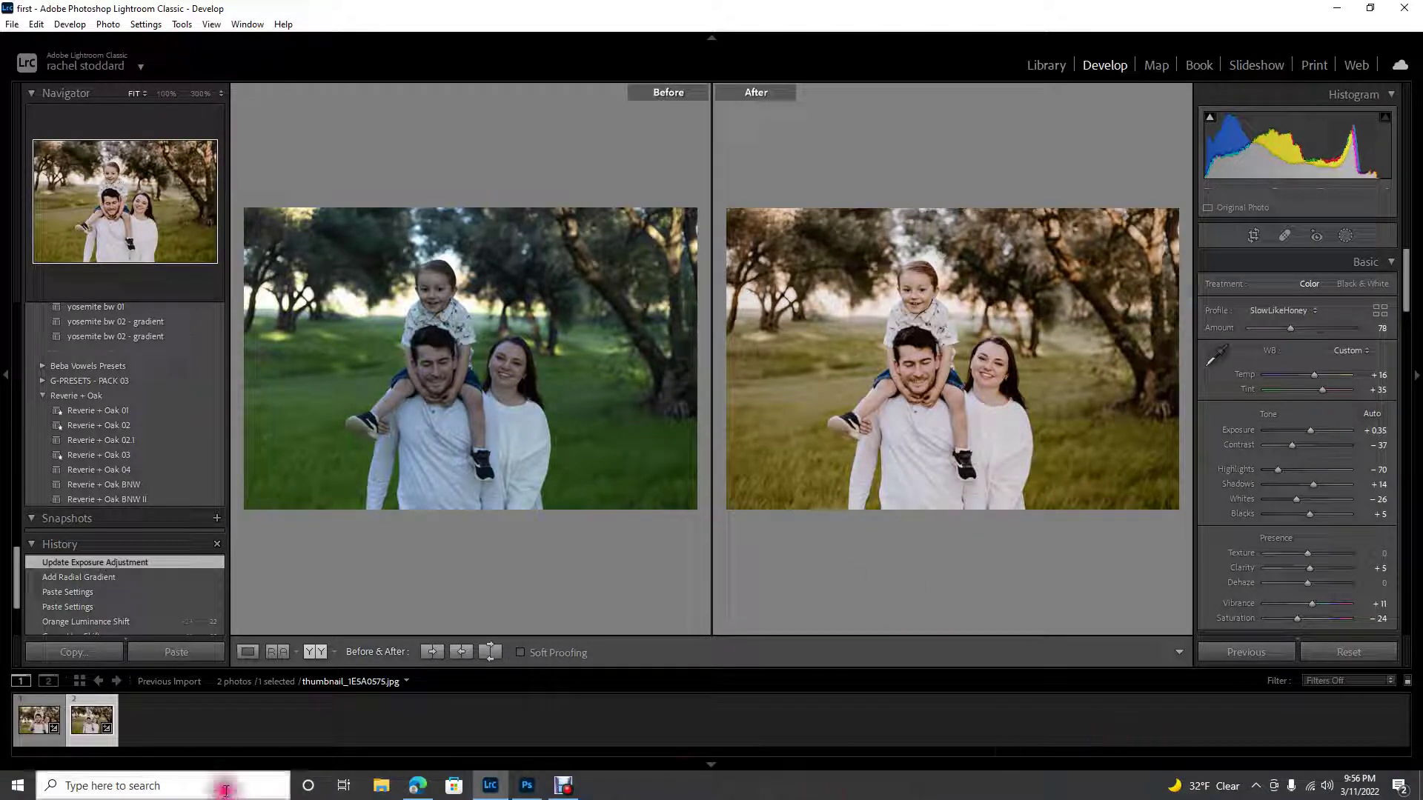
Step: Set the laughing-father photo as the reference photo
click(29, 731)
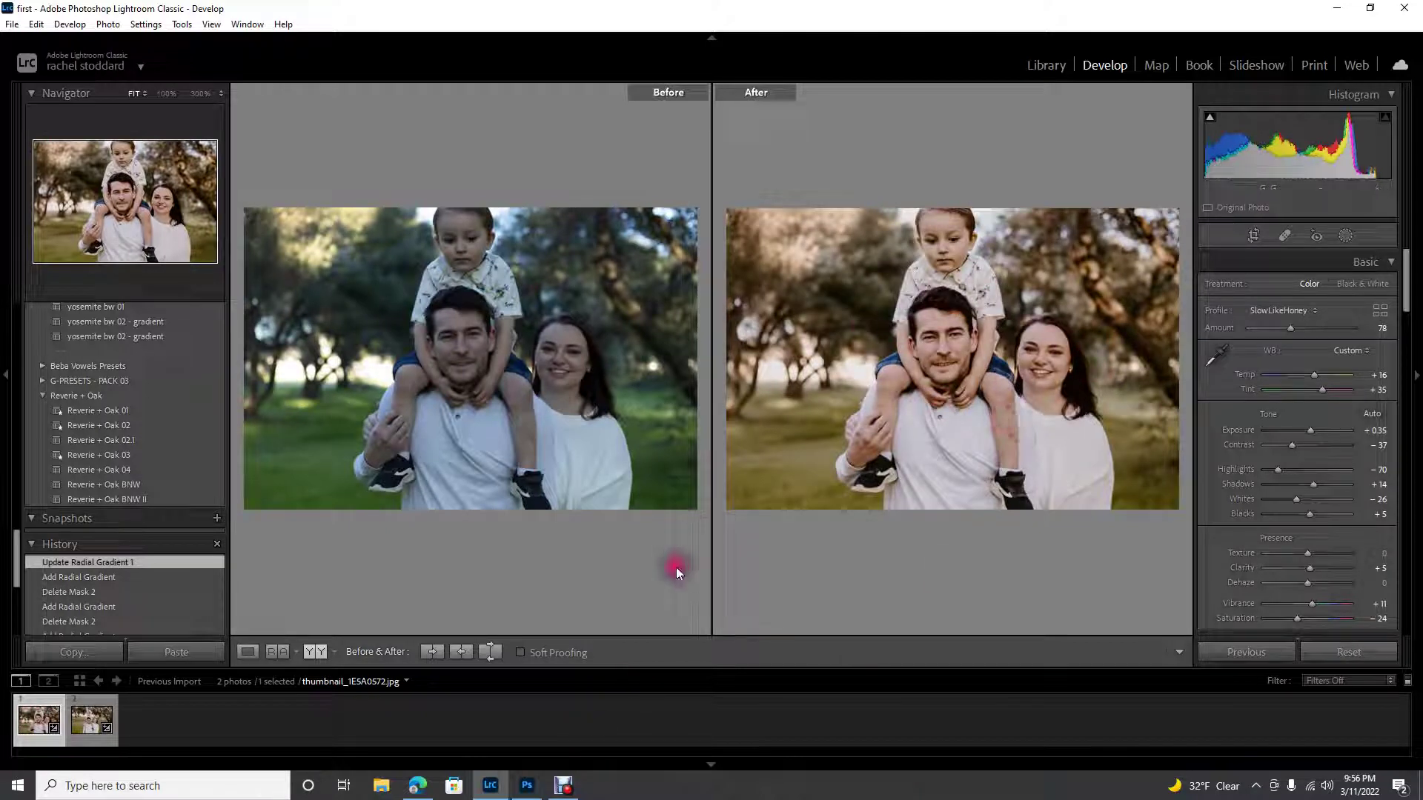
click(87, 729)
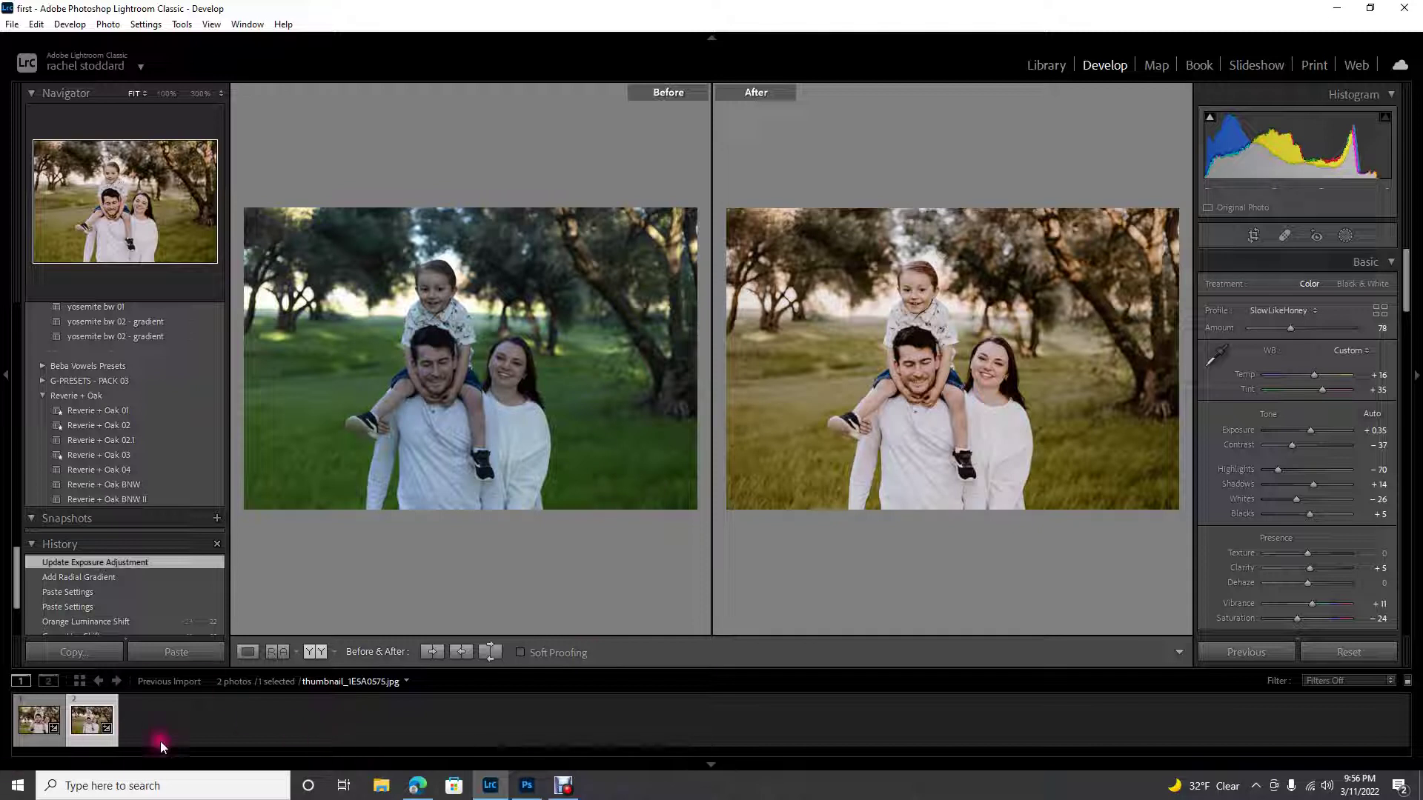
right_click(81, 722)
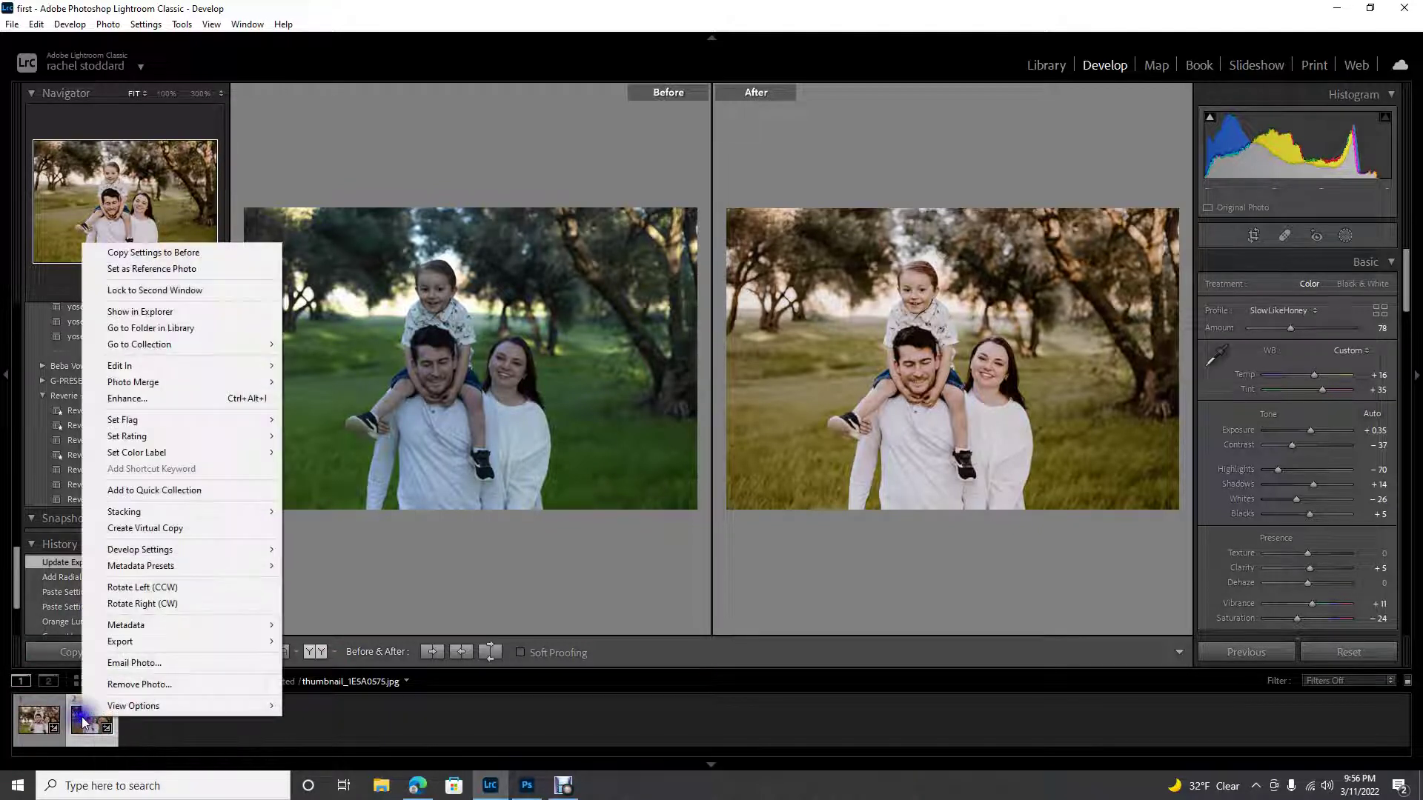
click(141, 271)
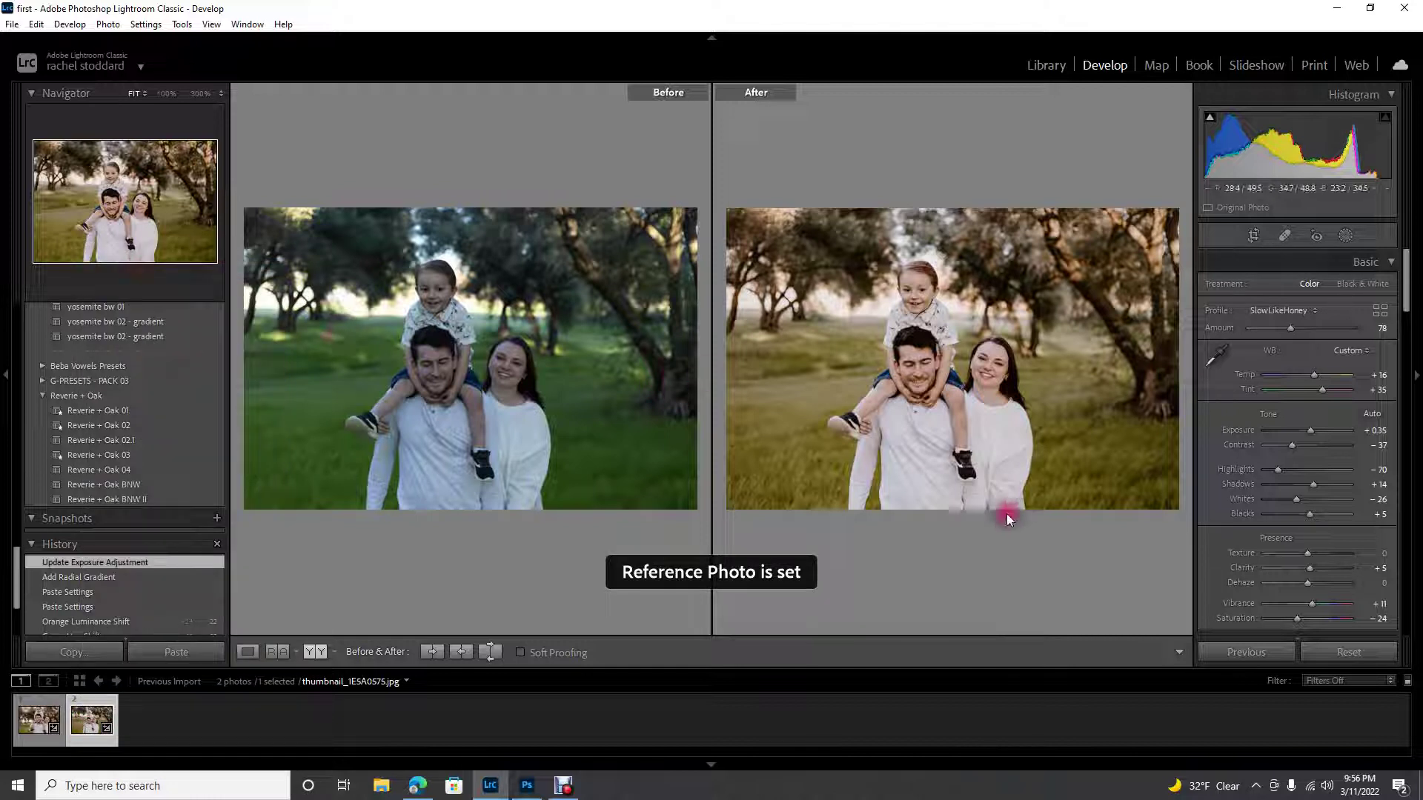
Step: Show the camera-facing photo beside the reference, both zoomed to 100% on the faces
click(30, 723)
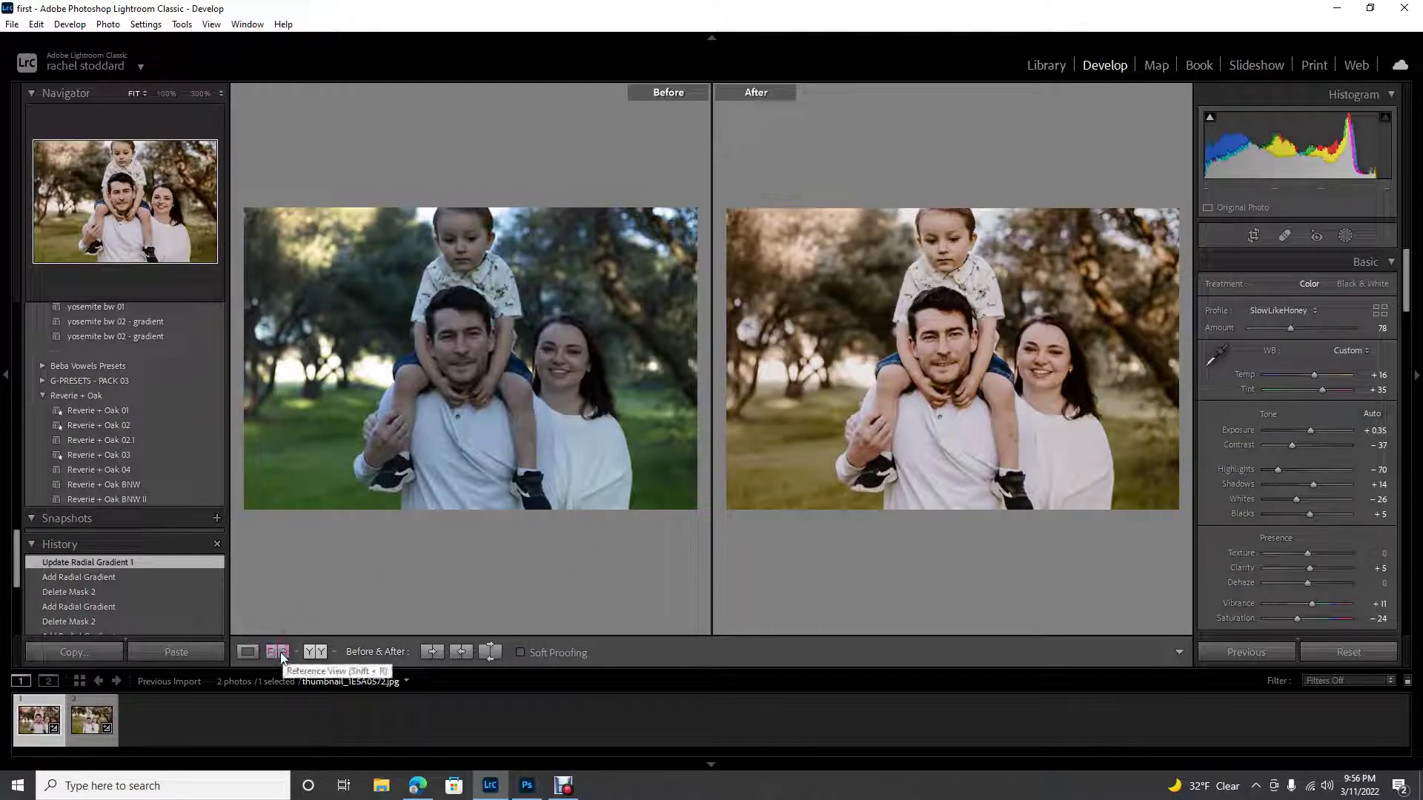
click(282, 653)
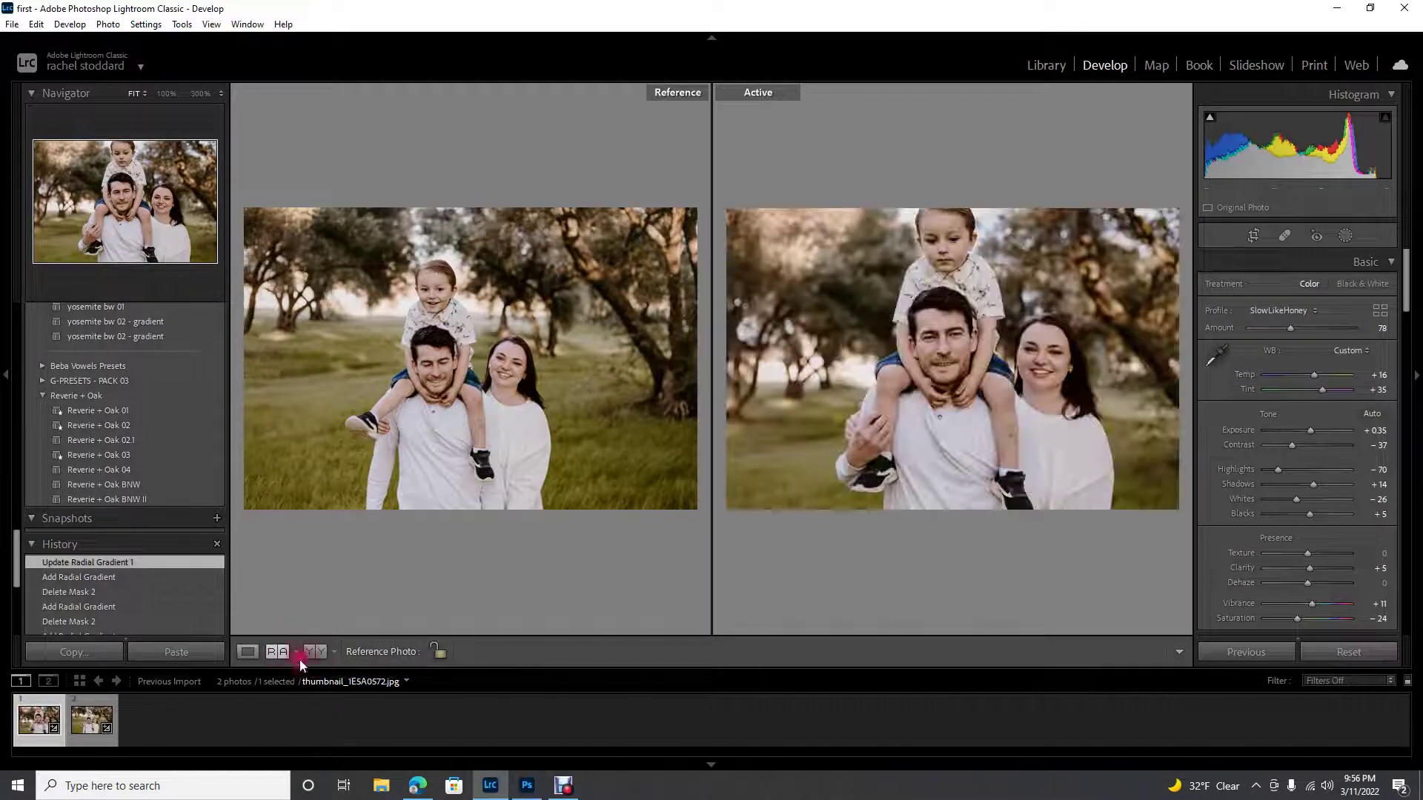
click(439, 370)
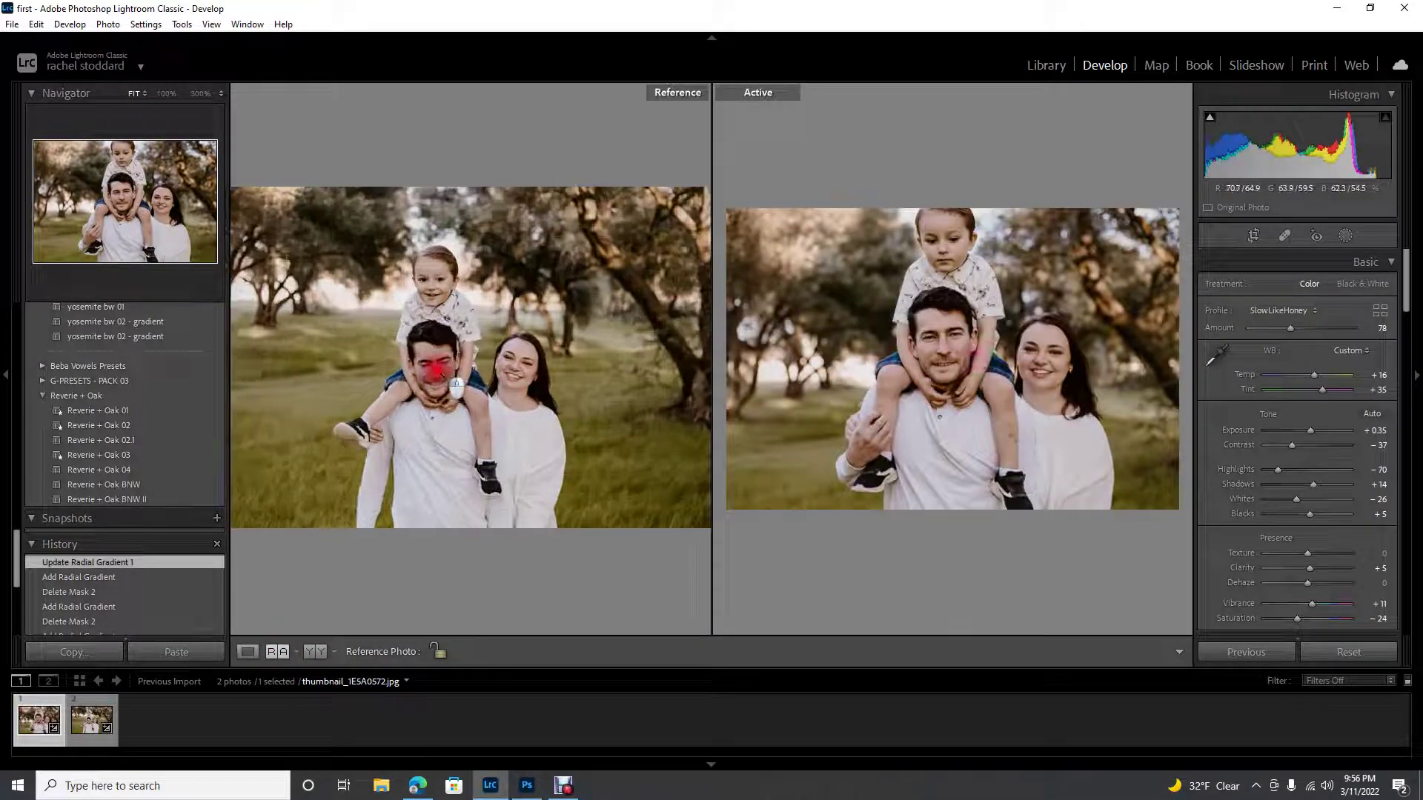
drag(439, 369, 620, 364)
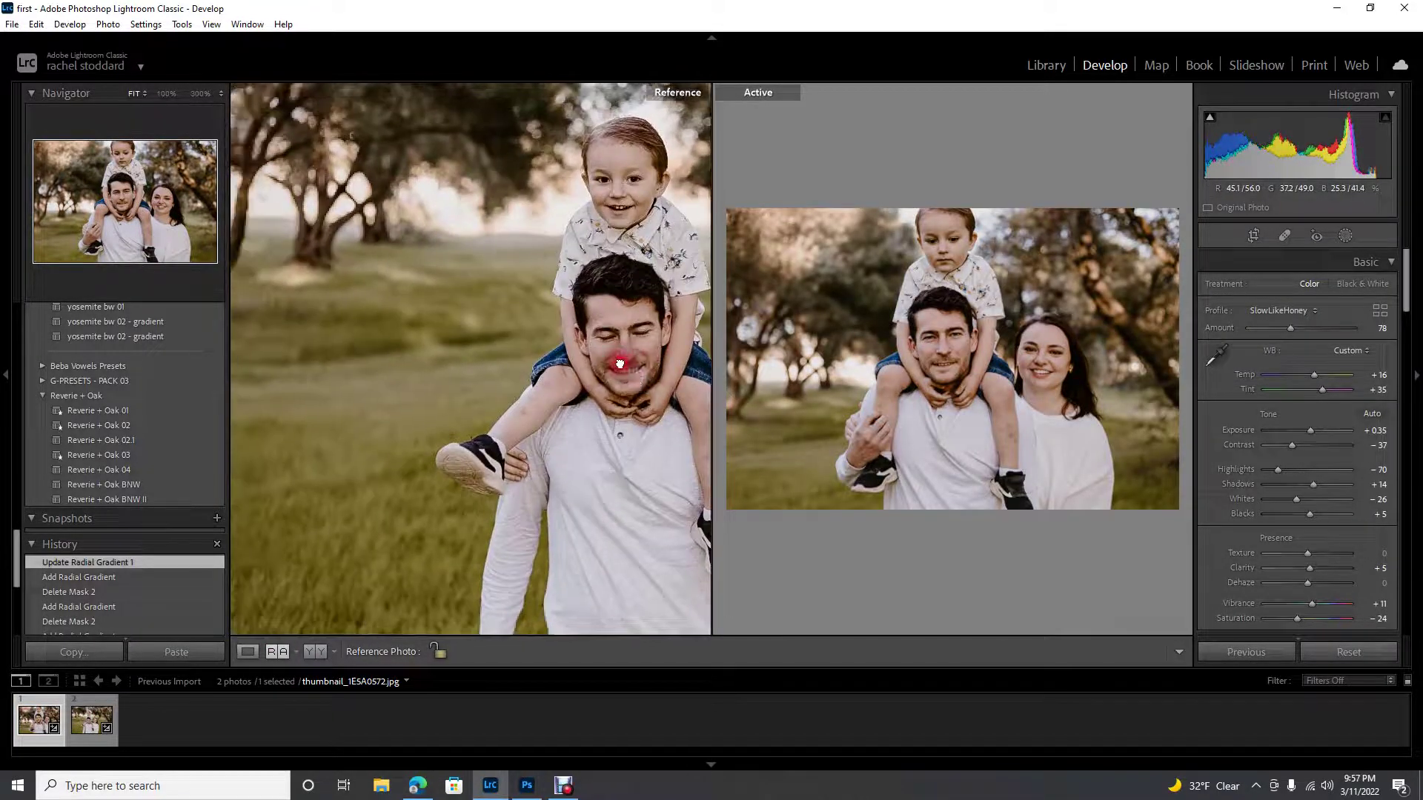
click(940, 320)
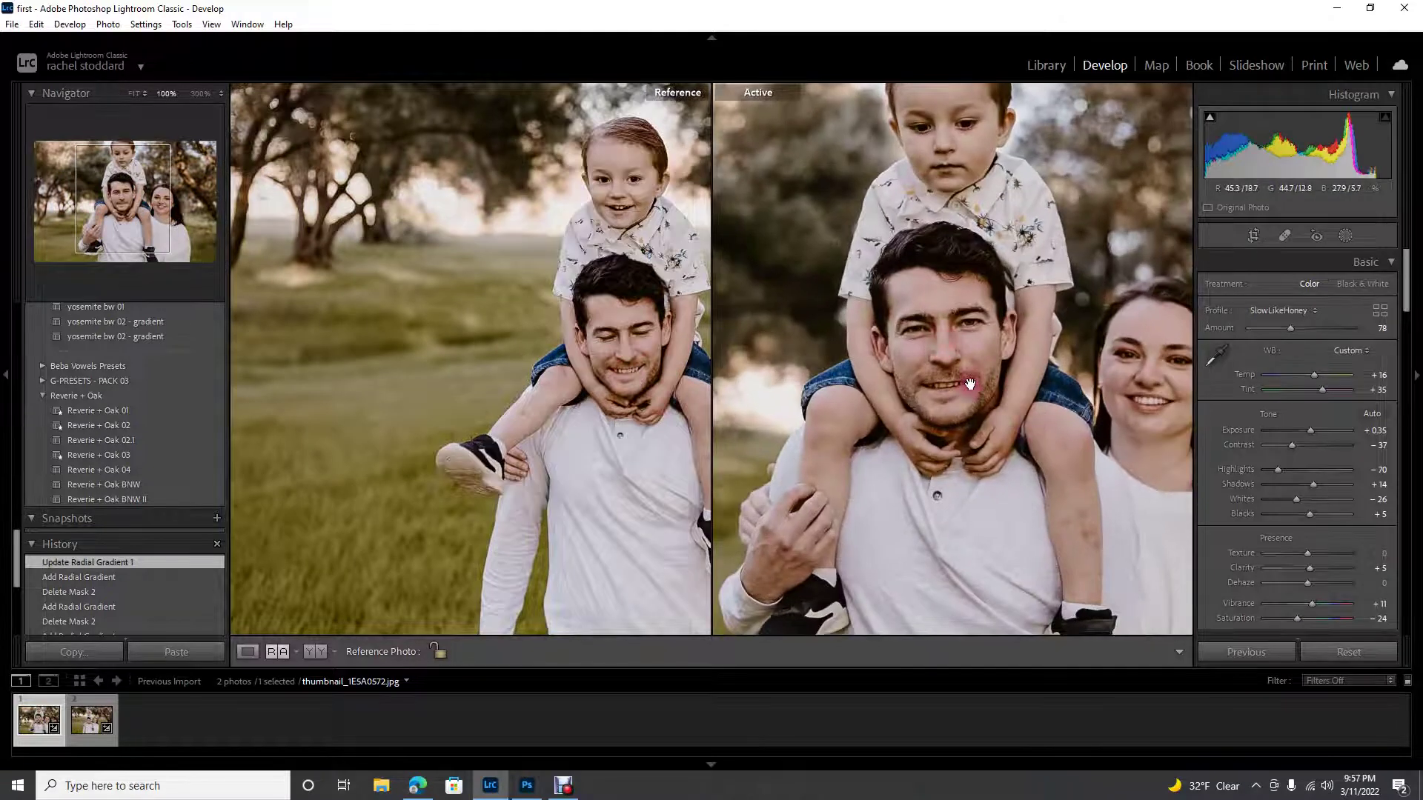
drag(970, 384, 820, 389)
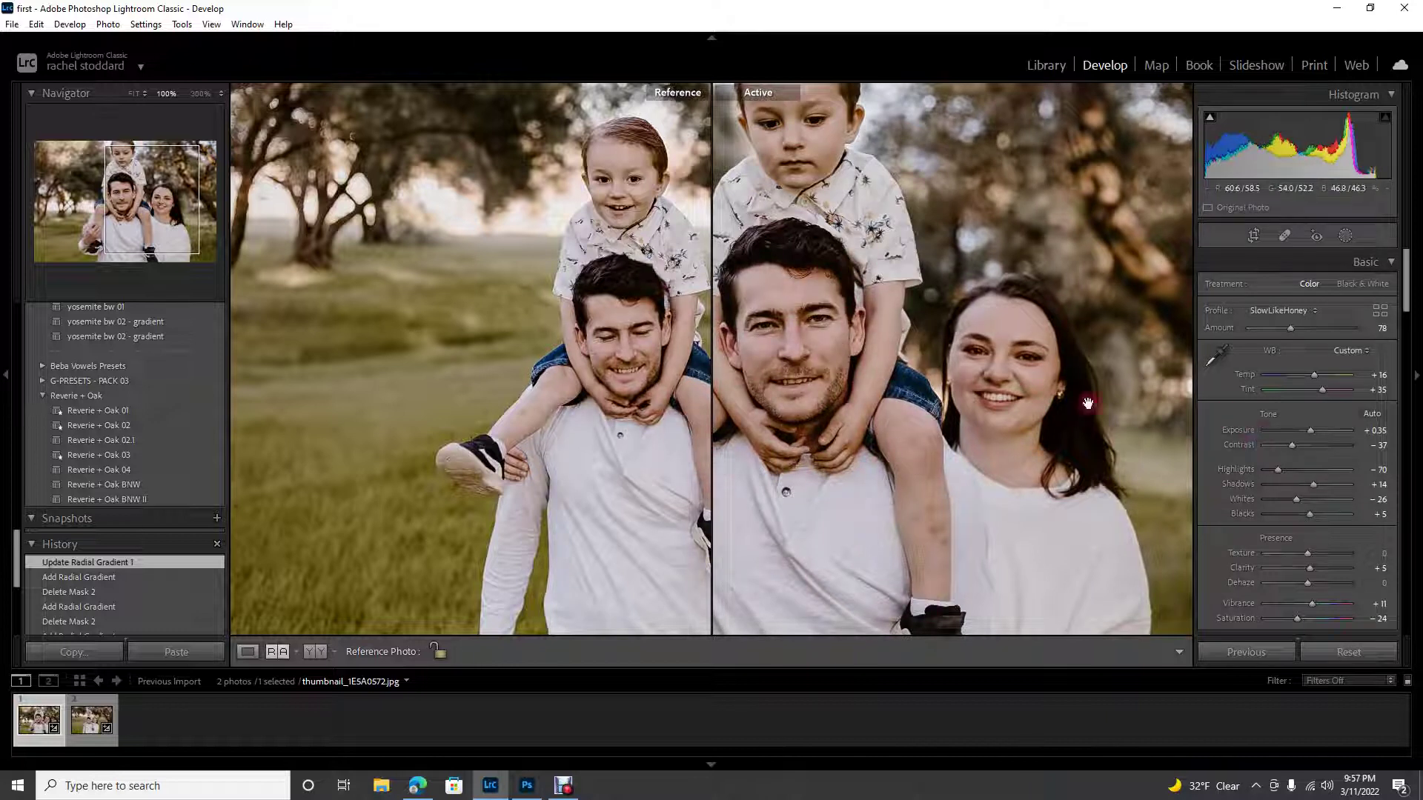
Step: Delete Mask 2 from the active family photo
click(1342, 236)
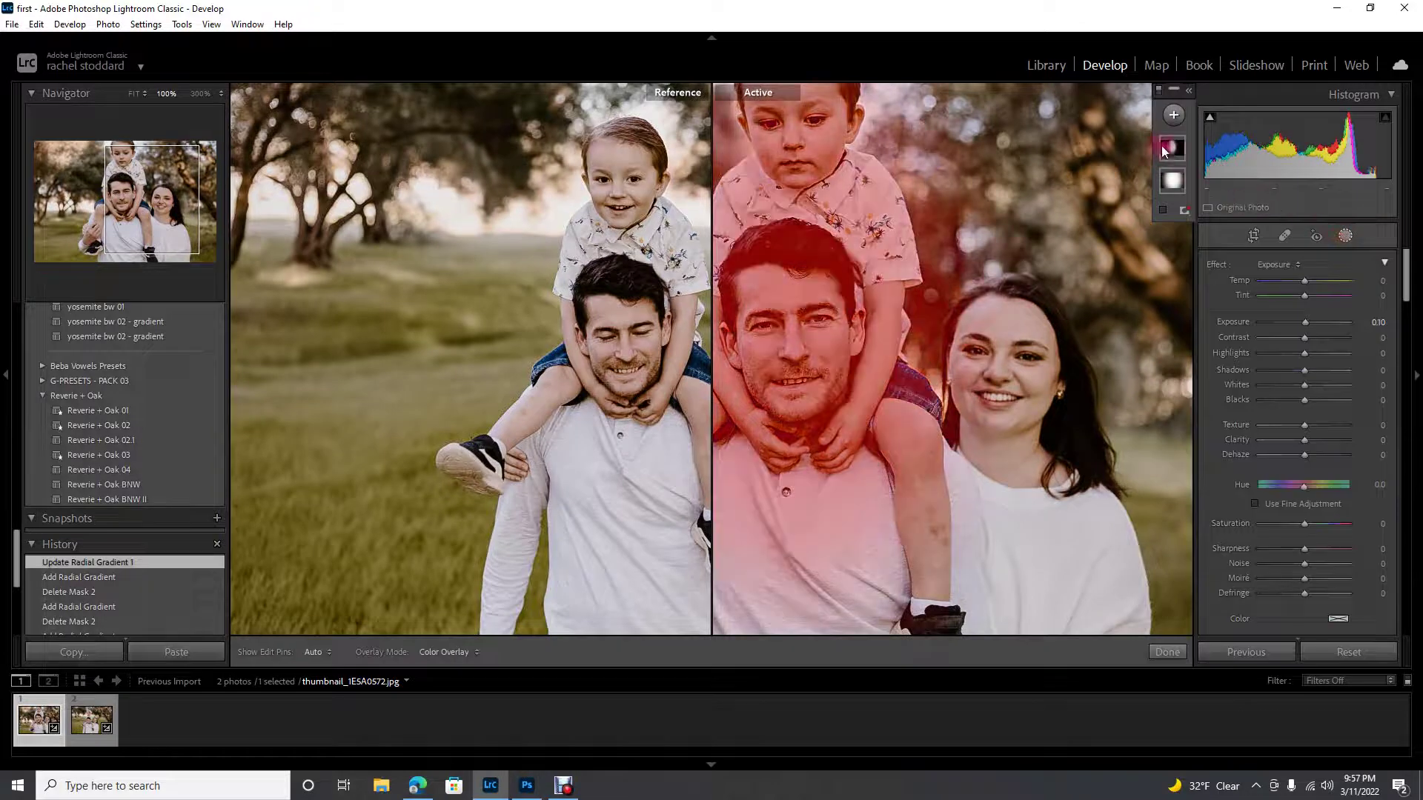
right_click(1170, 147)
click(1210, 230)
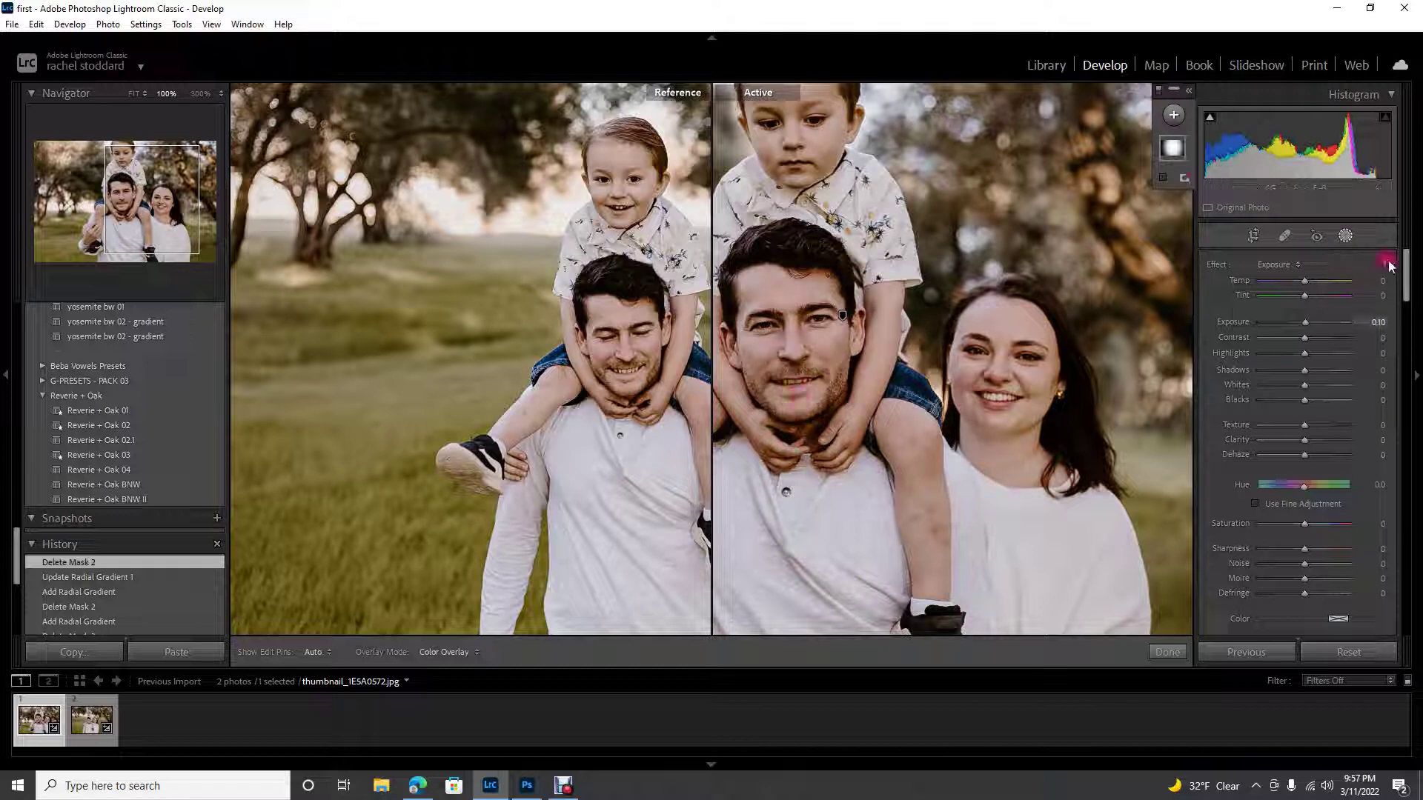
click(1345, 237)
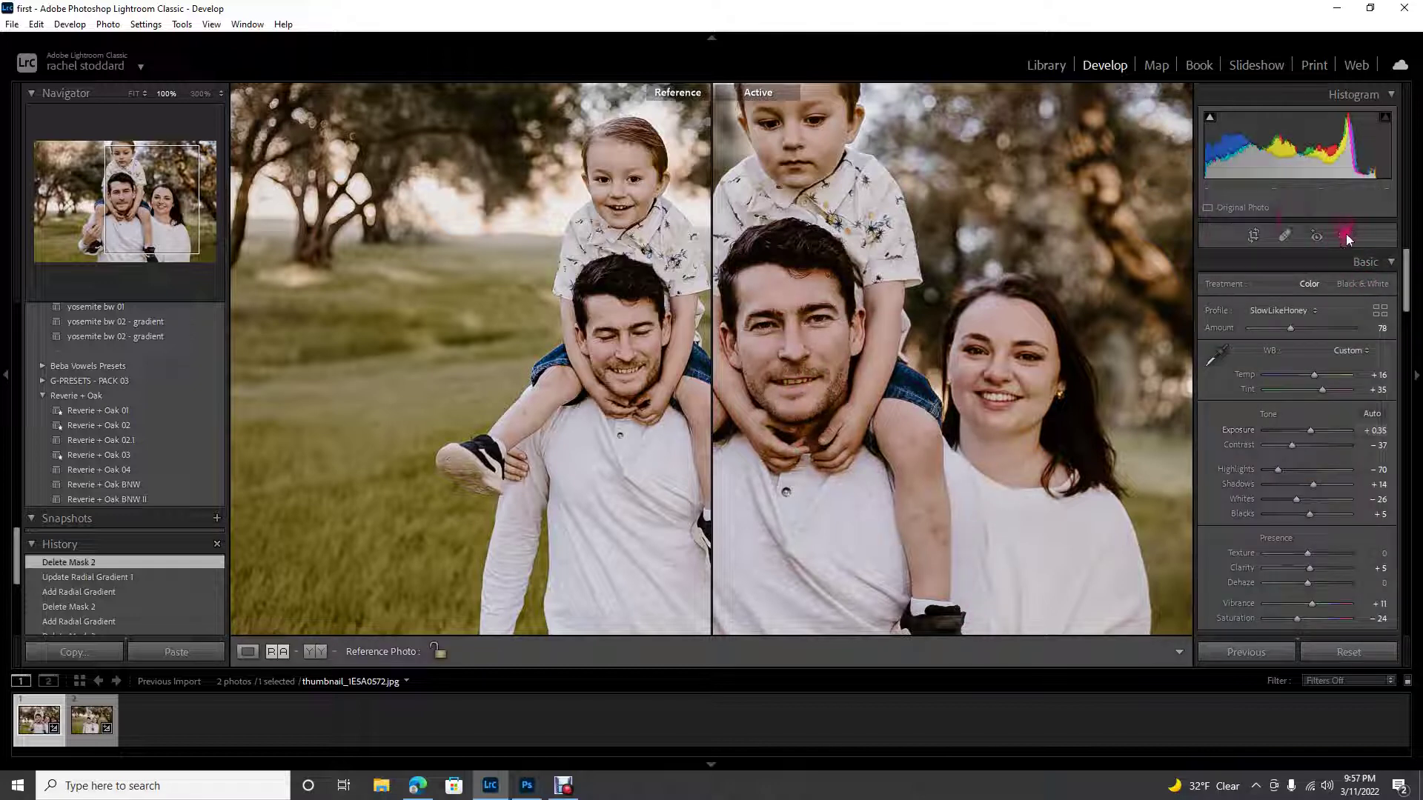
Step: Add a radial gradient mask around the man's face, then fit both photos in view
click(1347, 237)
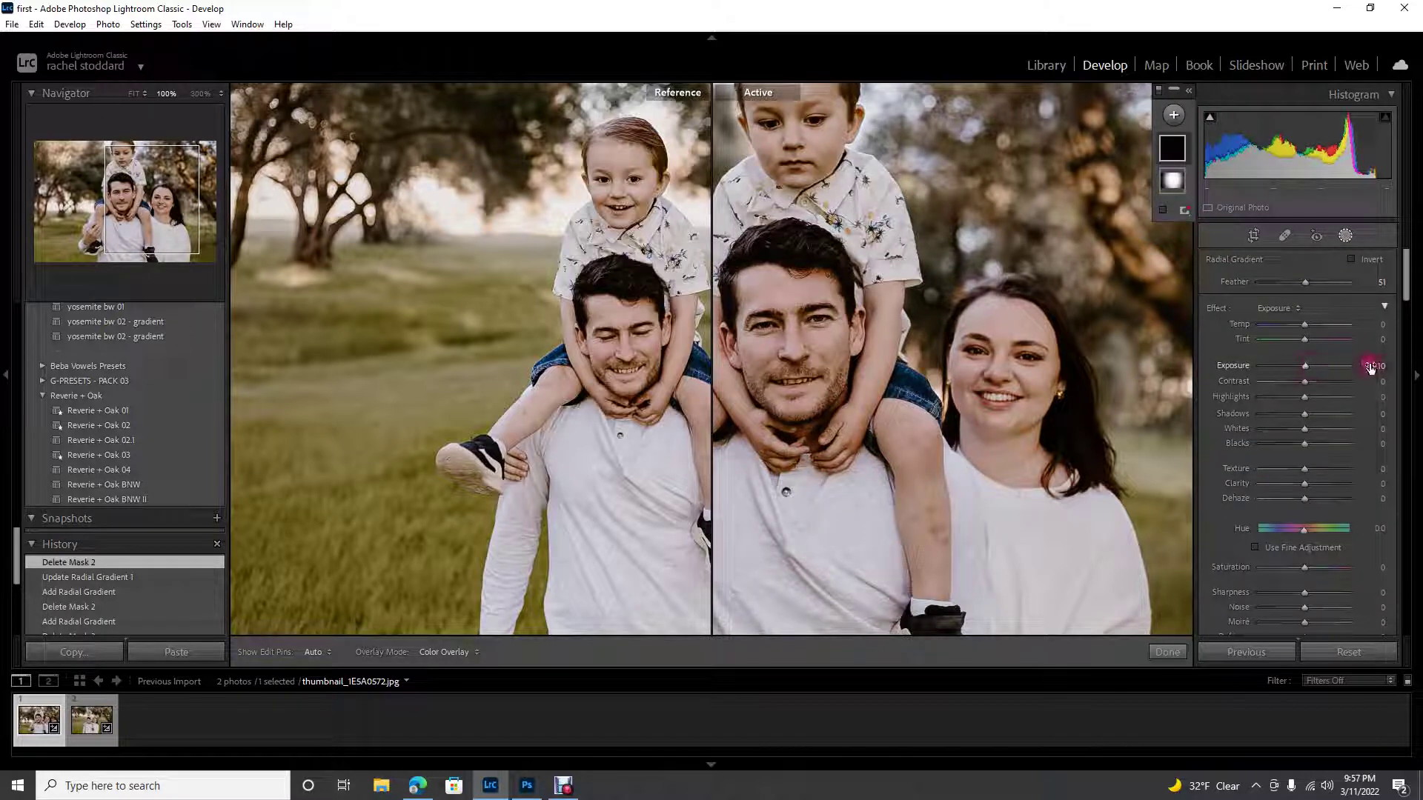
mouse_move(789, 344)
mouse_down()
mouse_move(878, 486)
mouse_move(962, 674)
mouse_up()
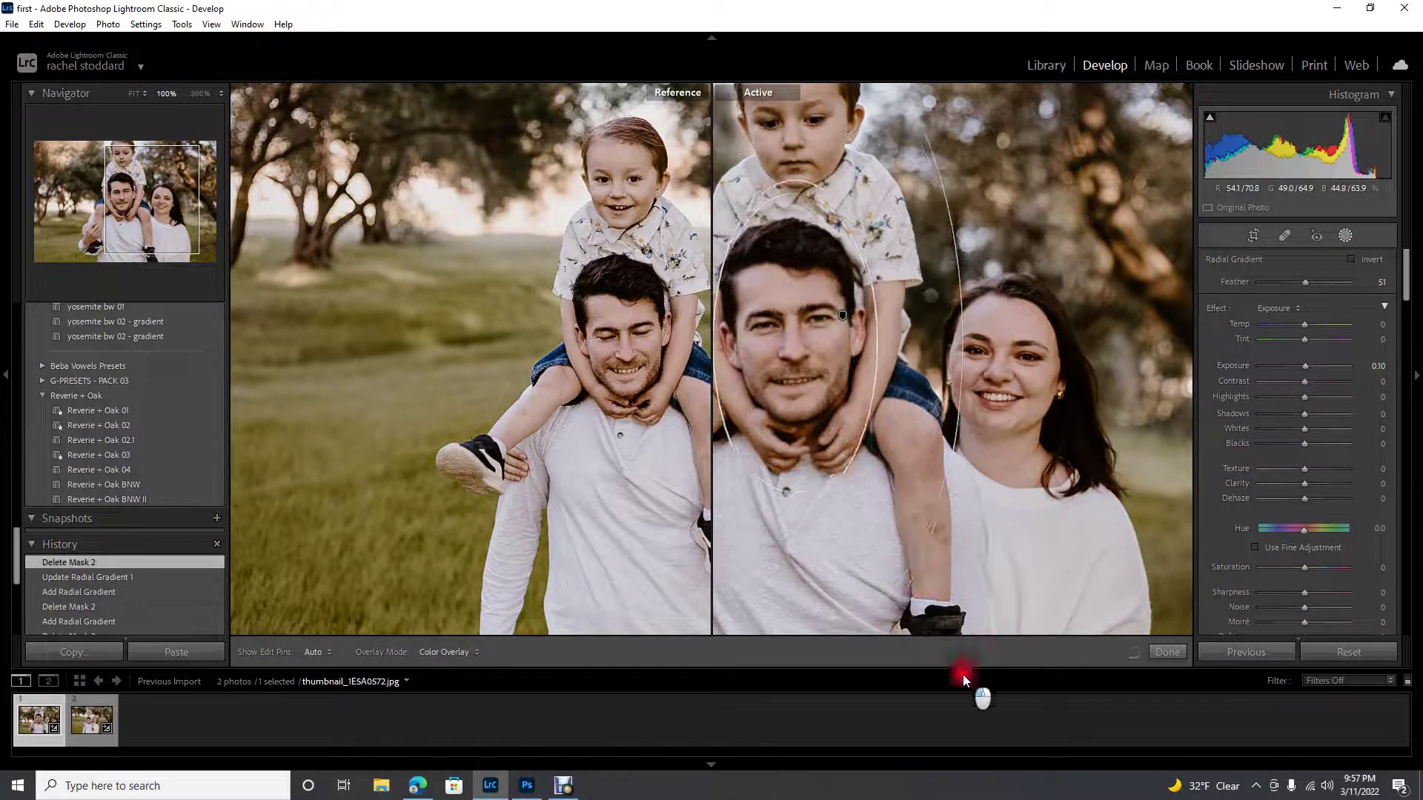
click(1345, 236)
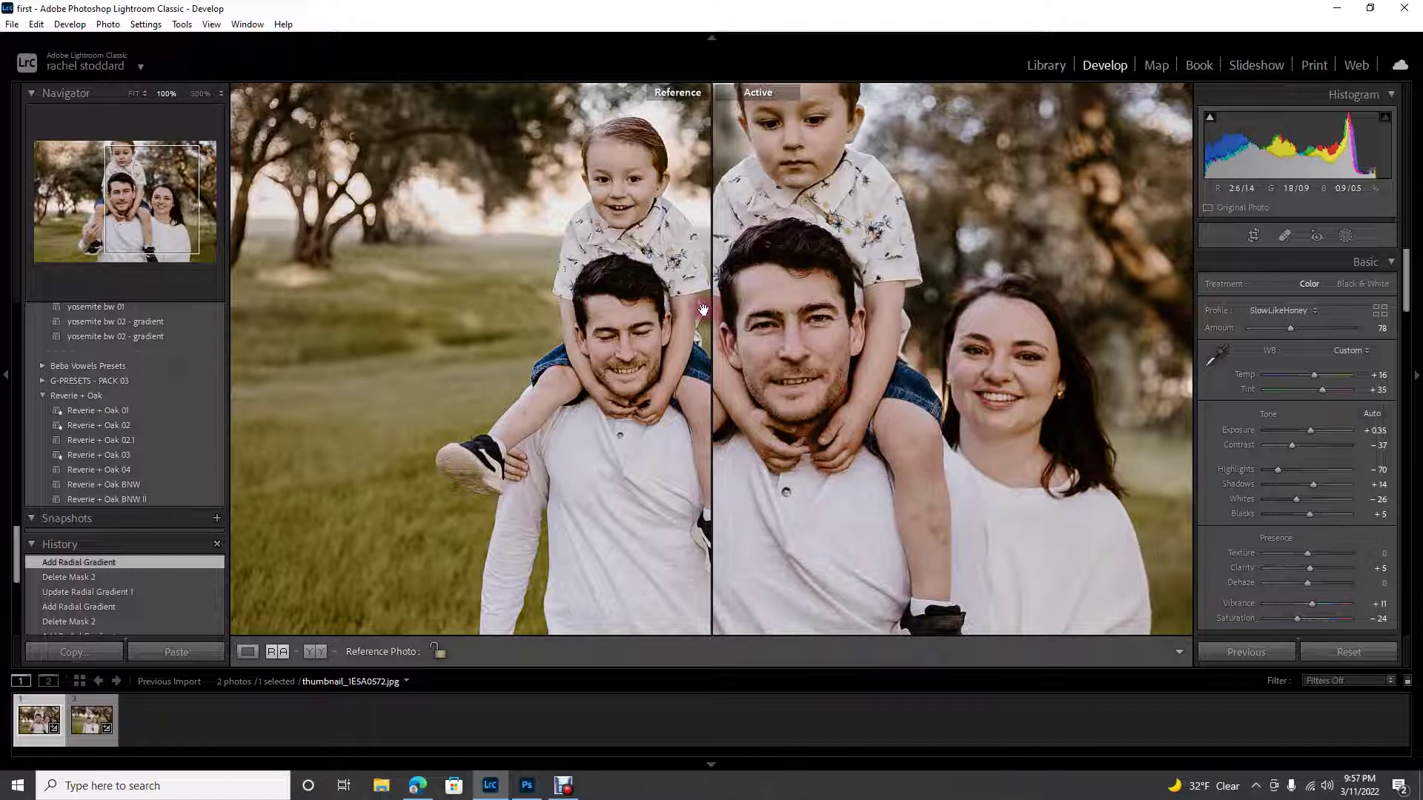
click(851, 334)
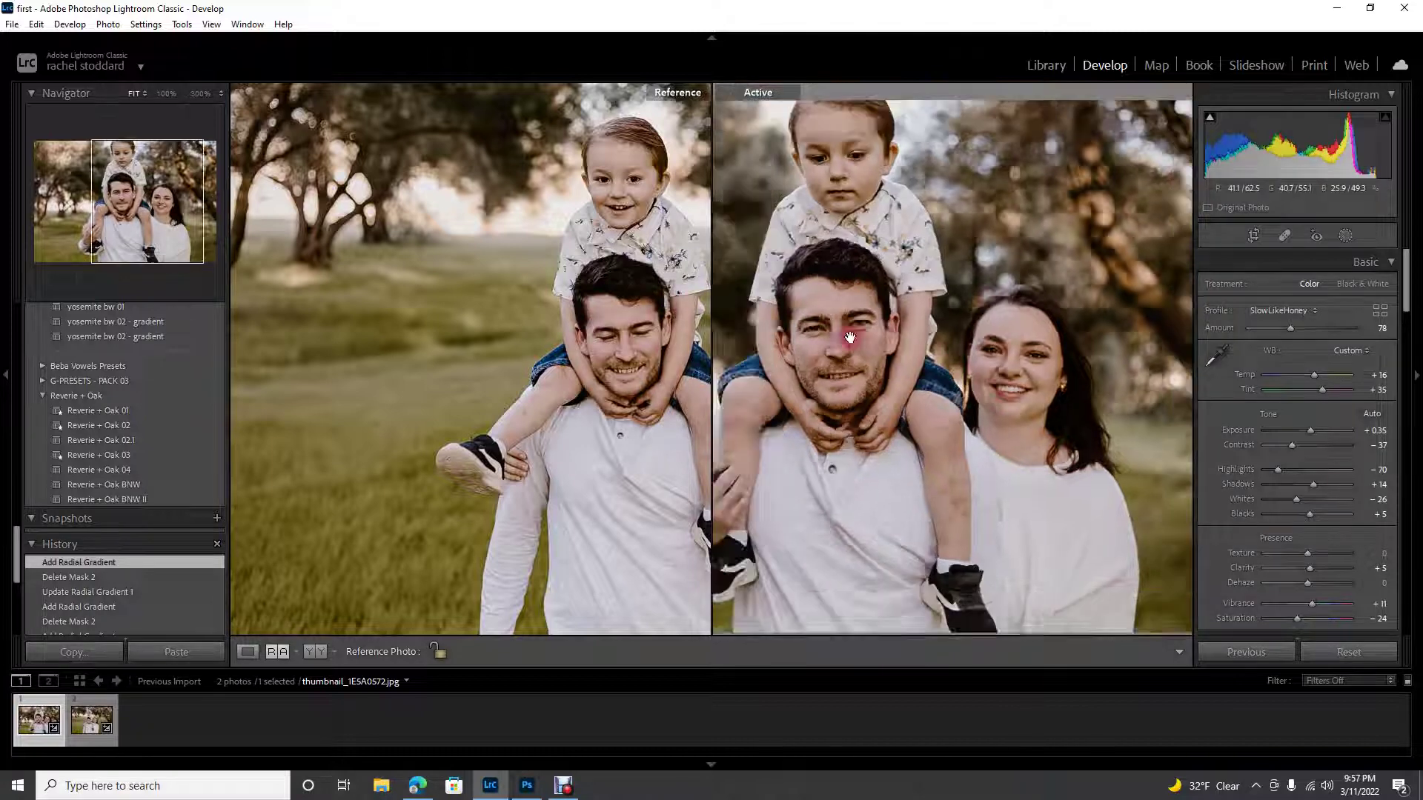
click(509, 368)
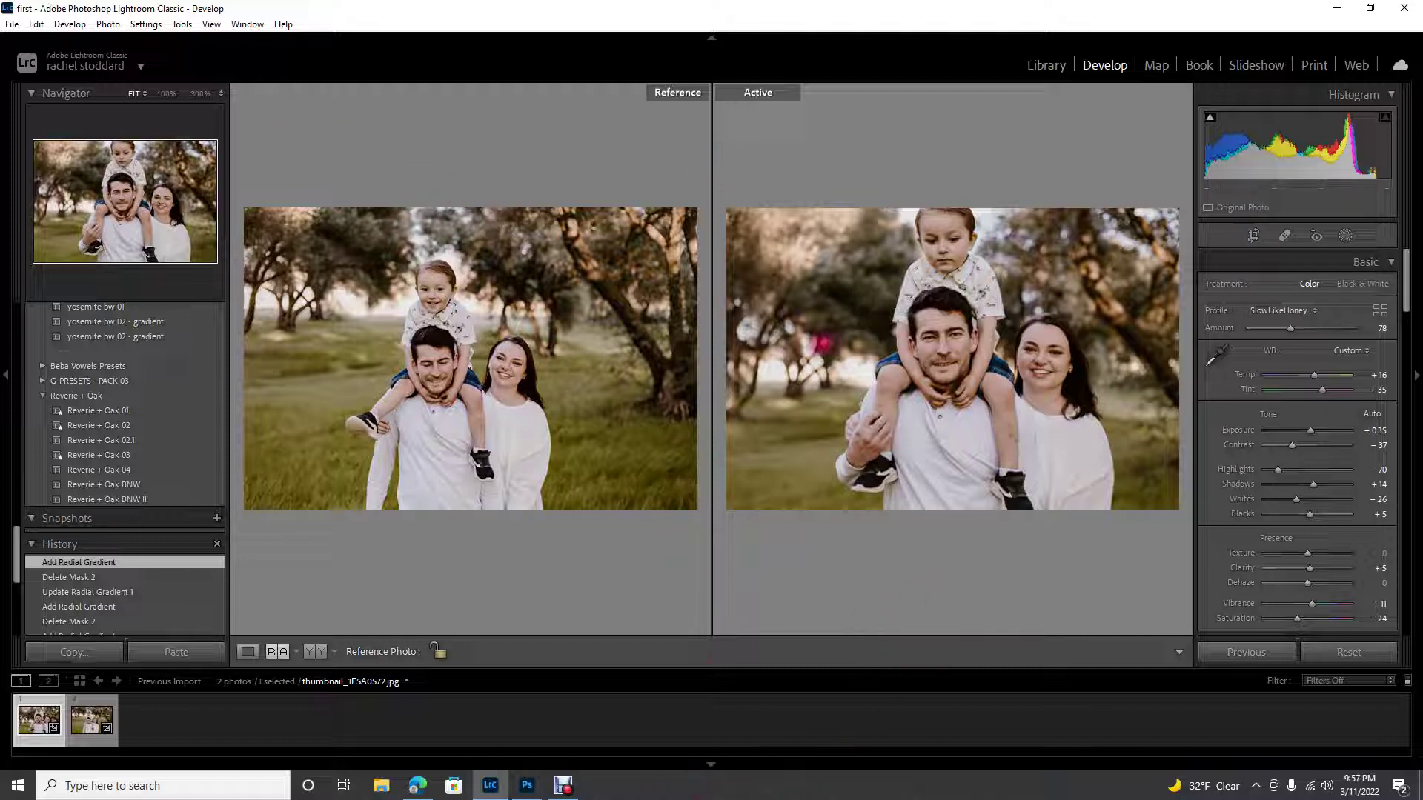
Step: Check the Photo > Edit In options, then bring Photoshop to the front
click(105, 25)
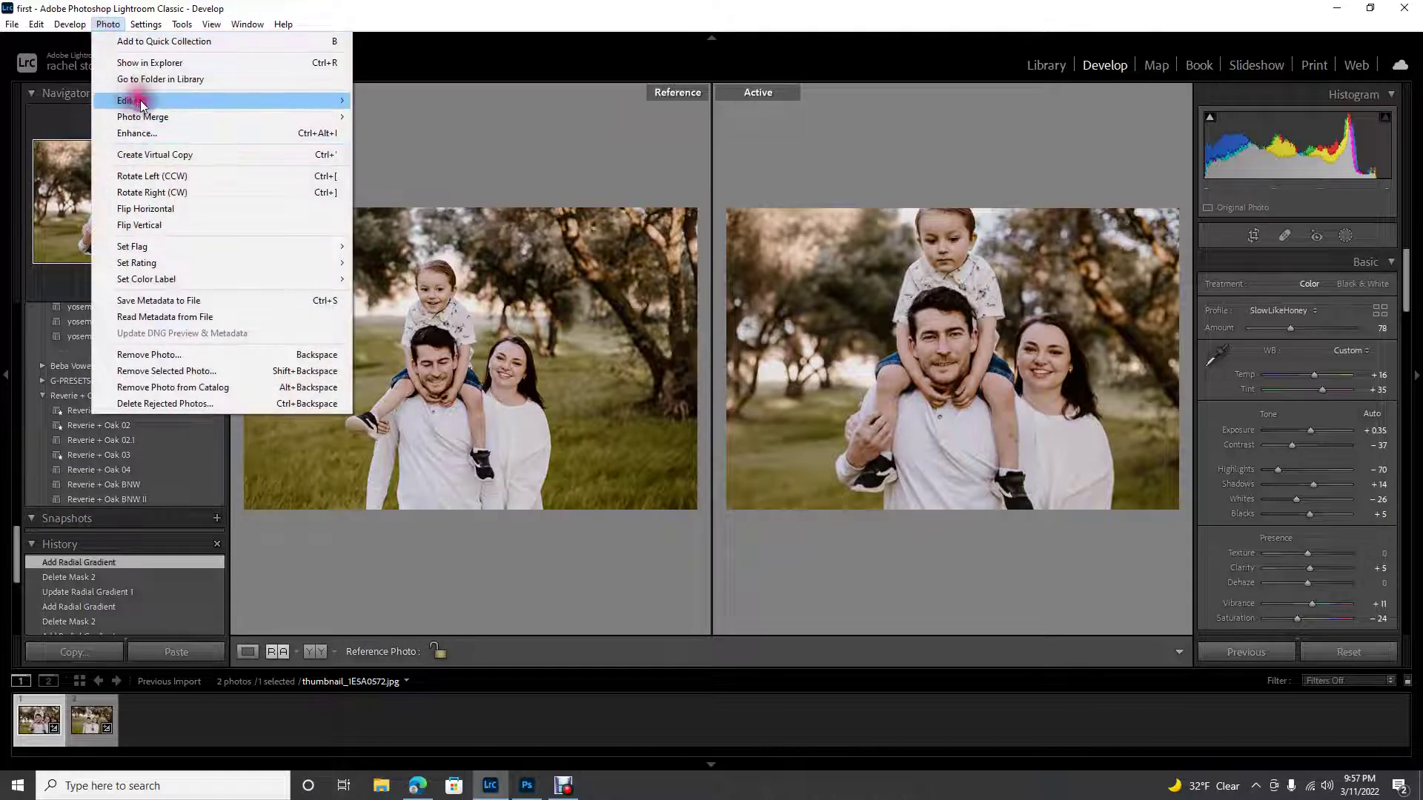
mouse_move(141, 102)
click(649, 166)
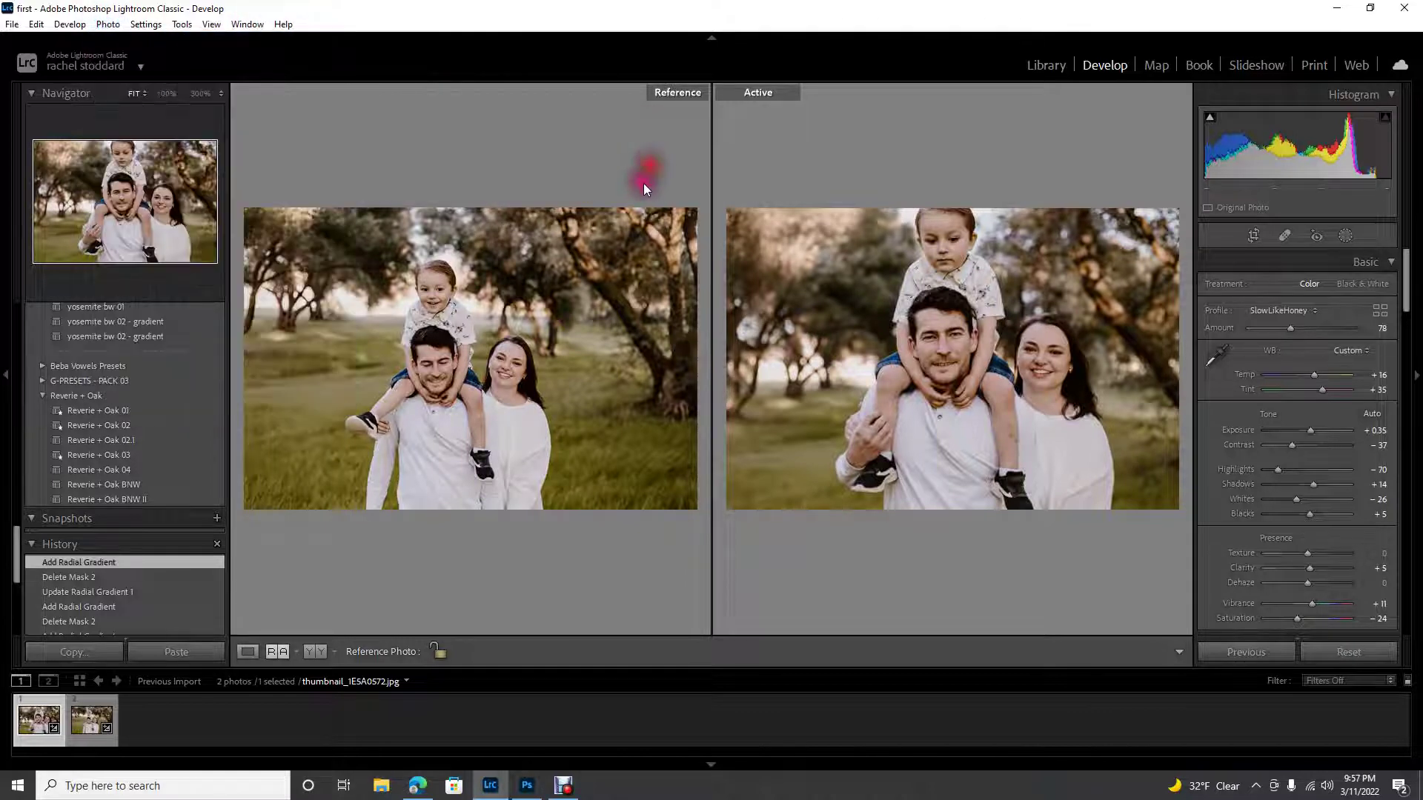
click(528, 789)
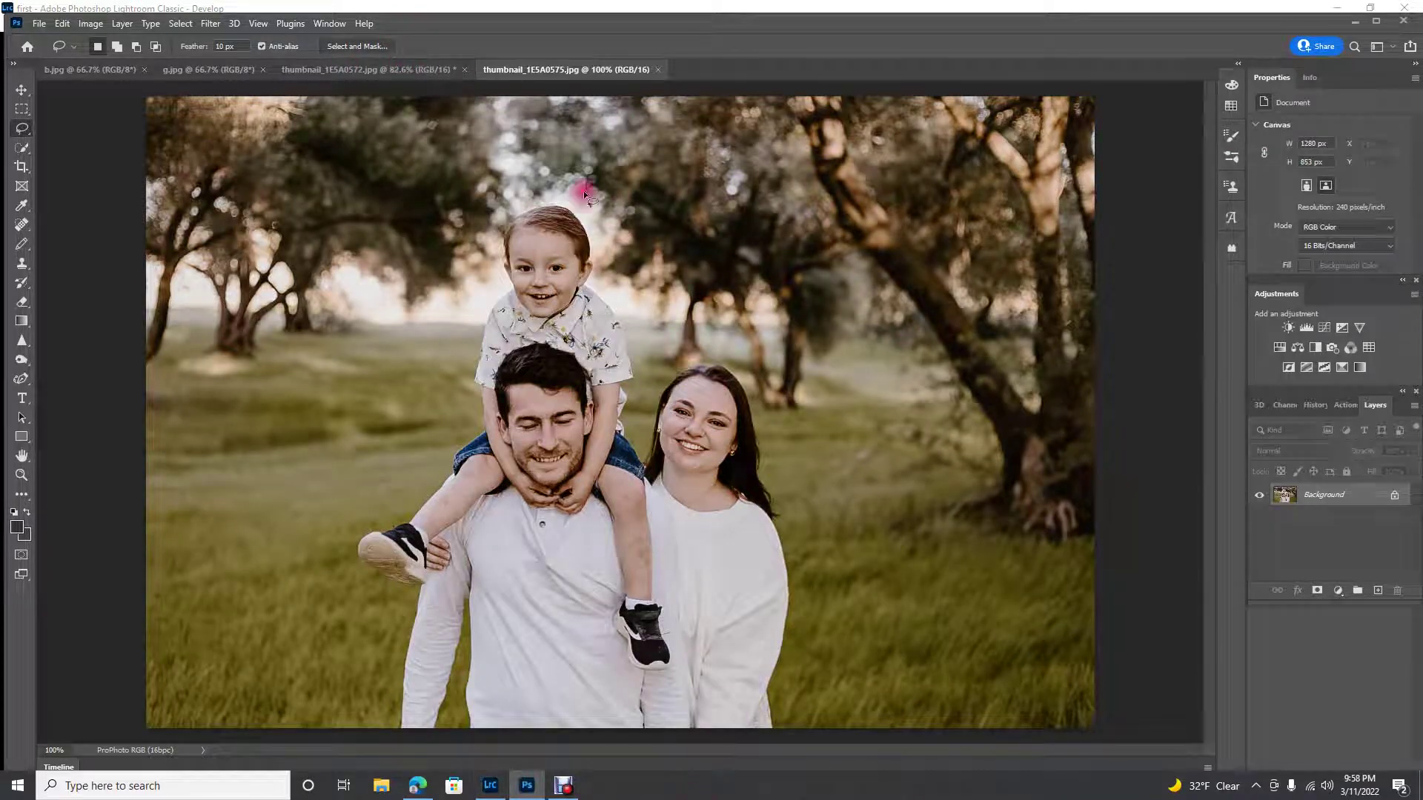
Step: Cut an oval selection of the father's face out of thumbnail_1E5A0572.jpg
click(369, 69)
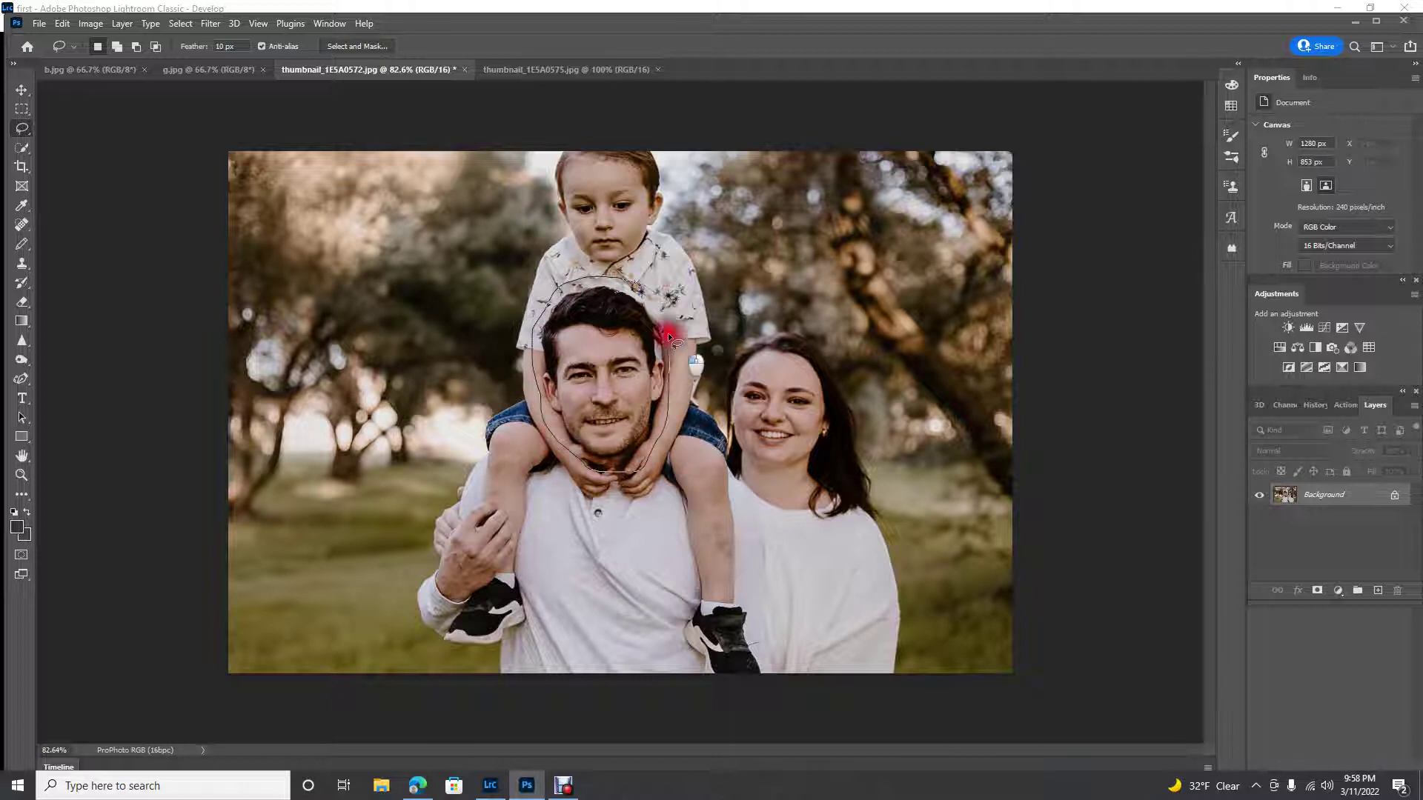
mouse_move(668, 335)
mouse_down()
mouse_move(645, 286)
mouse_move(622, 277)
mouse_up()
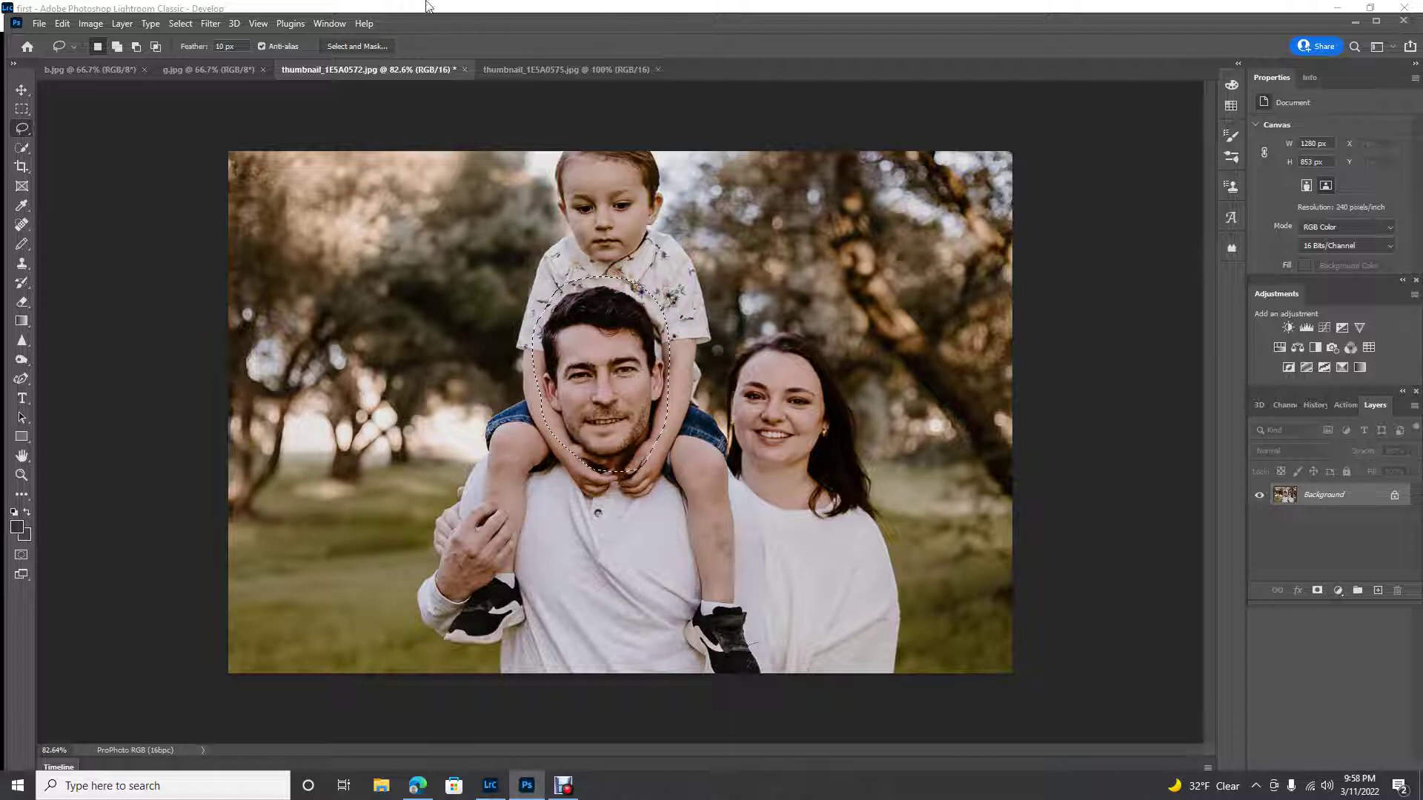
click(61, 24)
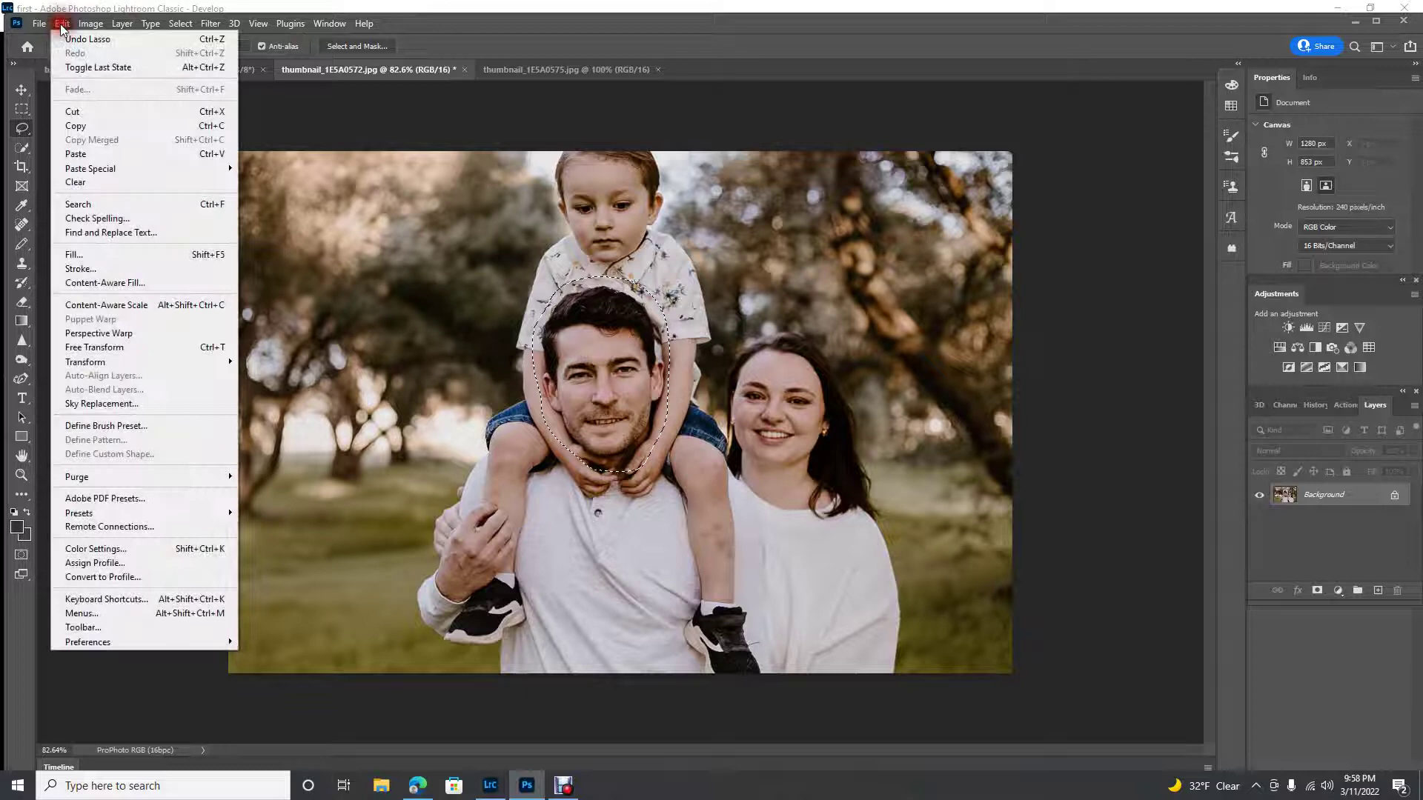
click(78, 113)
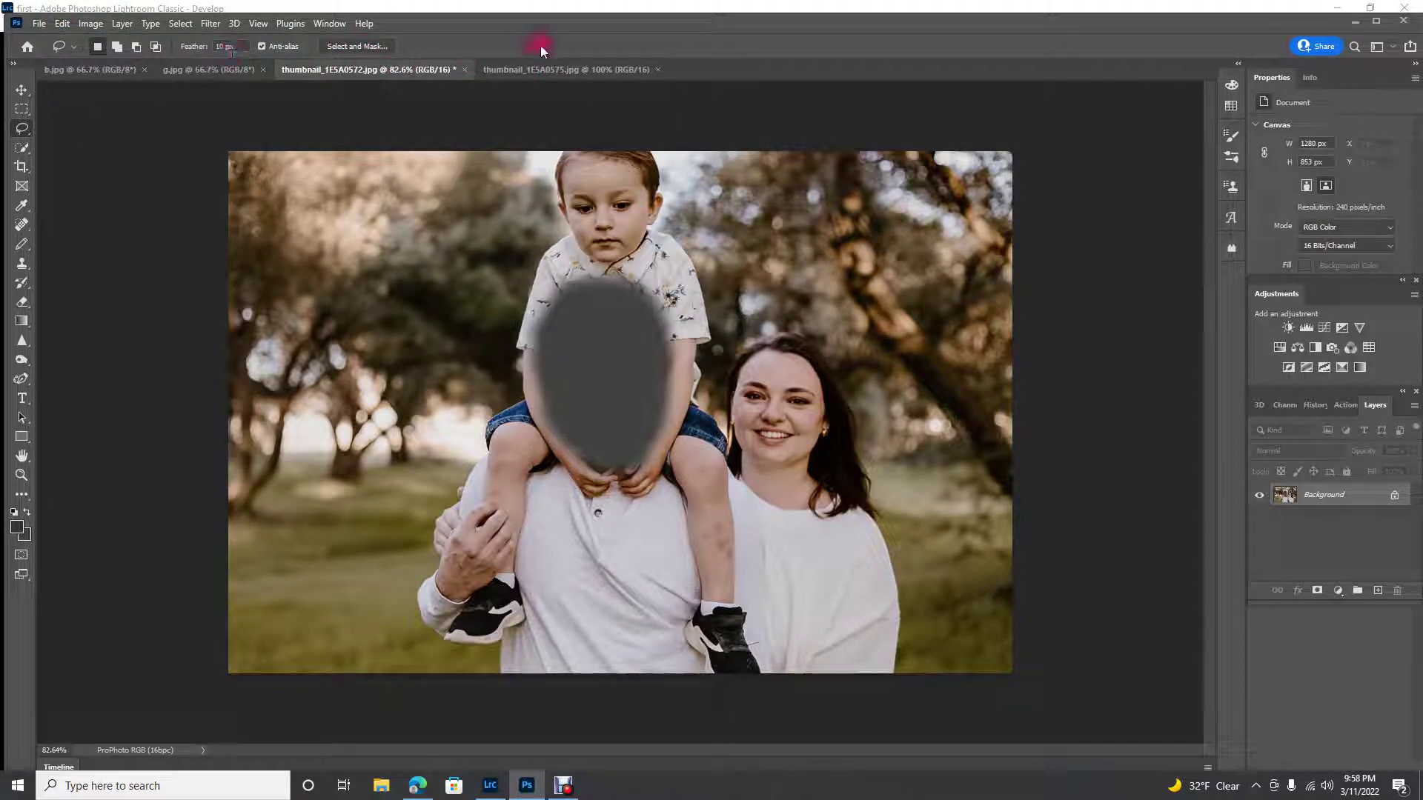
Step: Paste the cut face into thumbnail_1E5A0575.jpg as a new Layer 1
click(571, 69)
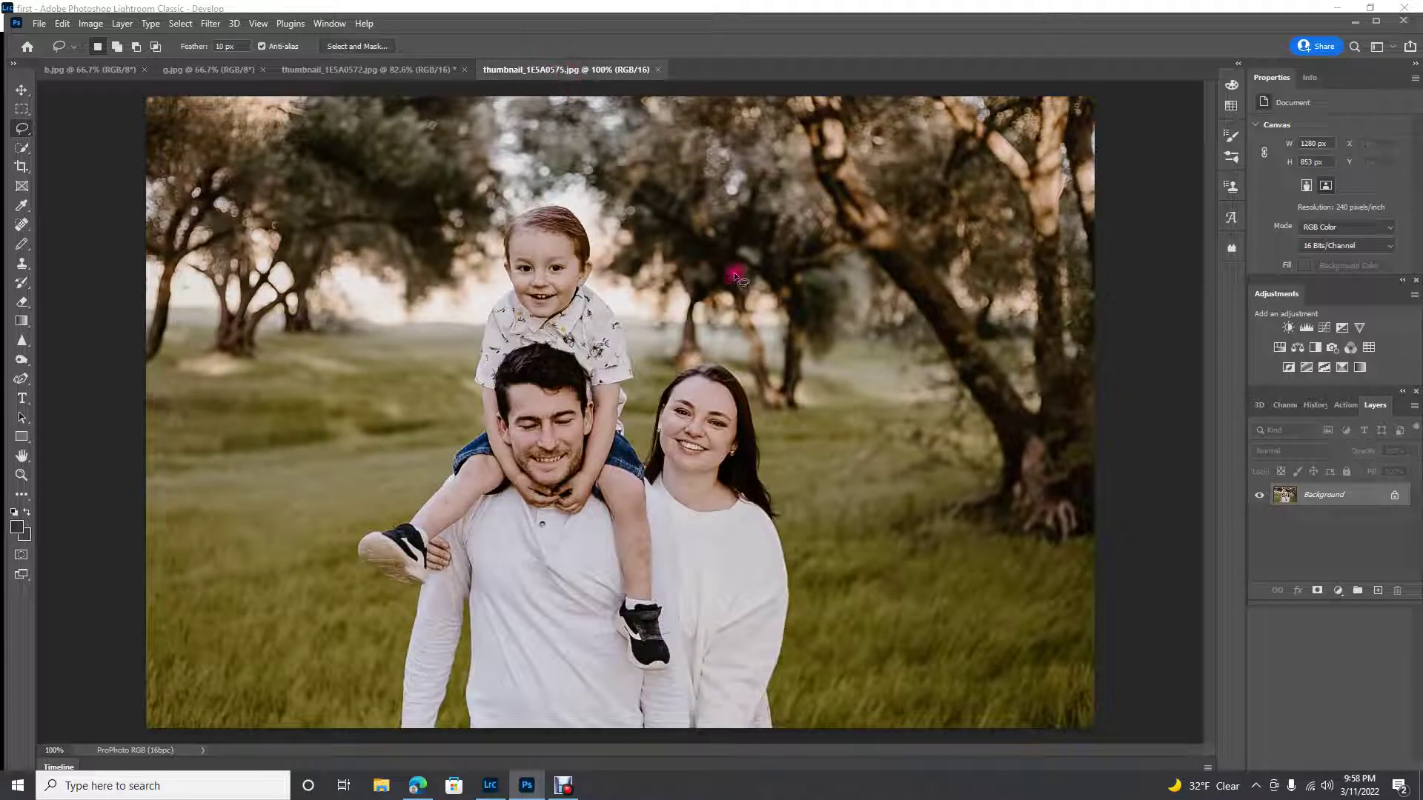
click(62, 23)
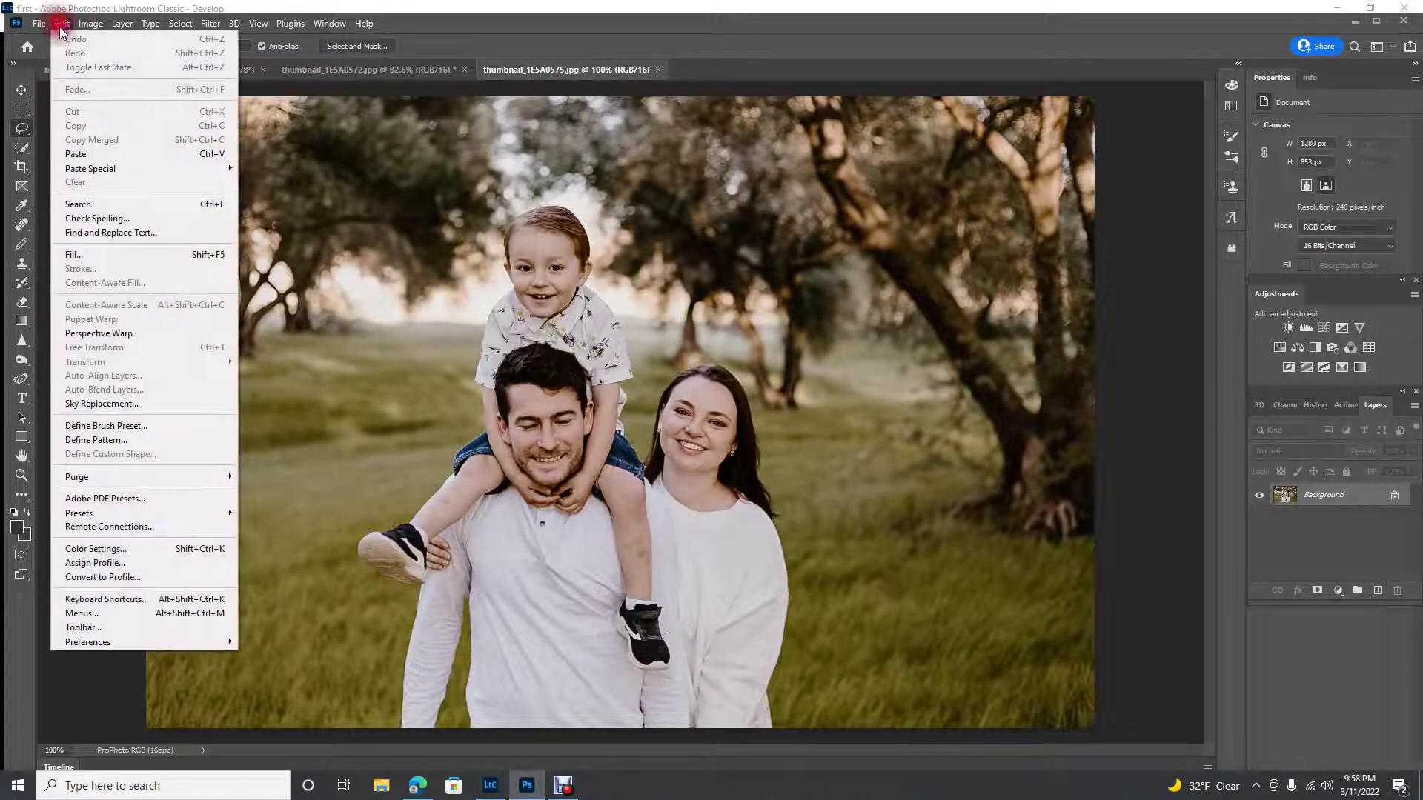
click(76, 153)
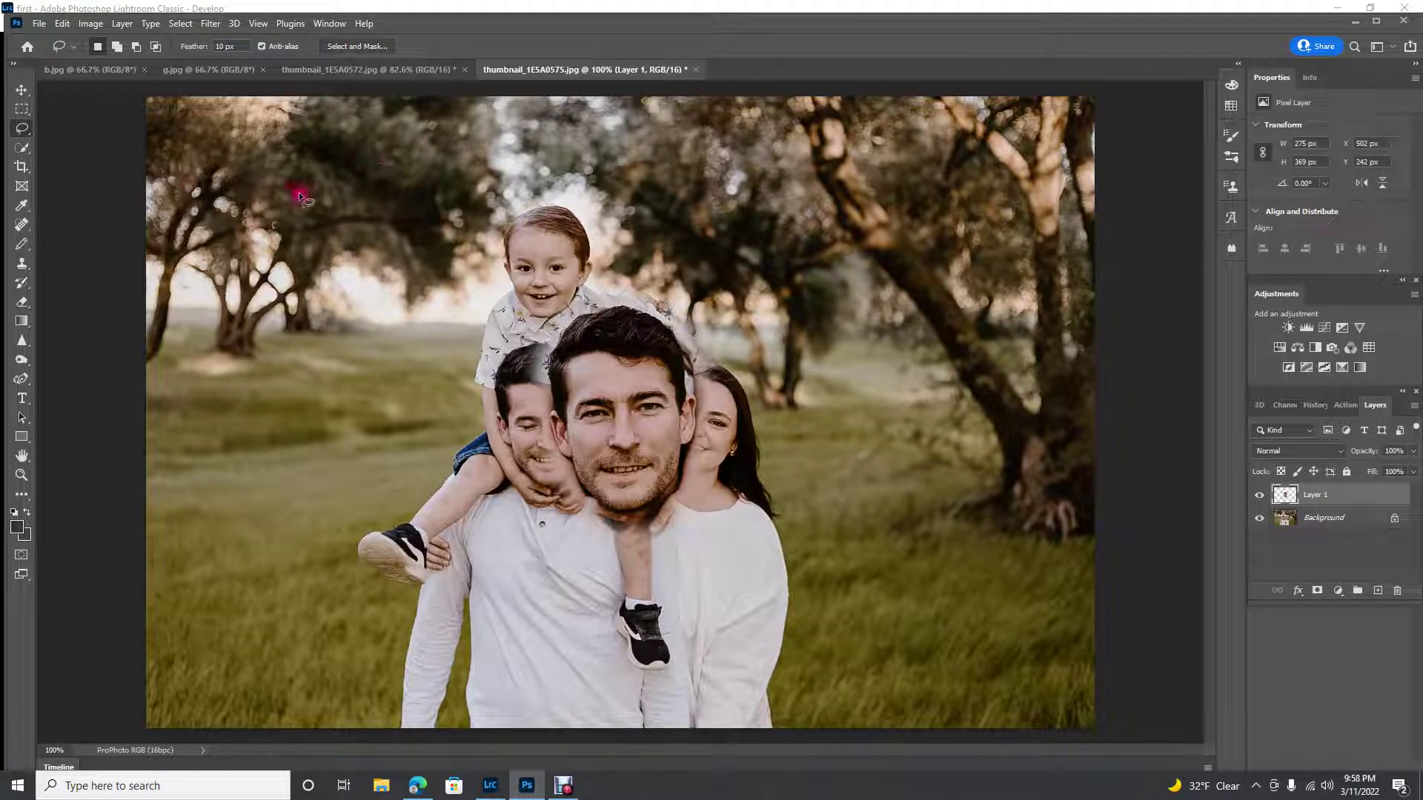
click(63, 25)
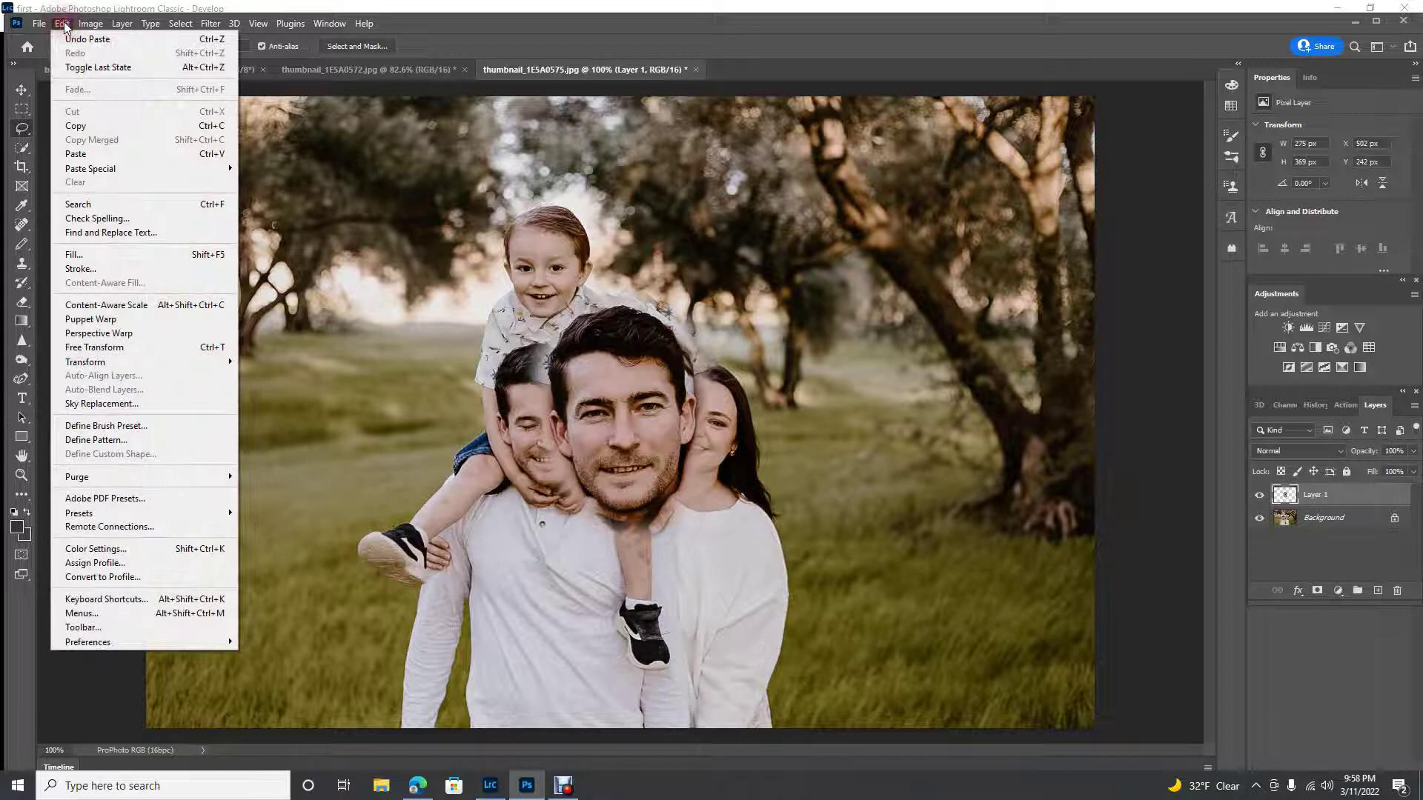
Step: Scale the pasted face down to about 67% and place it over the father's face
click(103, 349)
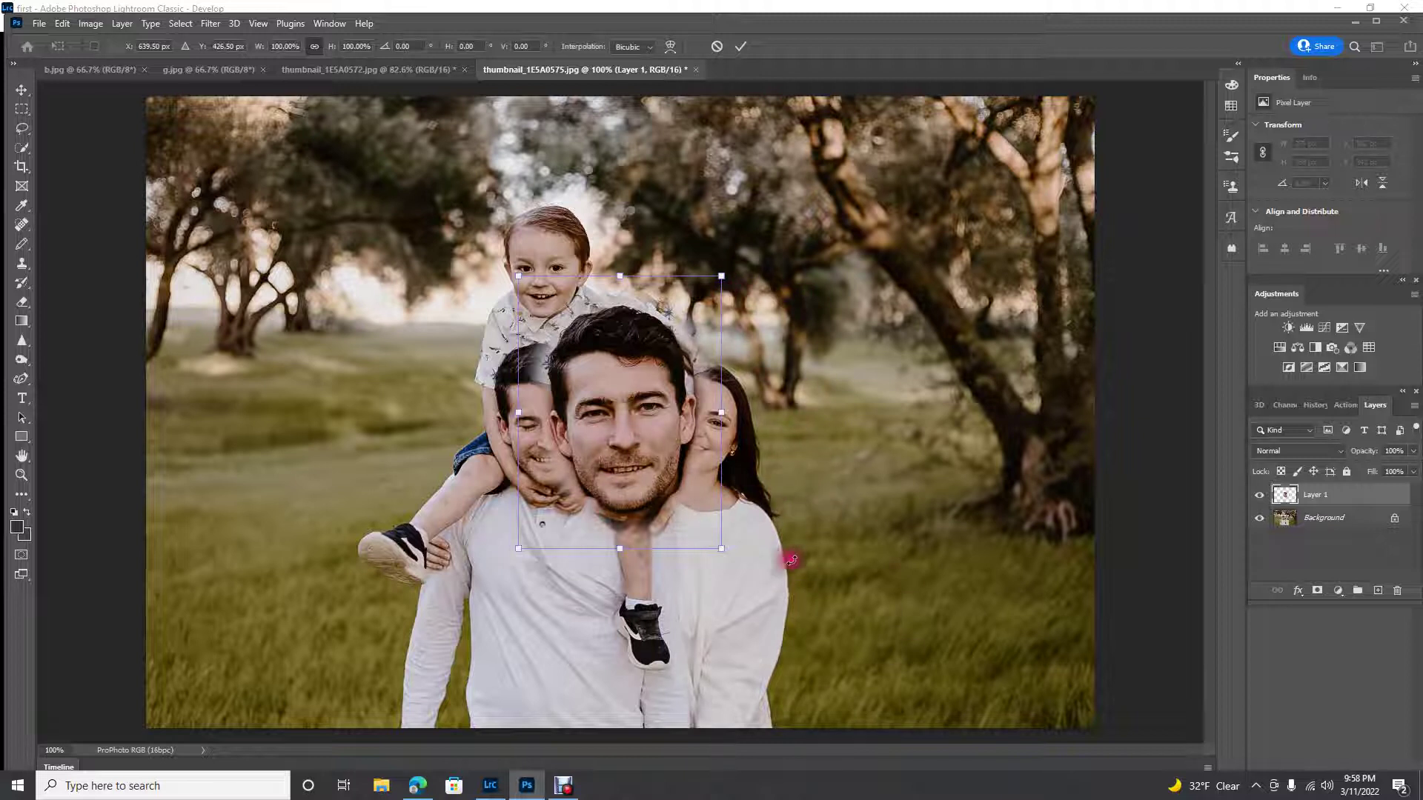
drag(721, 548, 658, 464)
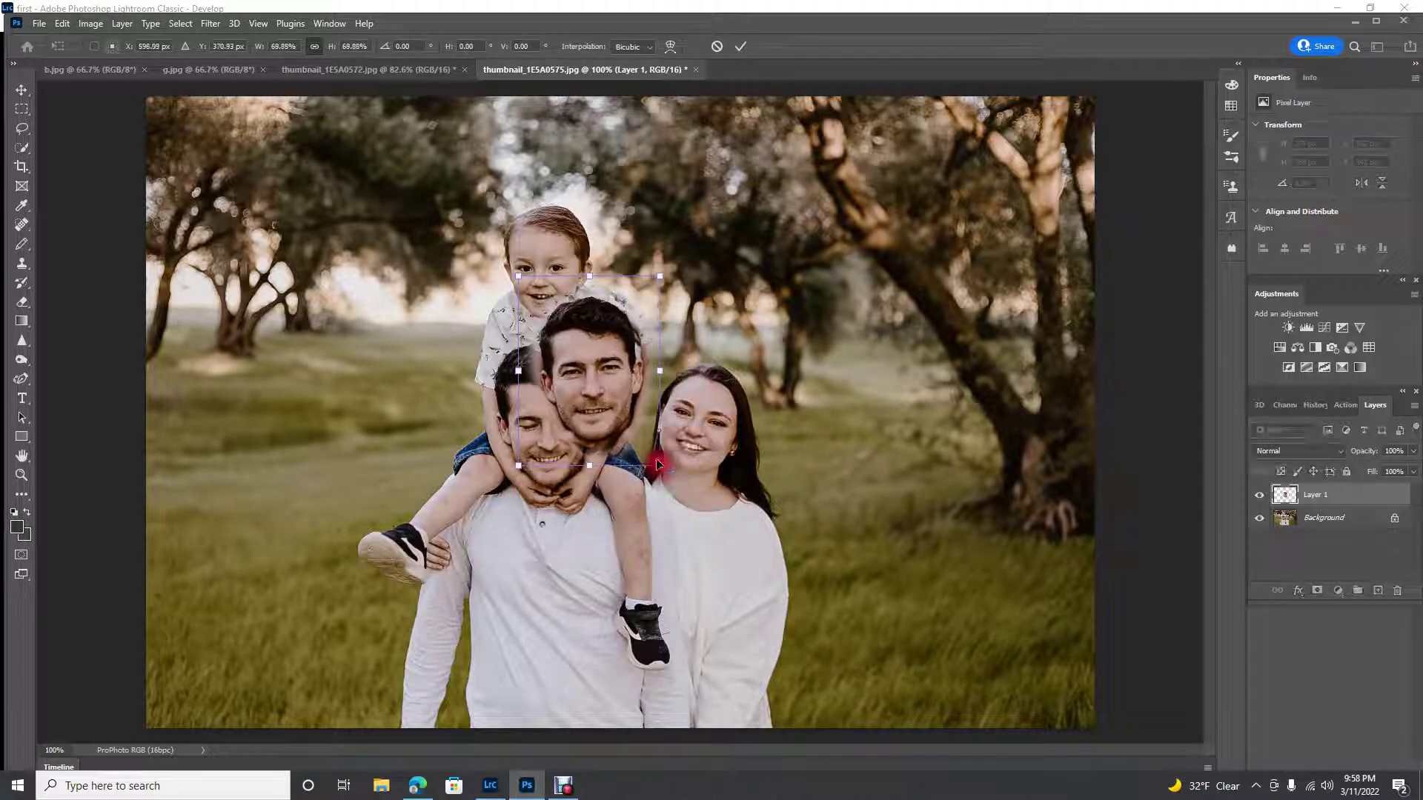
drag(595, 378, 646, 413)
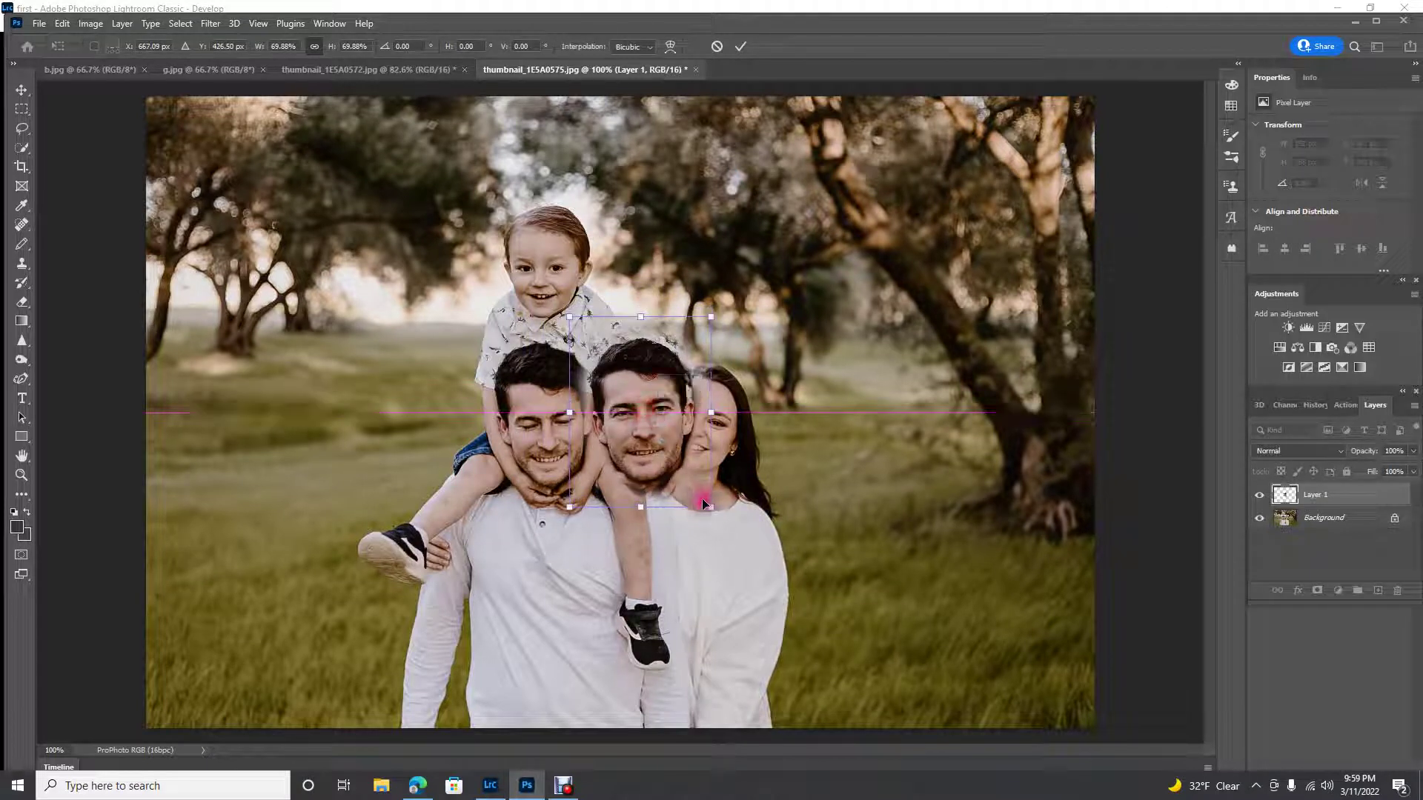
drag(711, 509, 703, 502)
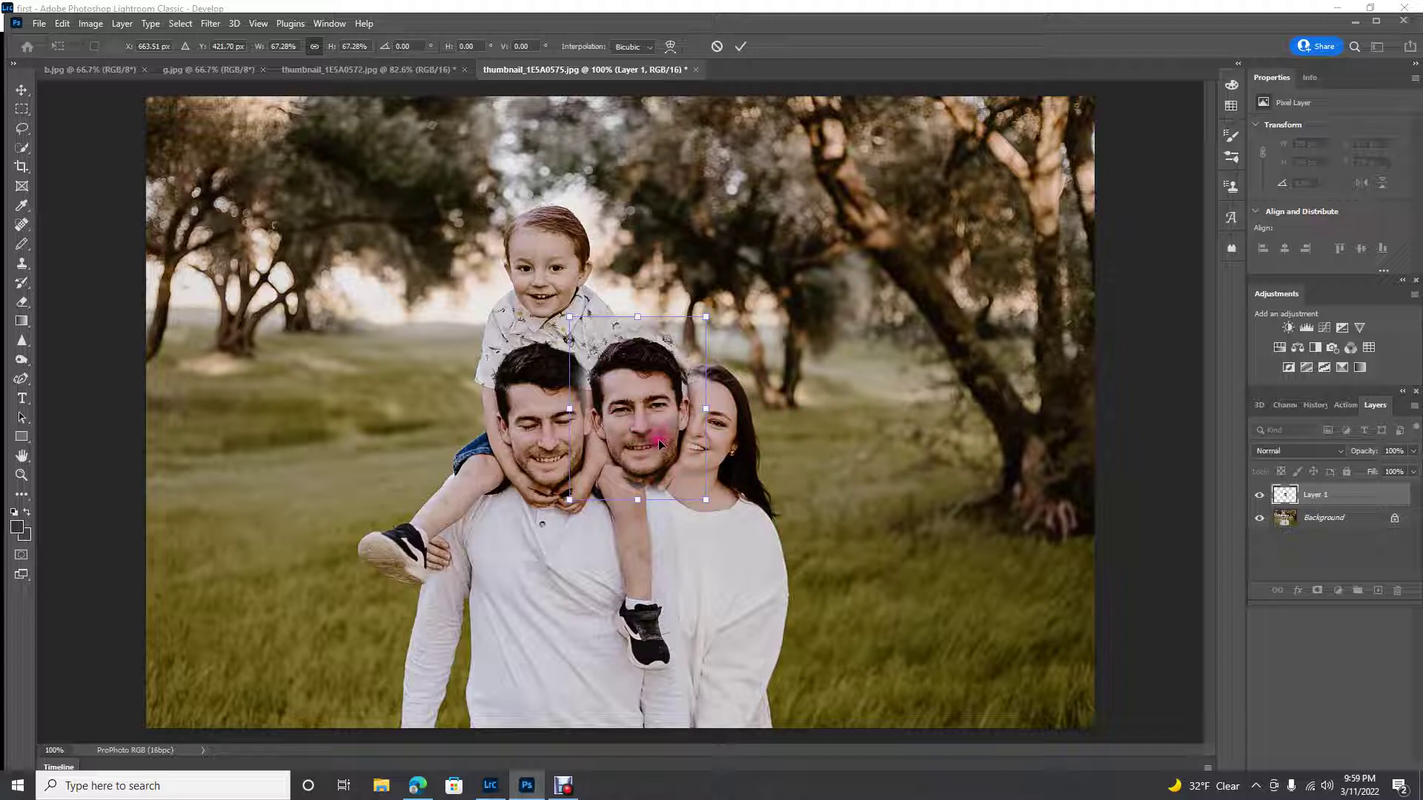
drag(659, 443, 563, 455)
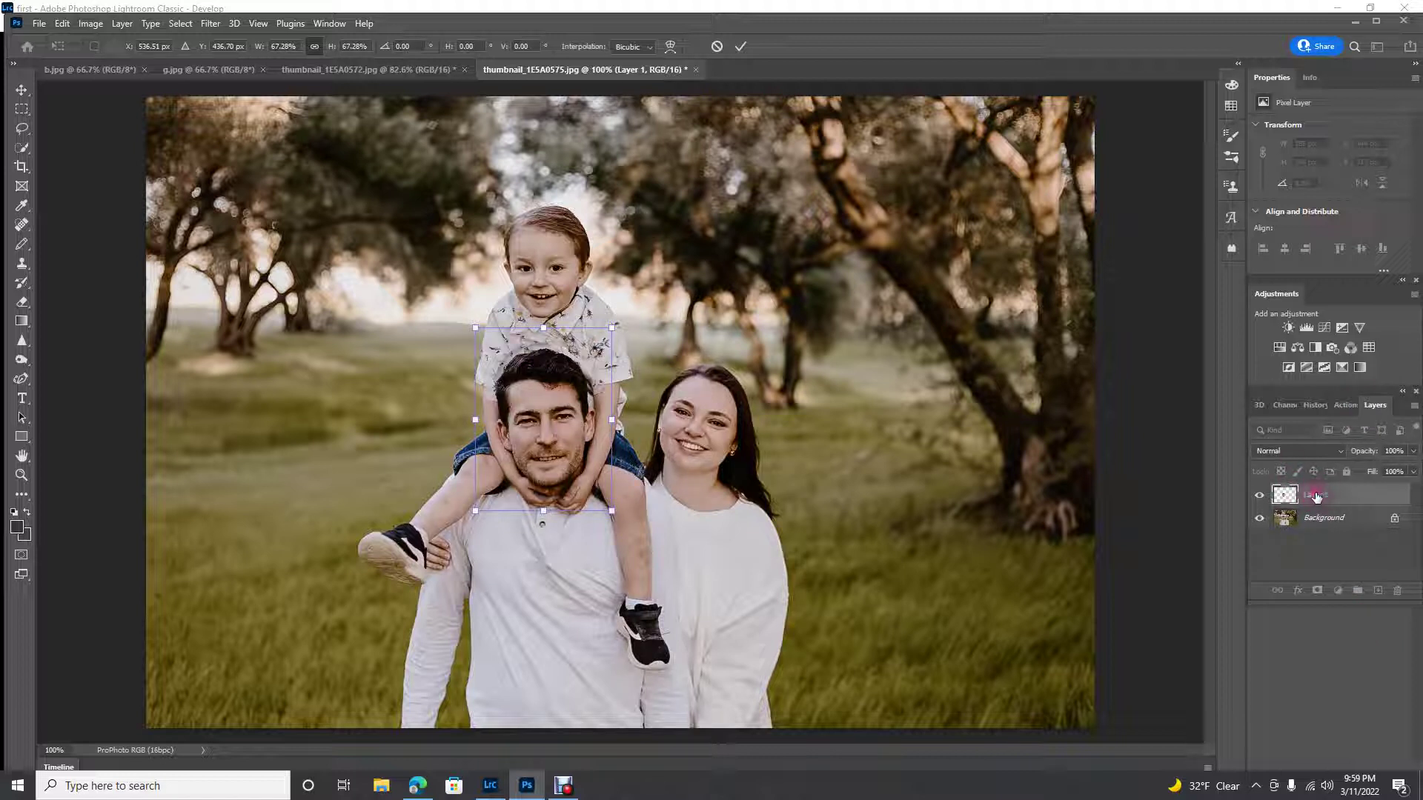
Step: Commit the transform and lower Layer 1's opacity to 38%
key(l)
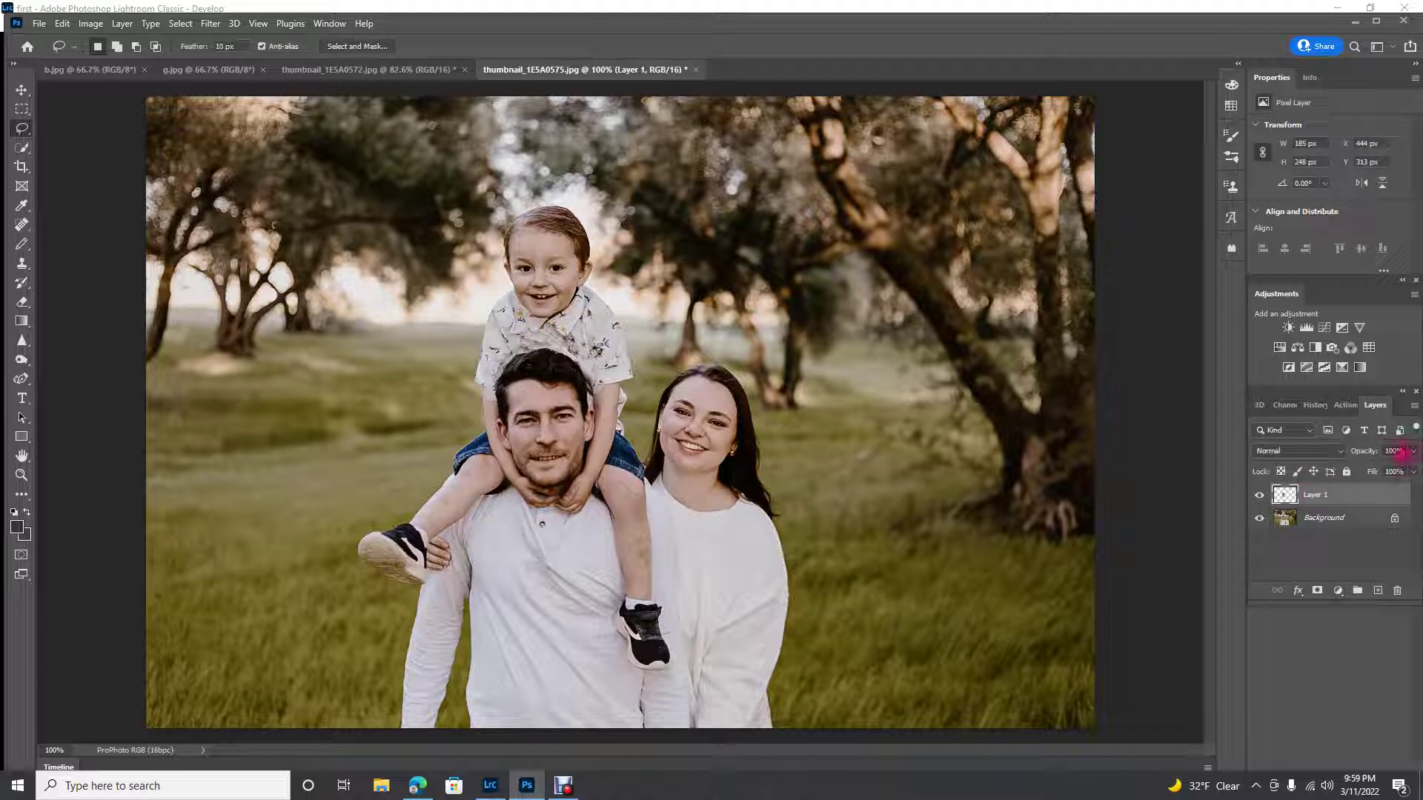
click(1414, 451)
drag(1370, 476, 1368, 472)
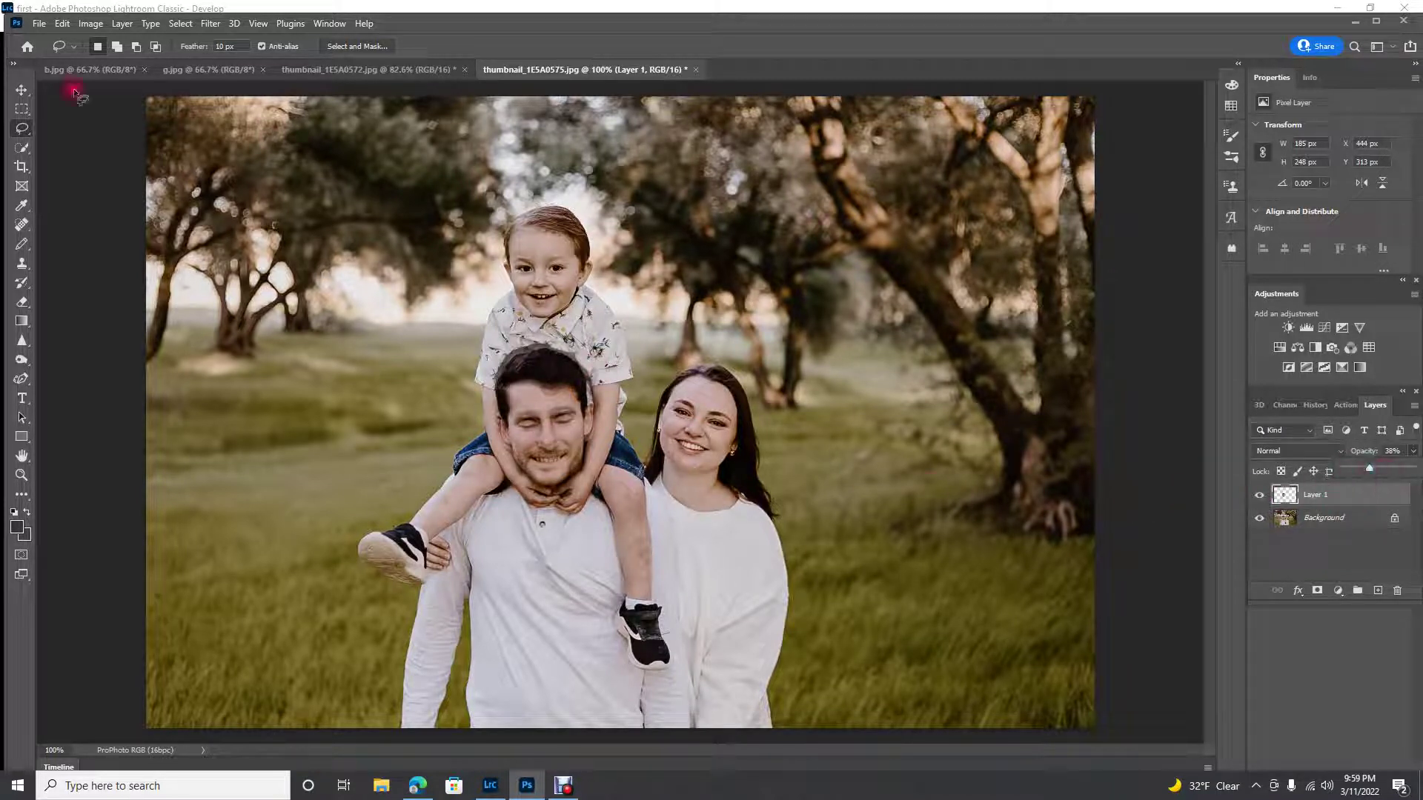
Step: Free-transform the face again, nudge it into alignment with the father's features, and commit
click(62, 23)
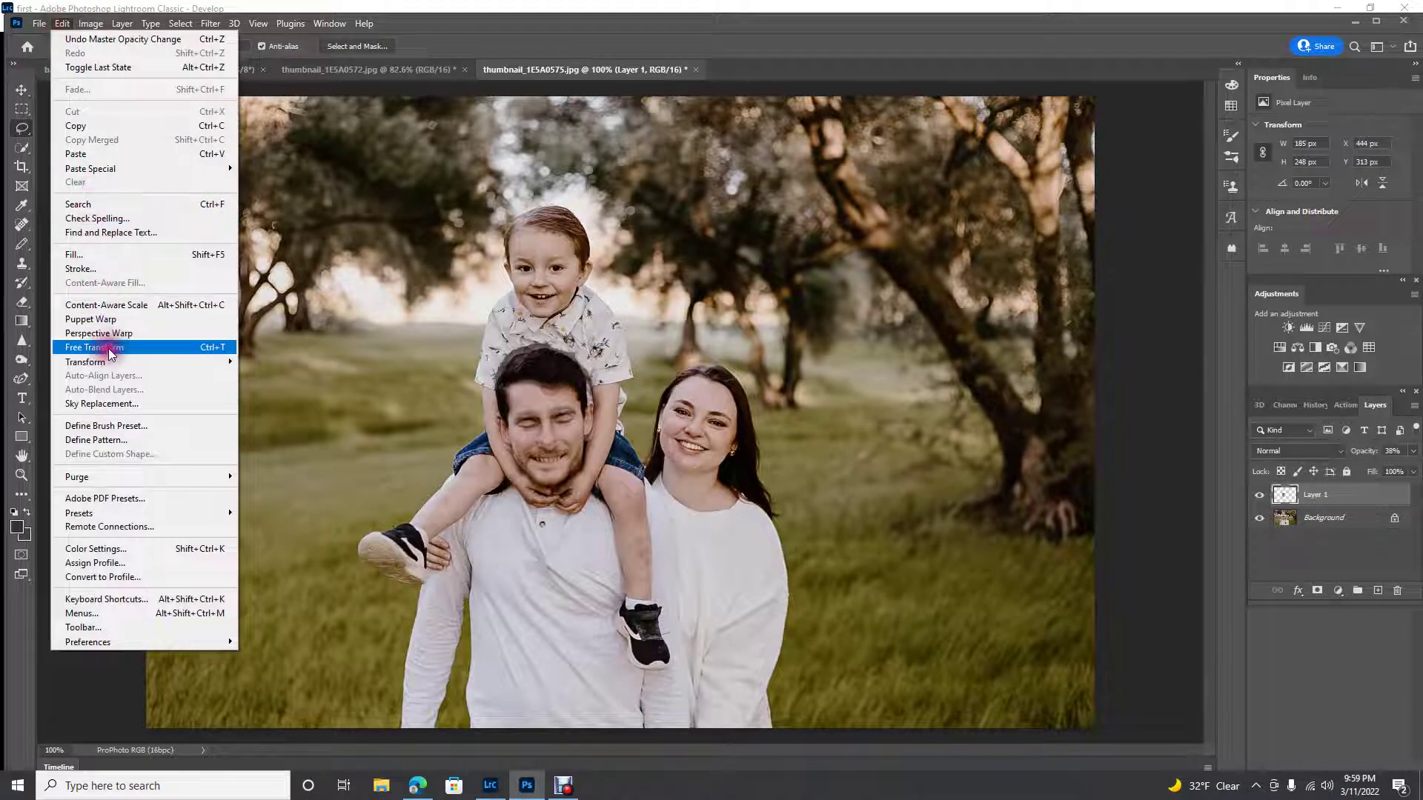
click(109, 347)
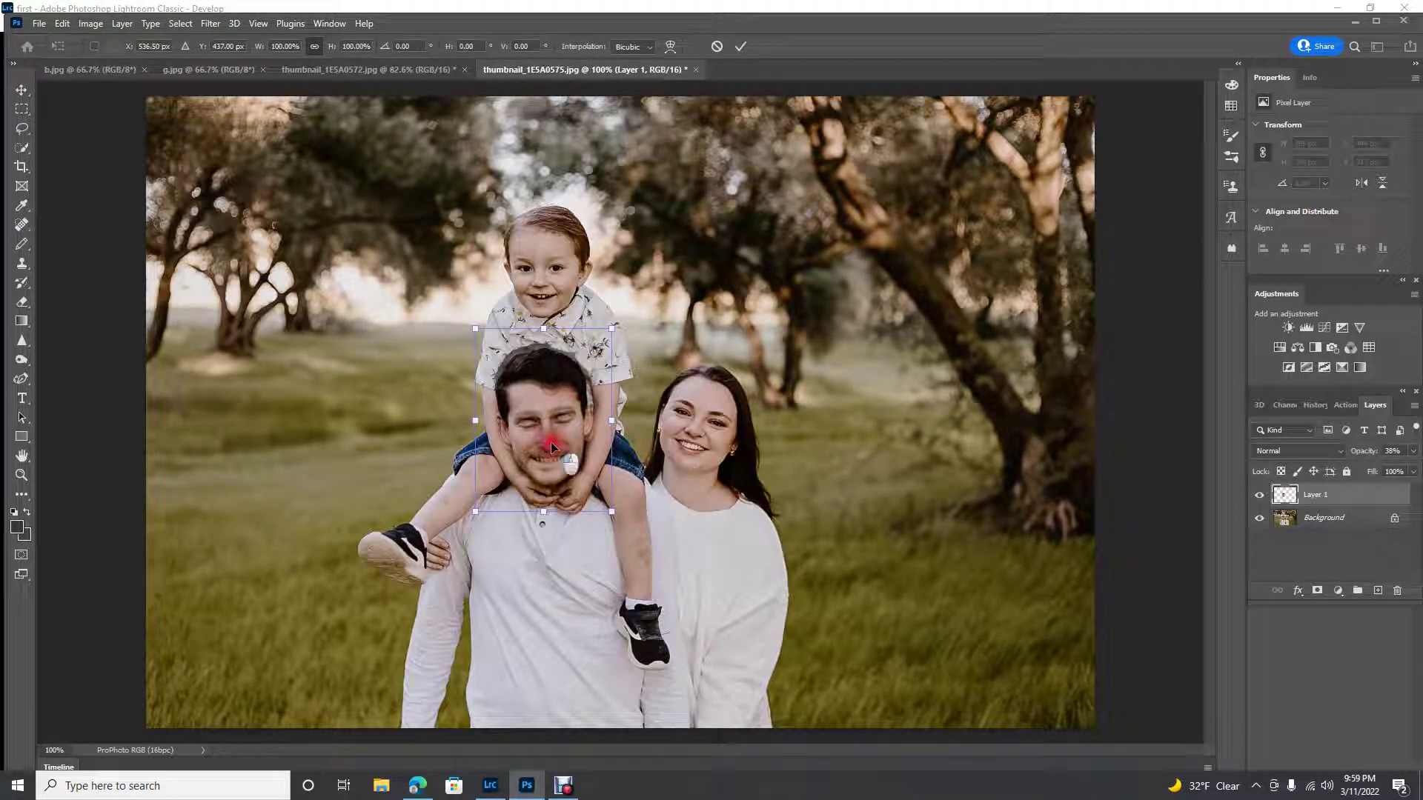
drag(554, 442, 550, 442)
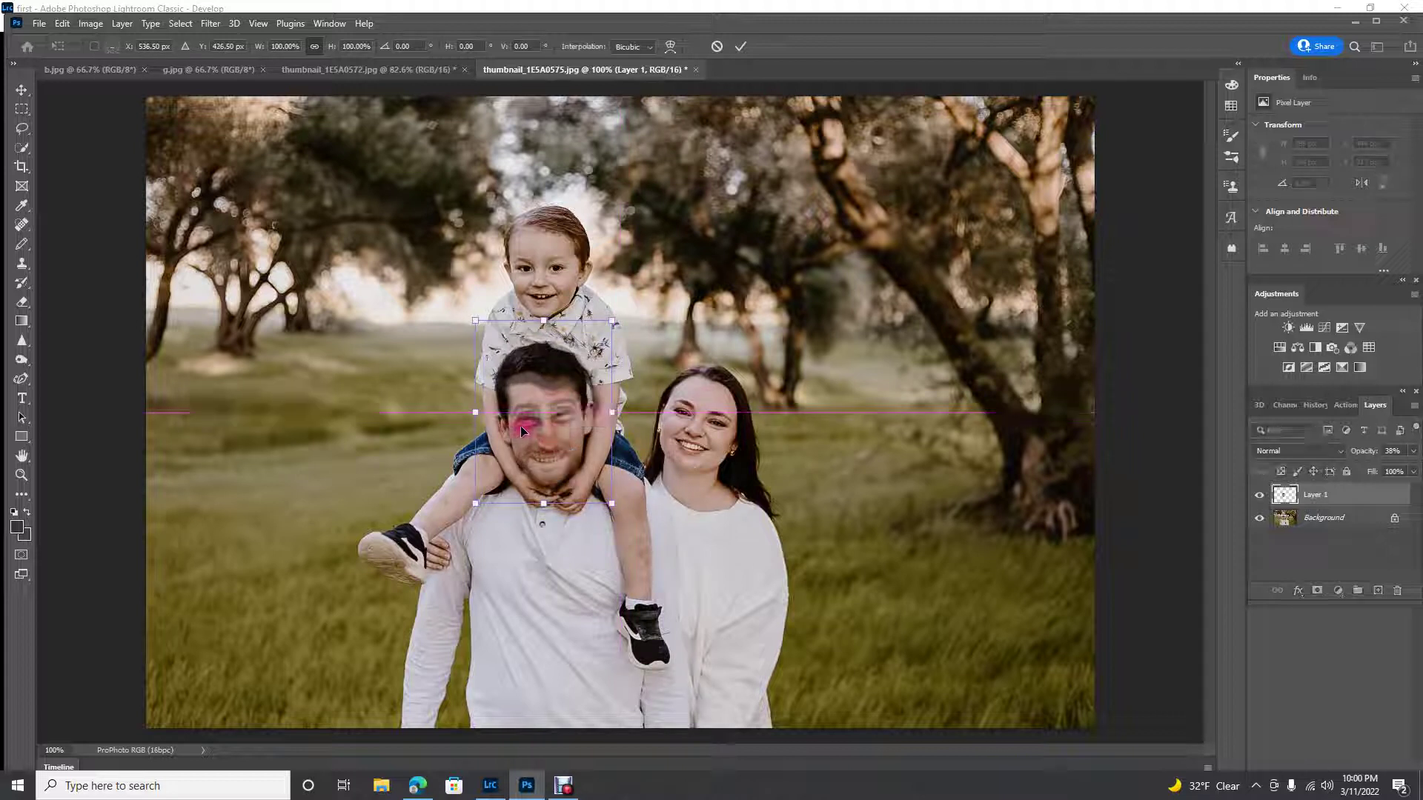
click(542, 395)
click(586, 438)
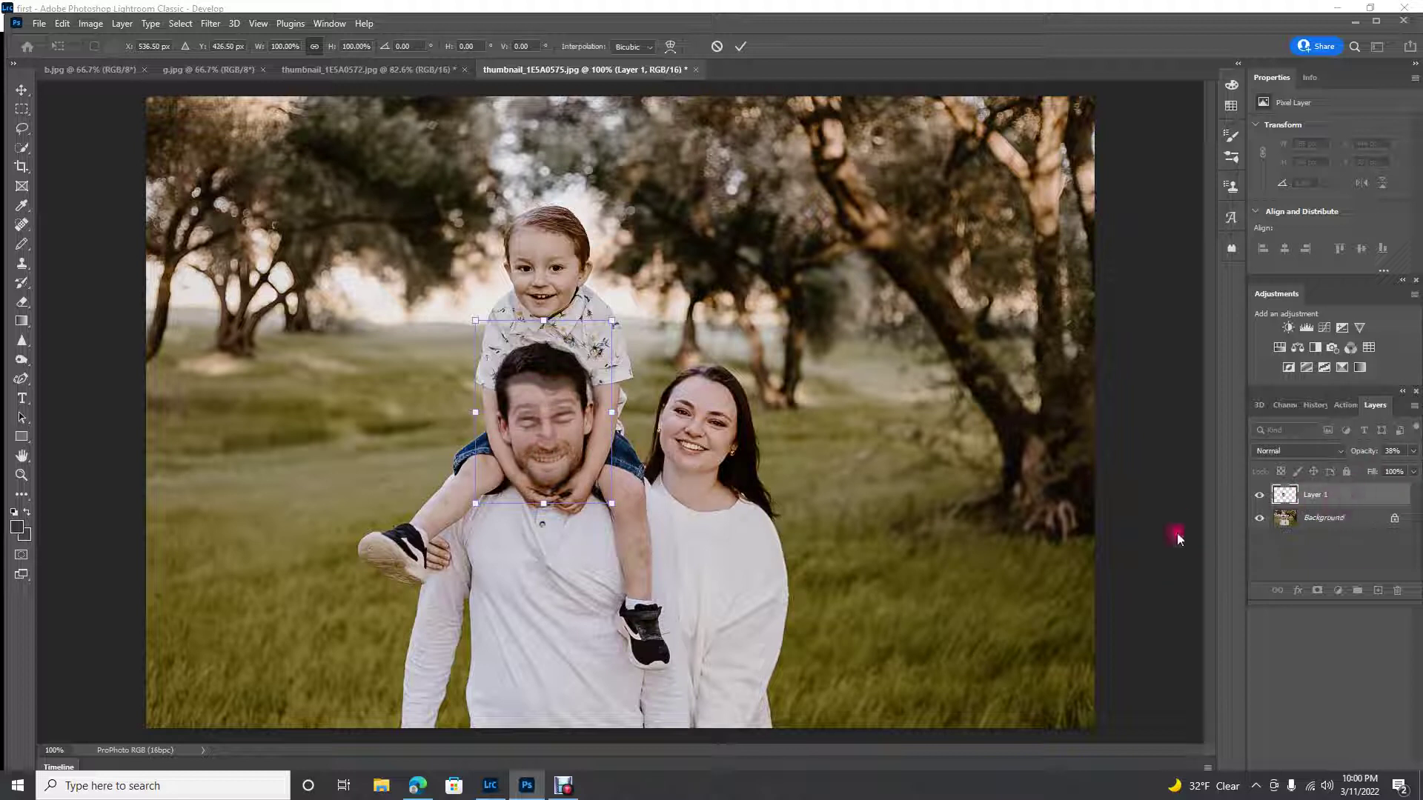
click(535, 426)
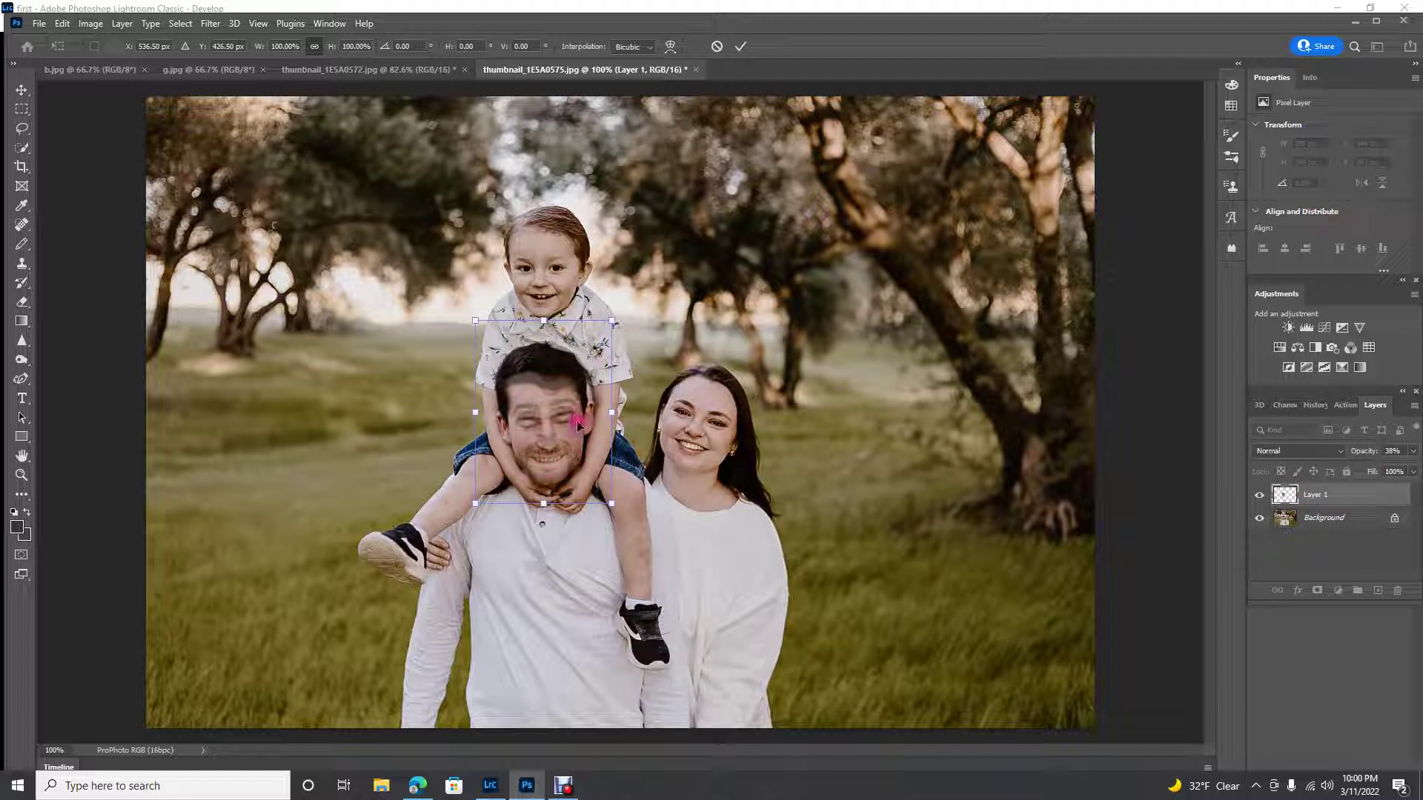
click(572, 431)
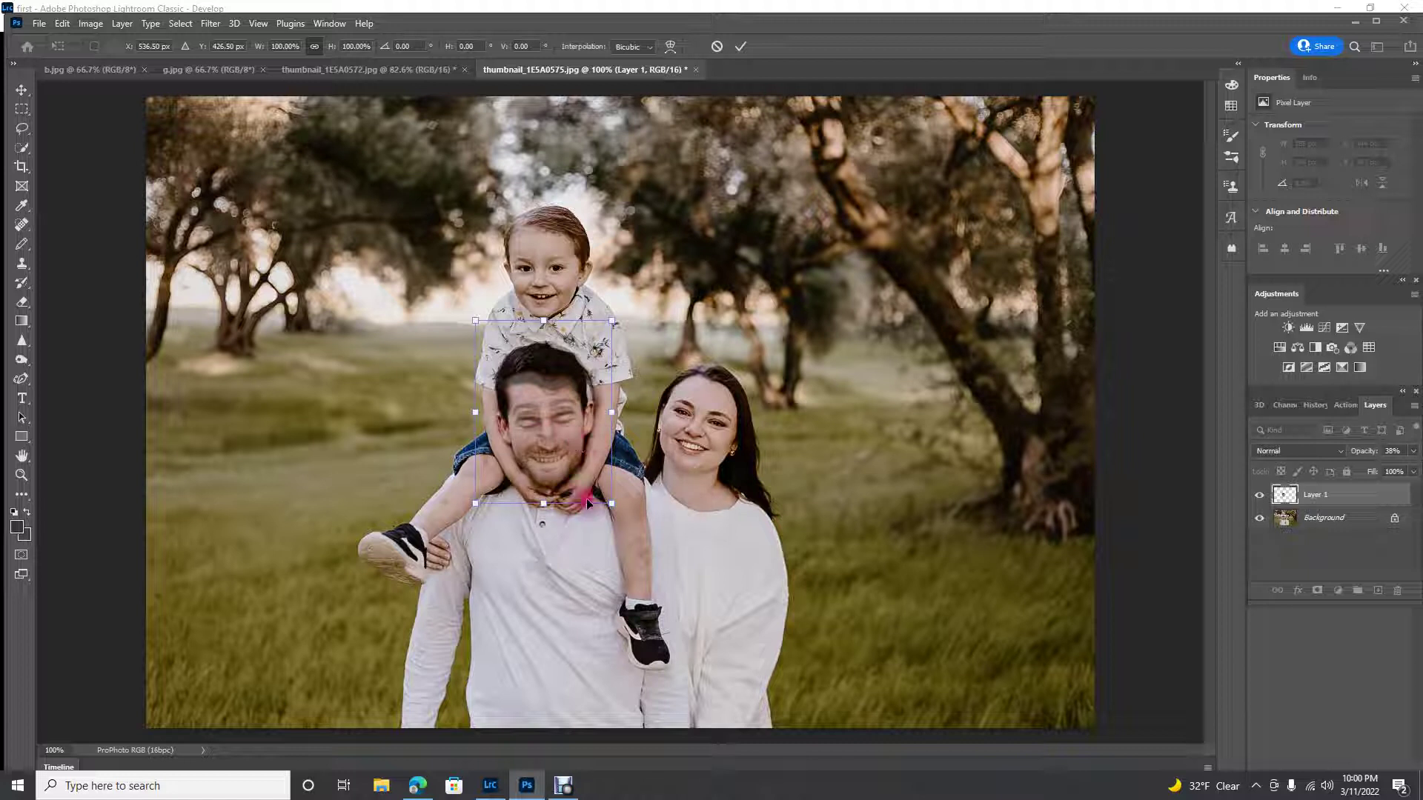
click(626, 479)
click(340, 429)
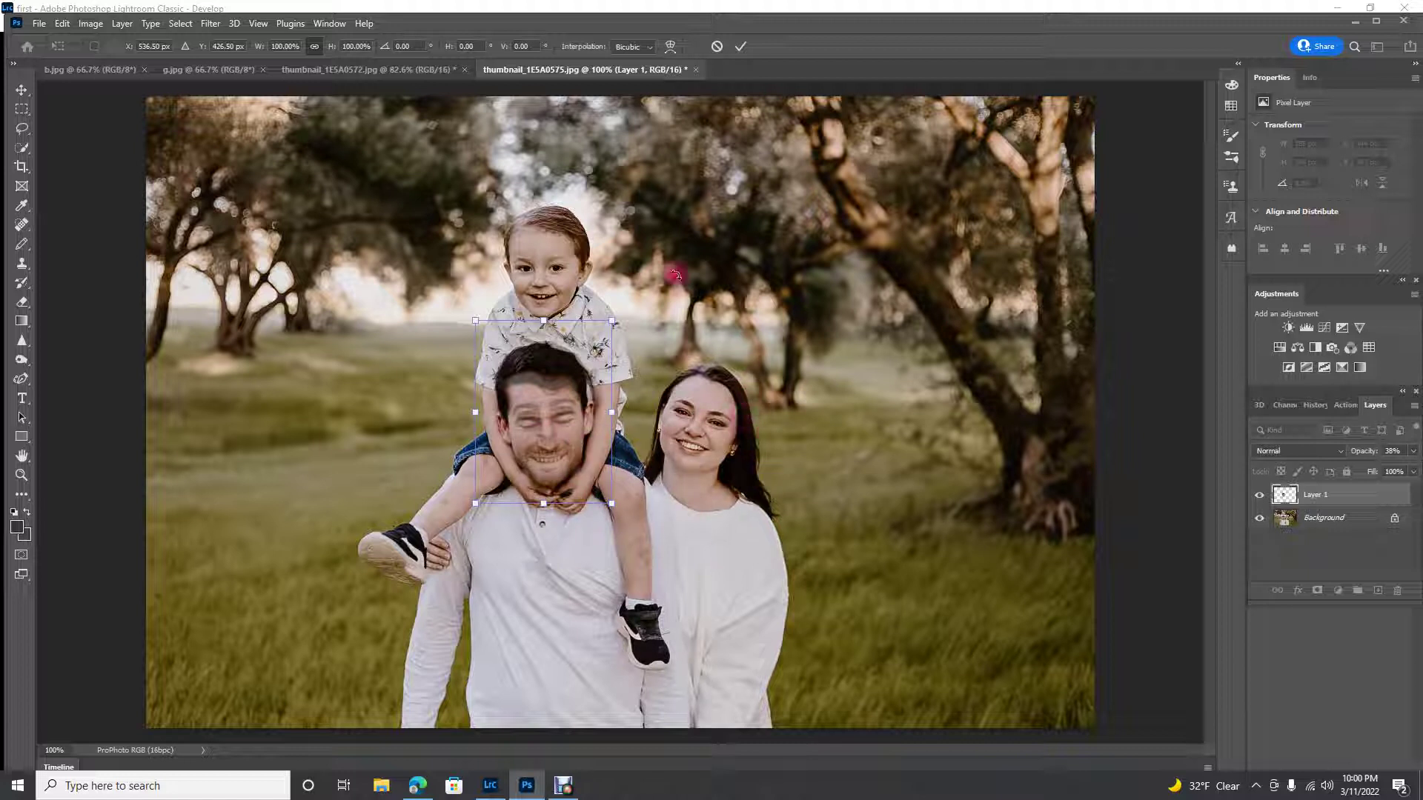
click(622, 237)
click(752, 349)
click(716, 416)
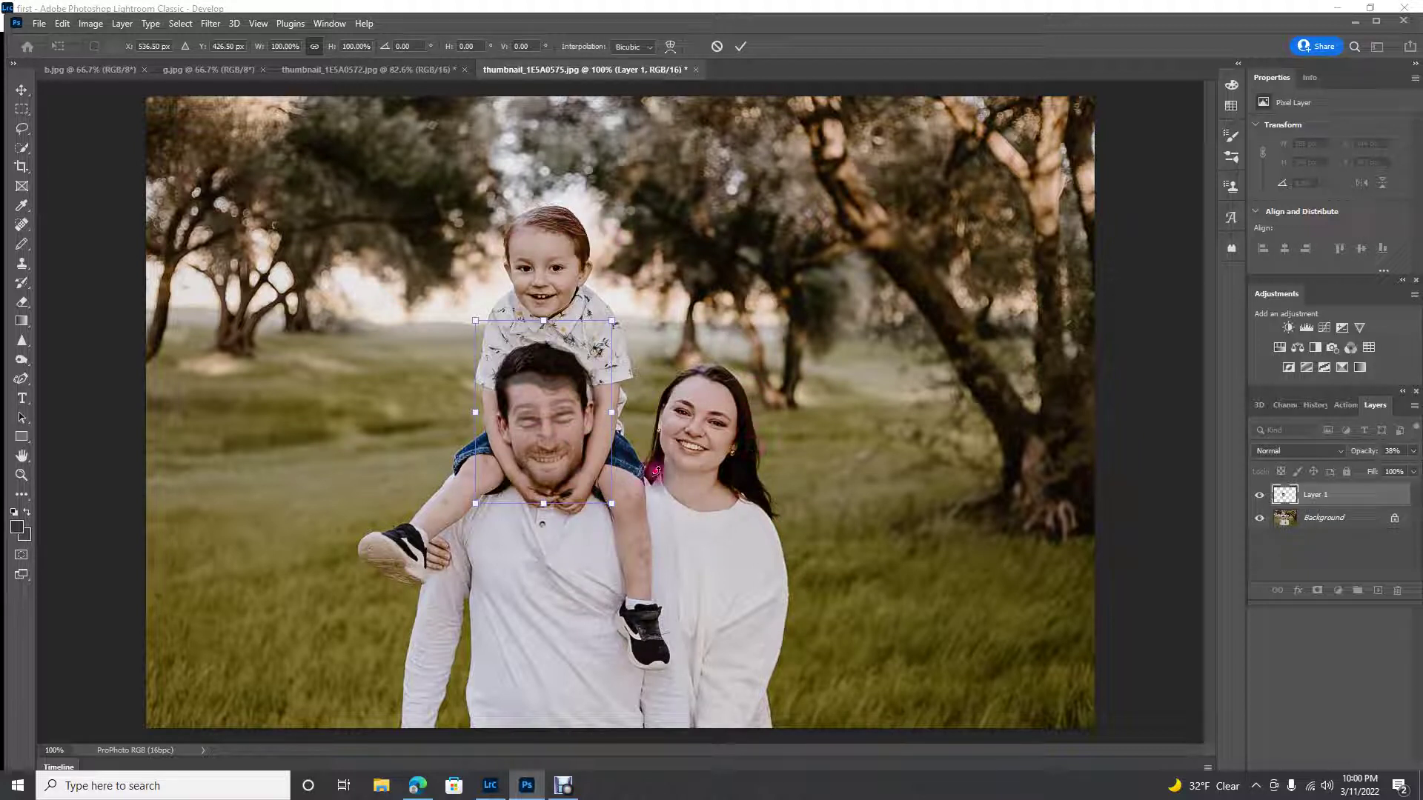
click(705, 447)
click(749, 438)
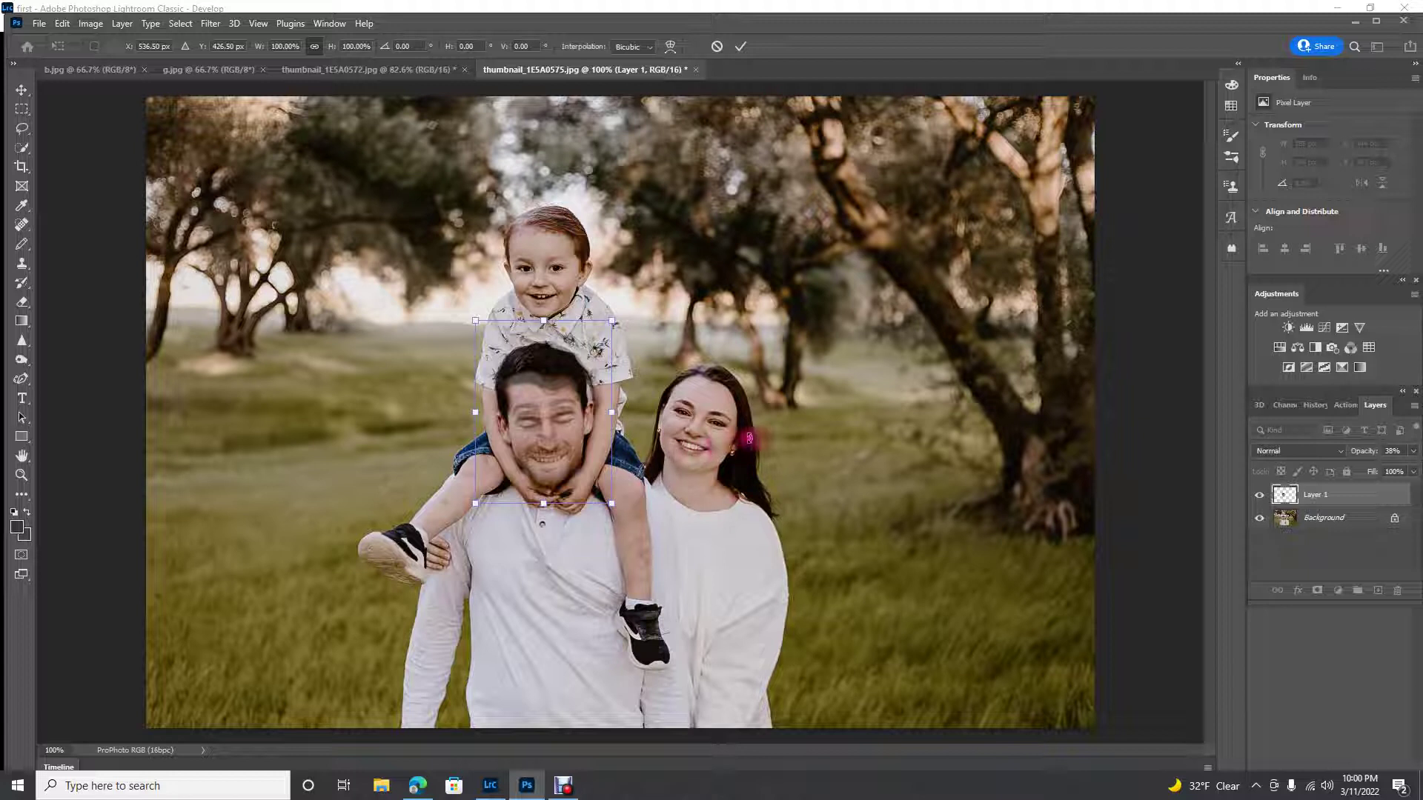
click(760, 489)
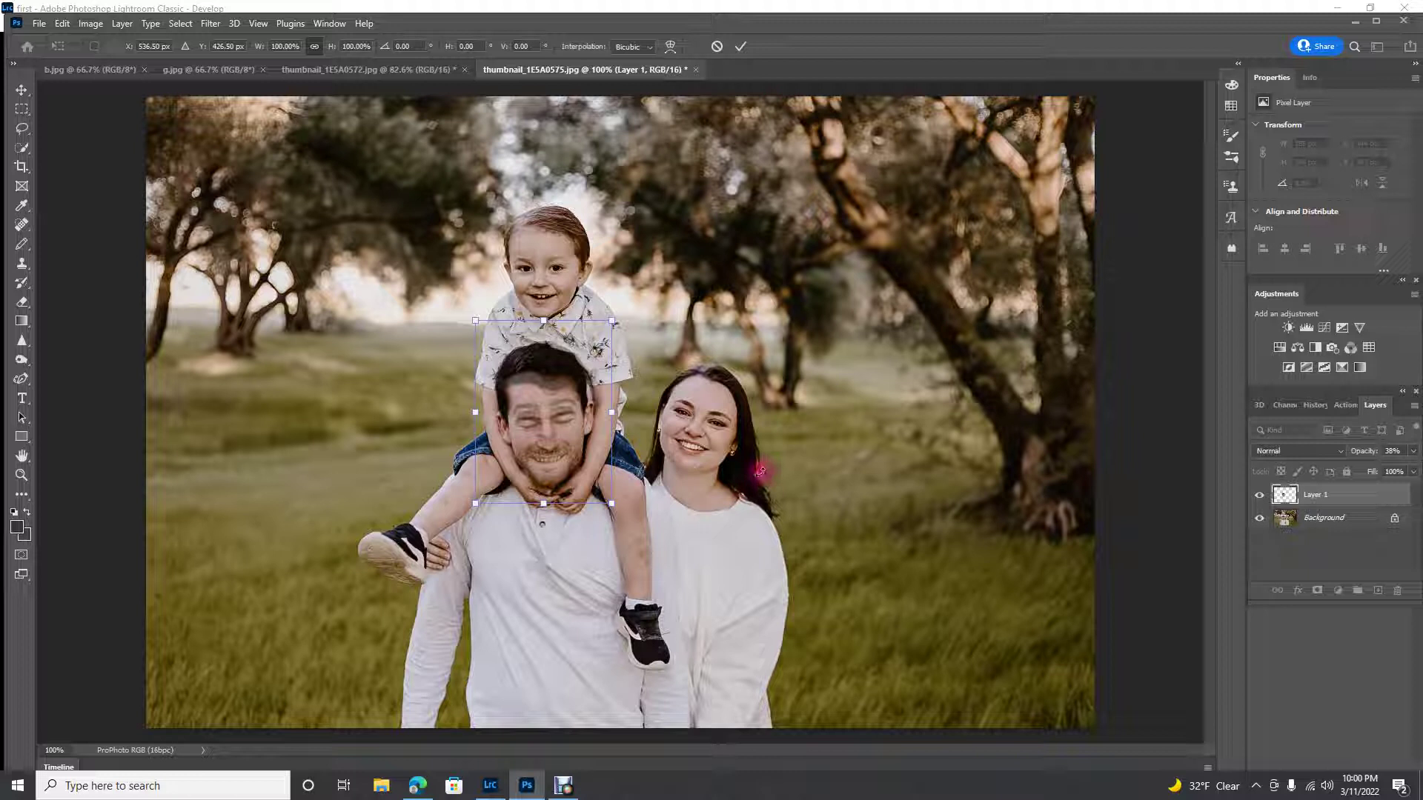
click(577, 476)
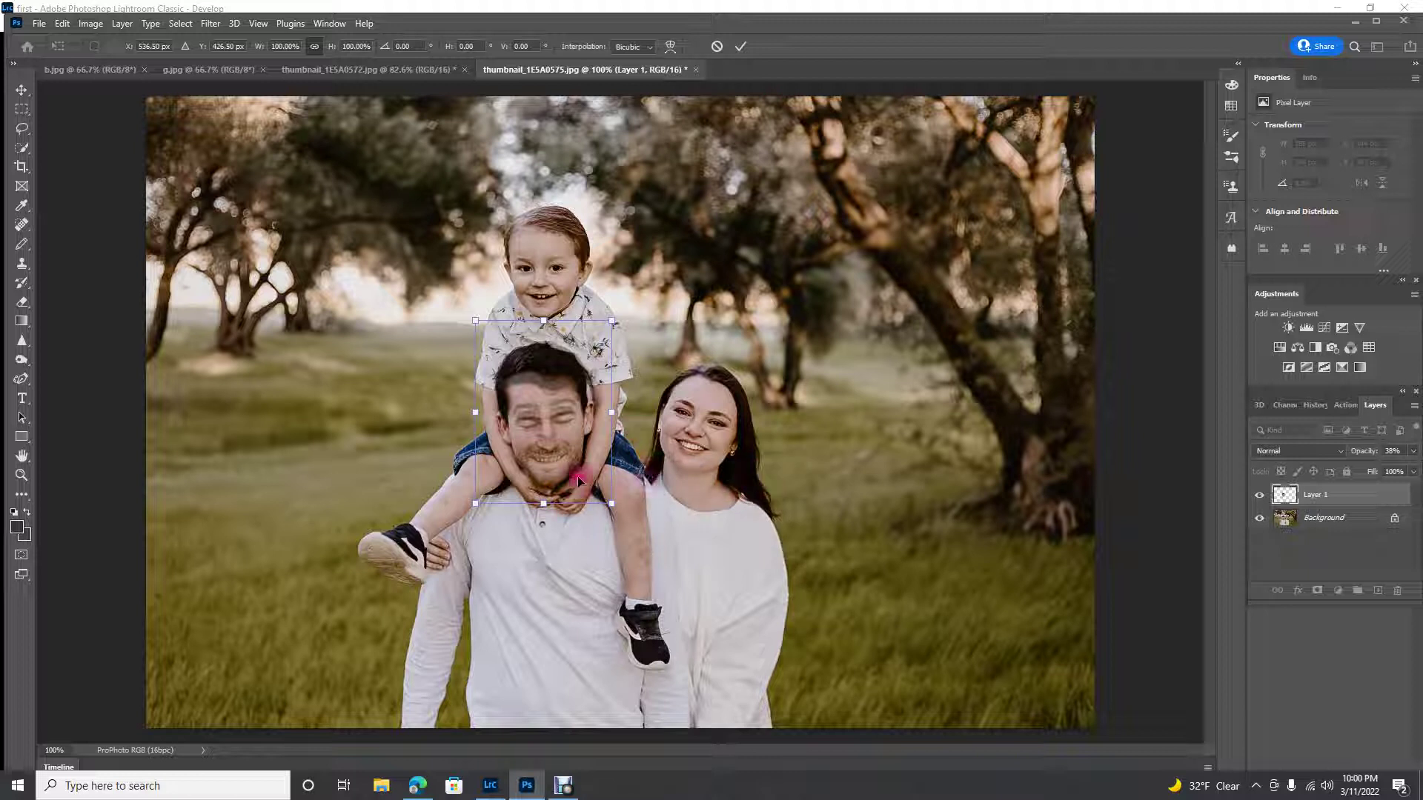
click(602, 462)
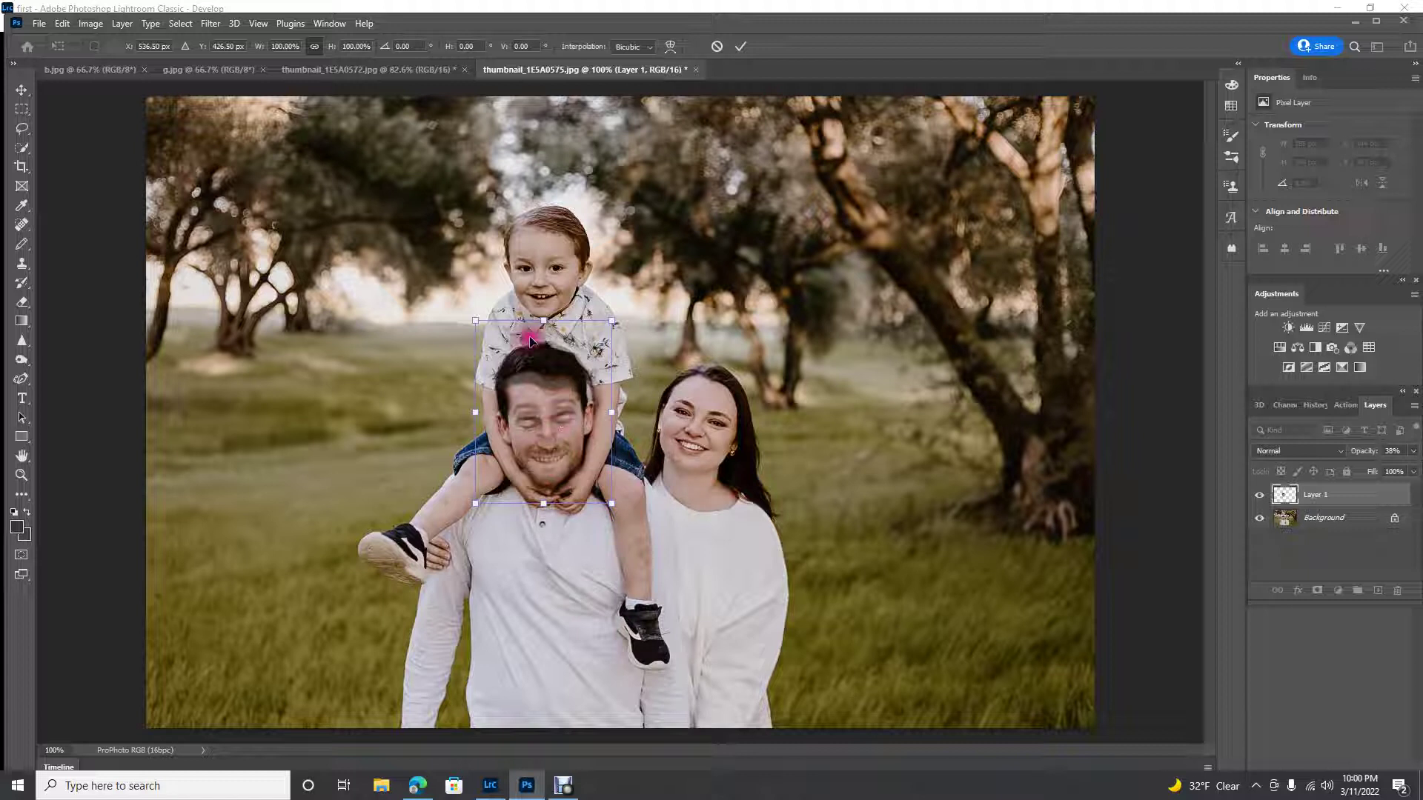
click(1332, 497)
Step: Restore Layer 1 to 100% opacity and re-commit the face's transform over the father's face
click(1413, 451)
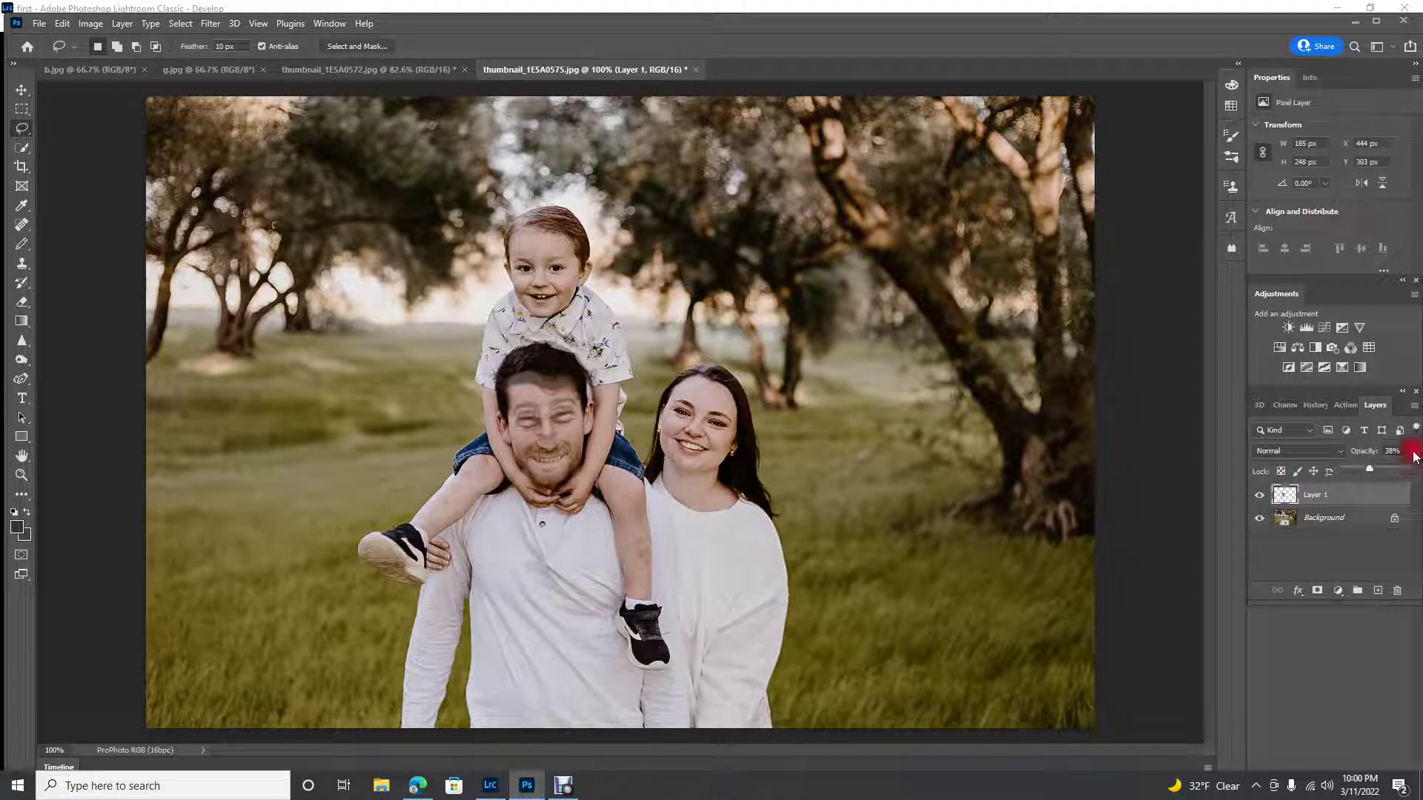
drag(1370, 468, 1412, 468)
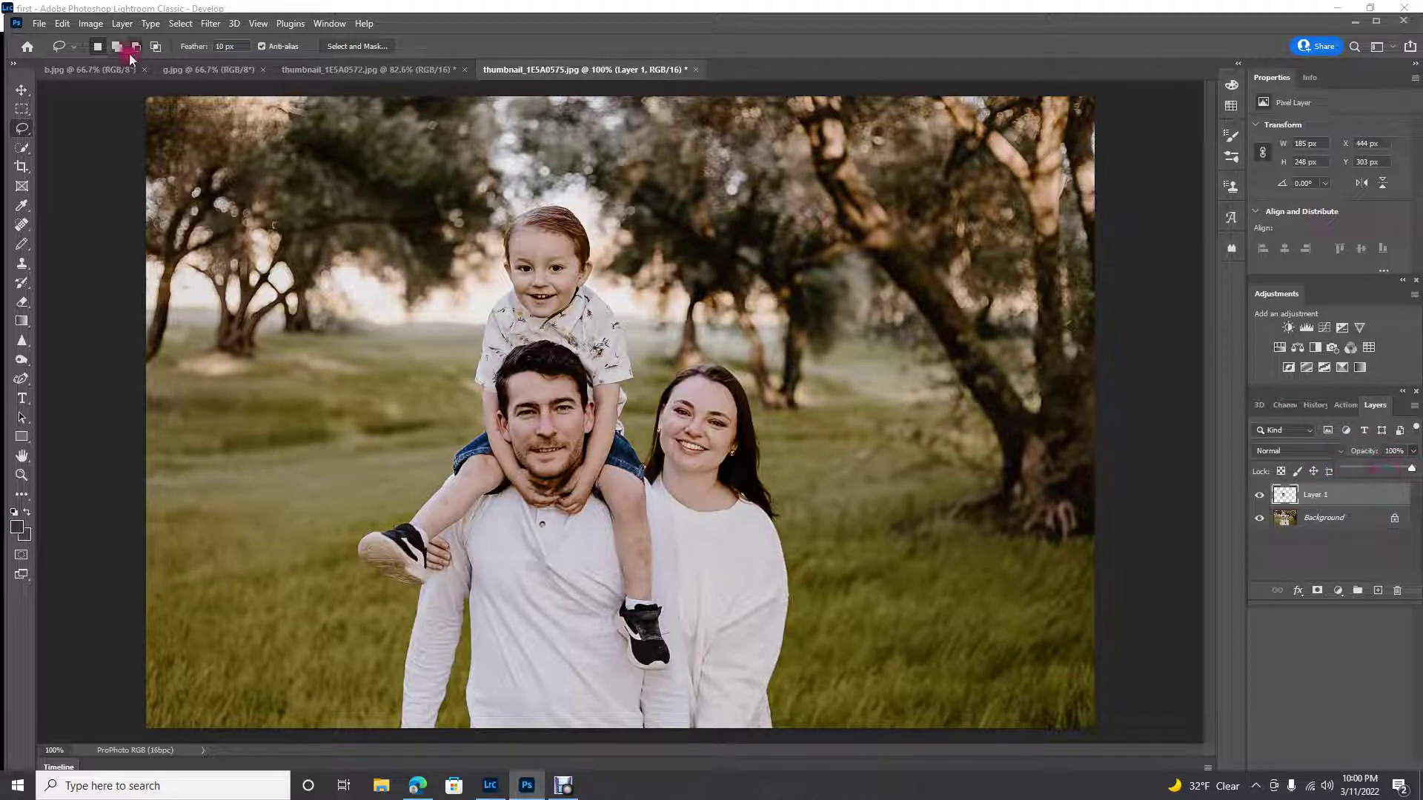
click(63, 23)
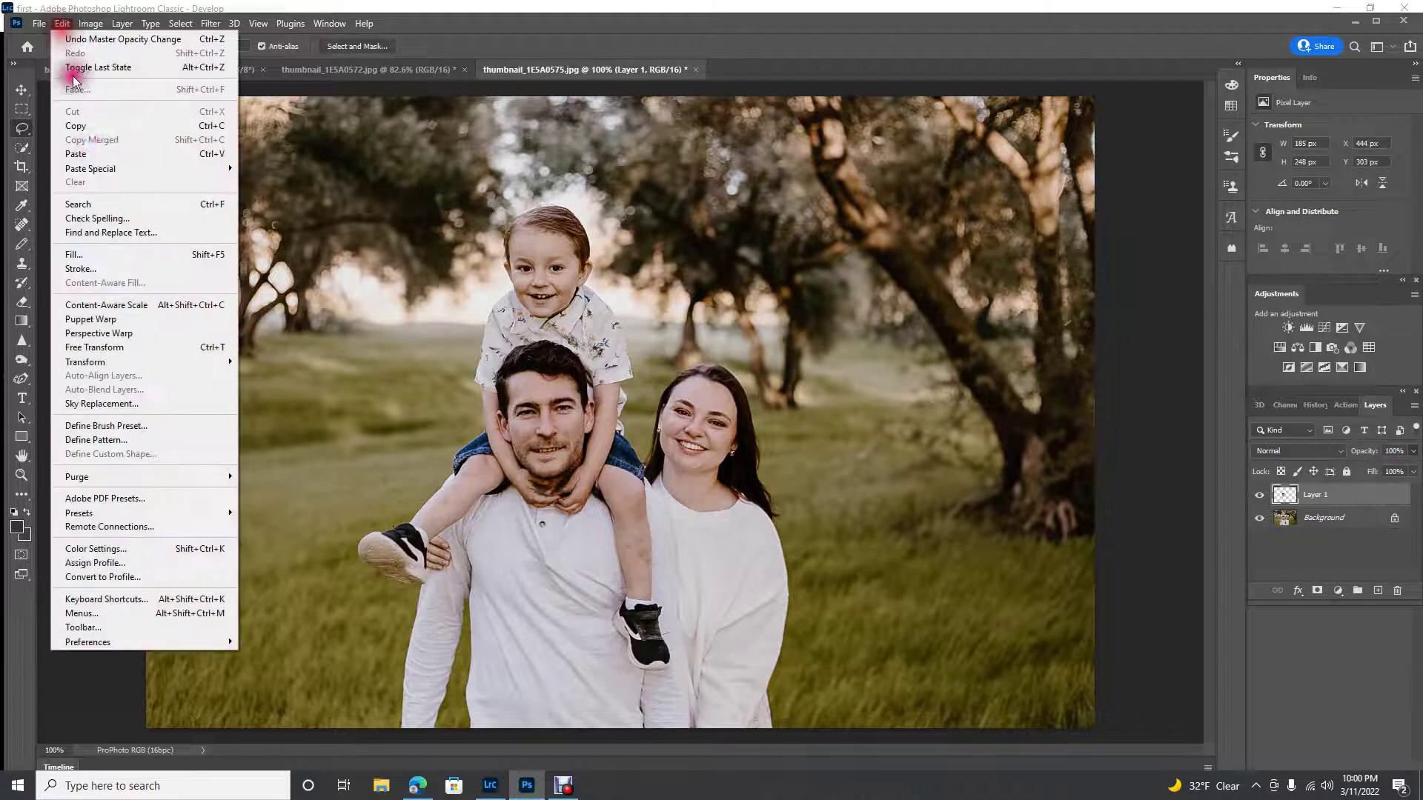
click(90, 347)
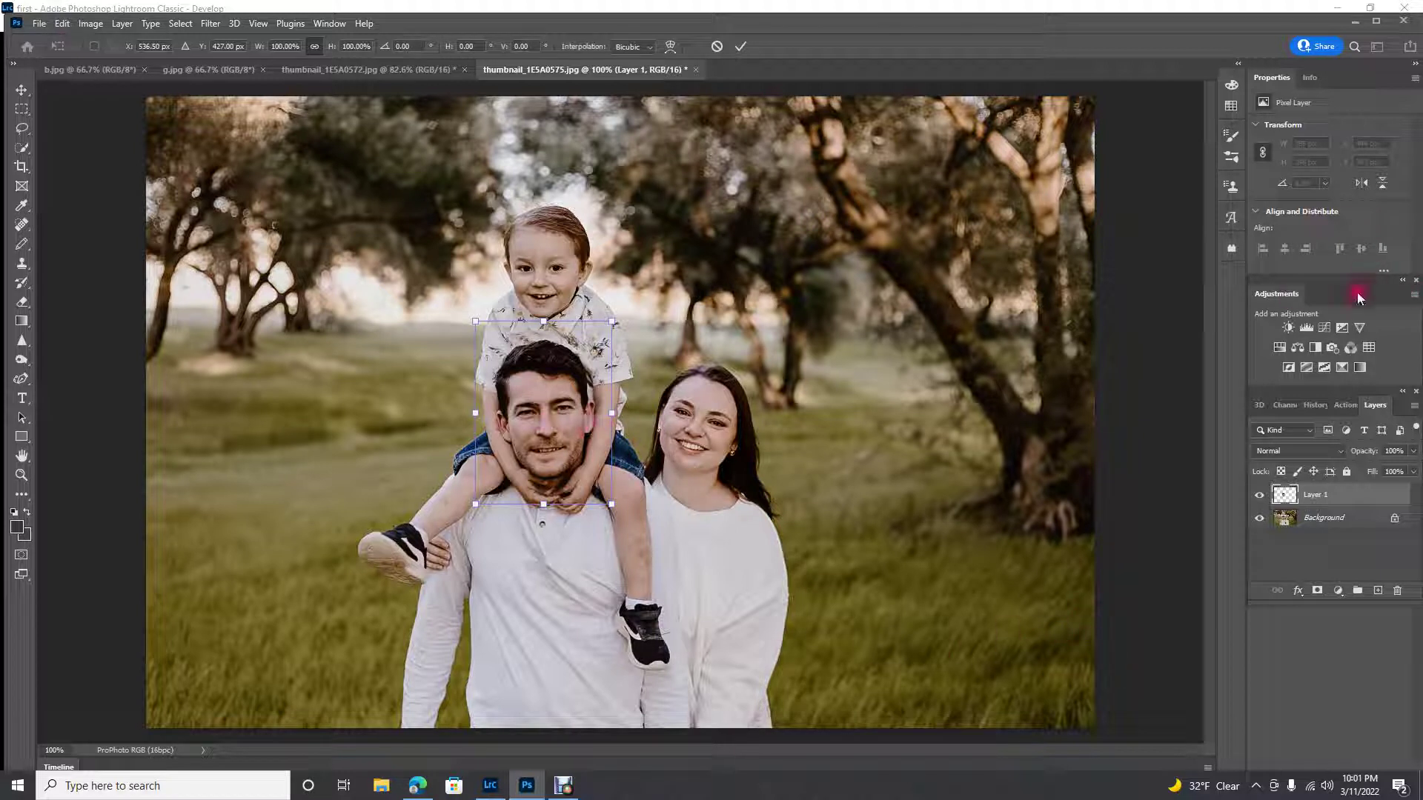
click(868, 534)
click(59, 418)
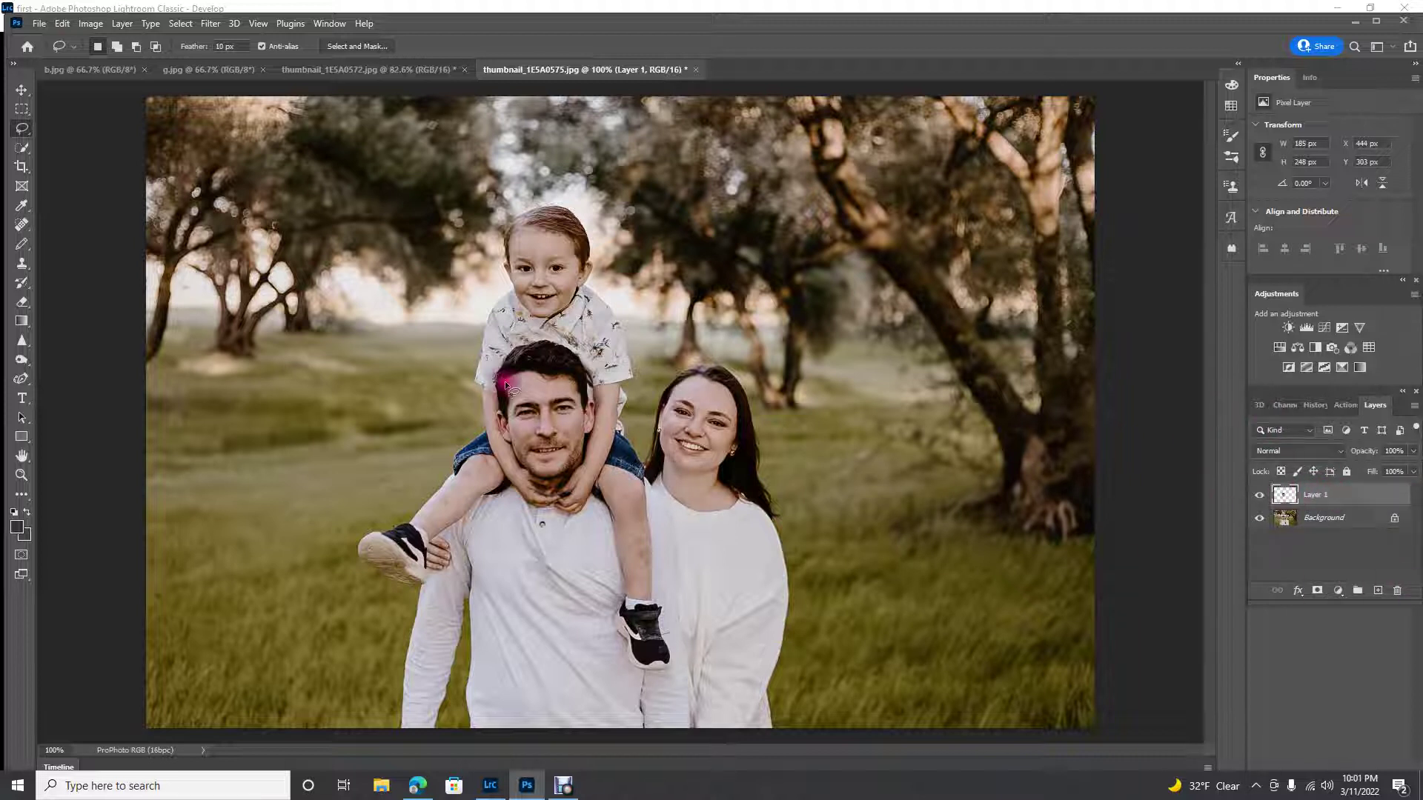
Step: Select the Eraser with a 37 px brush at 0% hardness
click(22, 304)
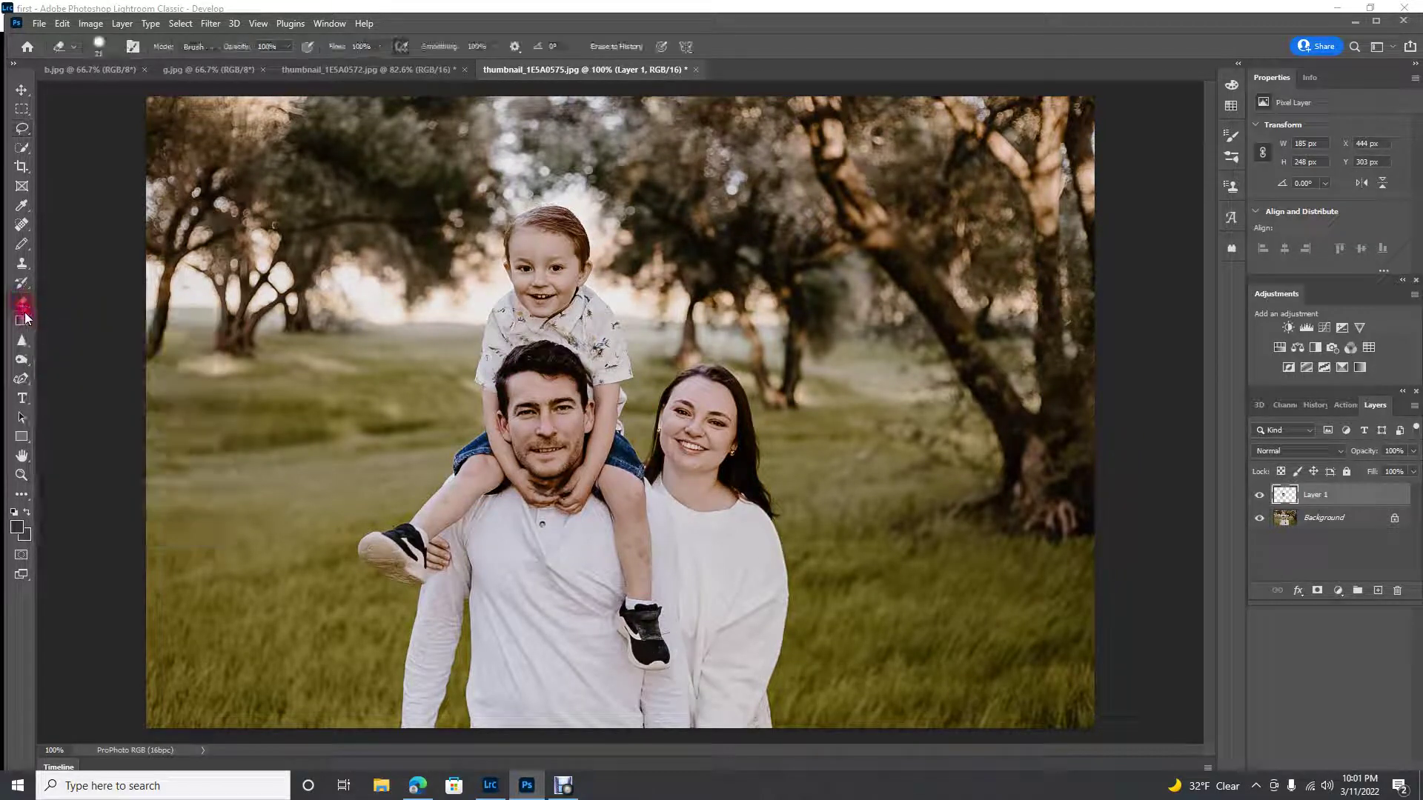
click(75, 46)
click(113, 46)
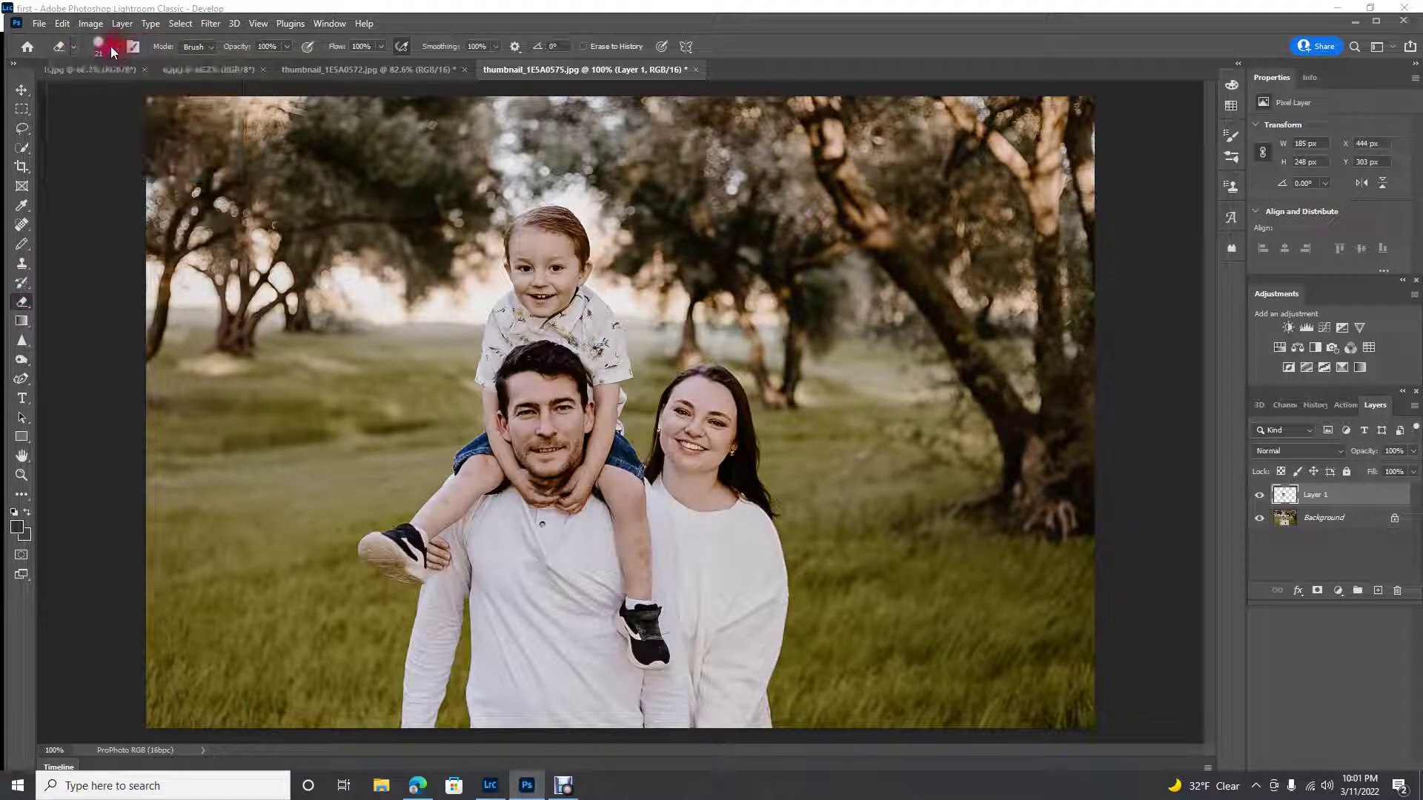
click(111, 46)
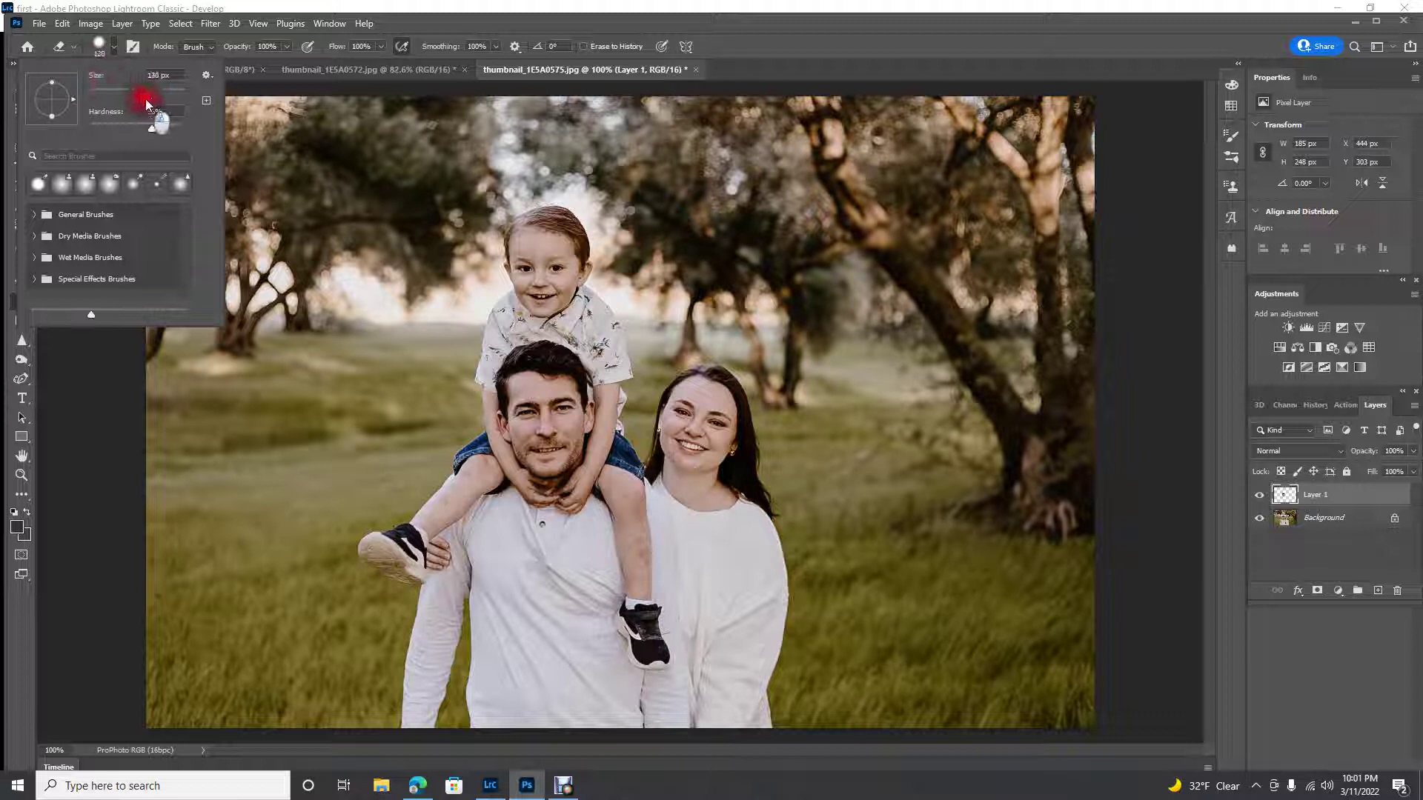
click(151, 115)
drag(153, 126, 95, 145)
drag(80, 154, 212, 124)
drag(182, 132, 39, 133)
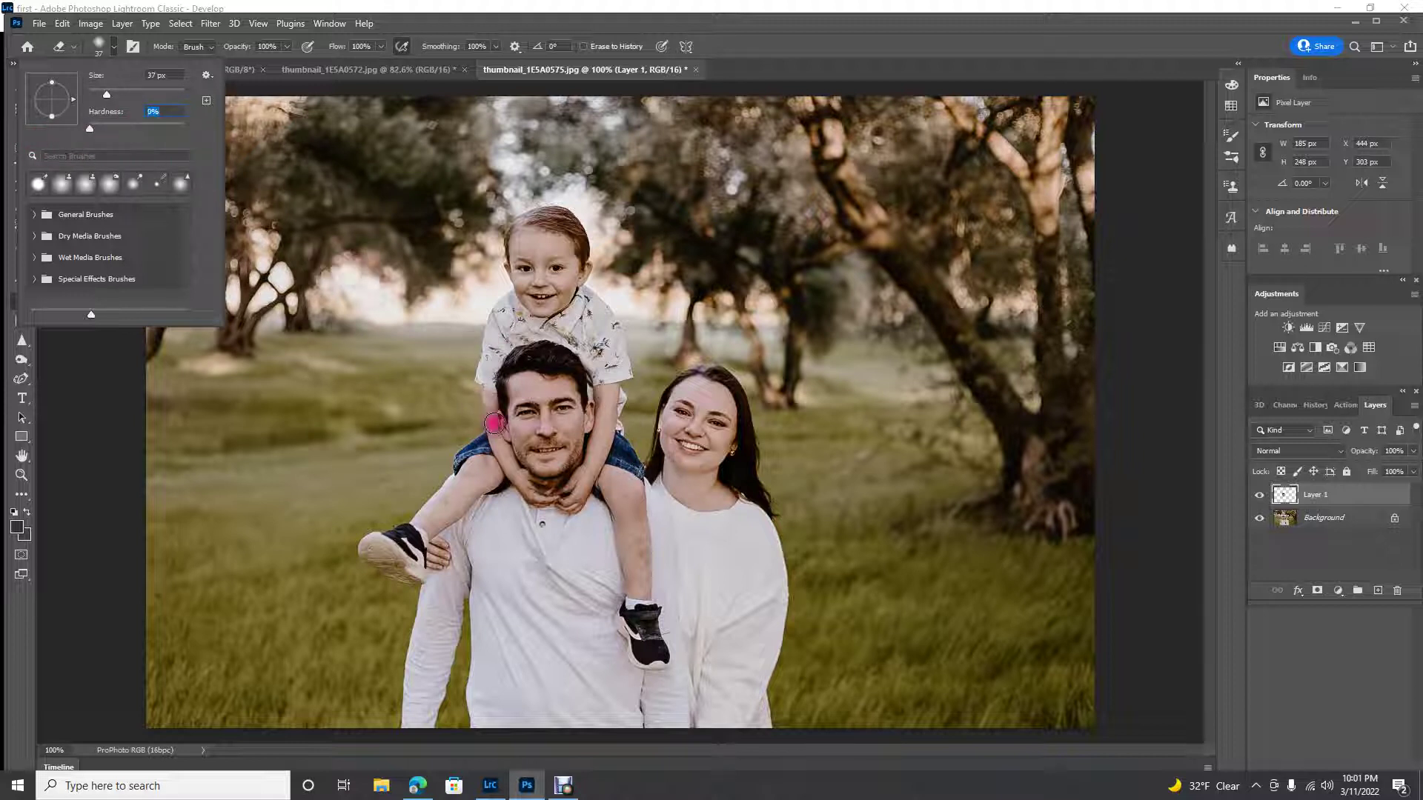
click(110, 44)
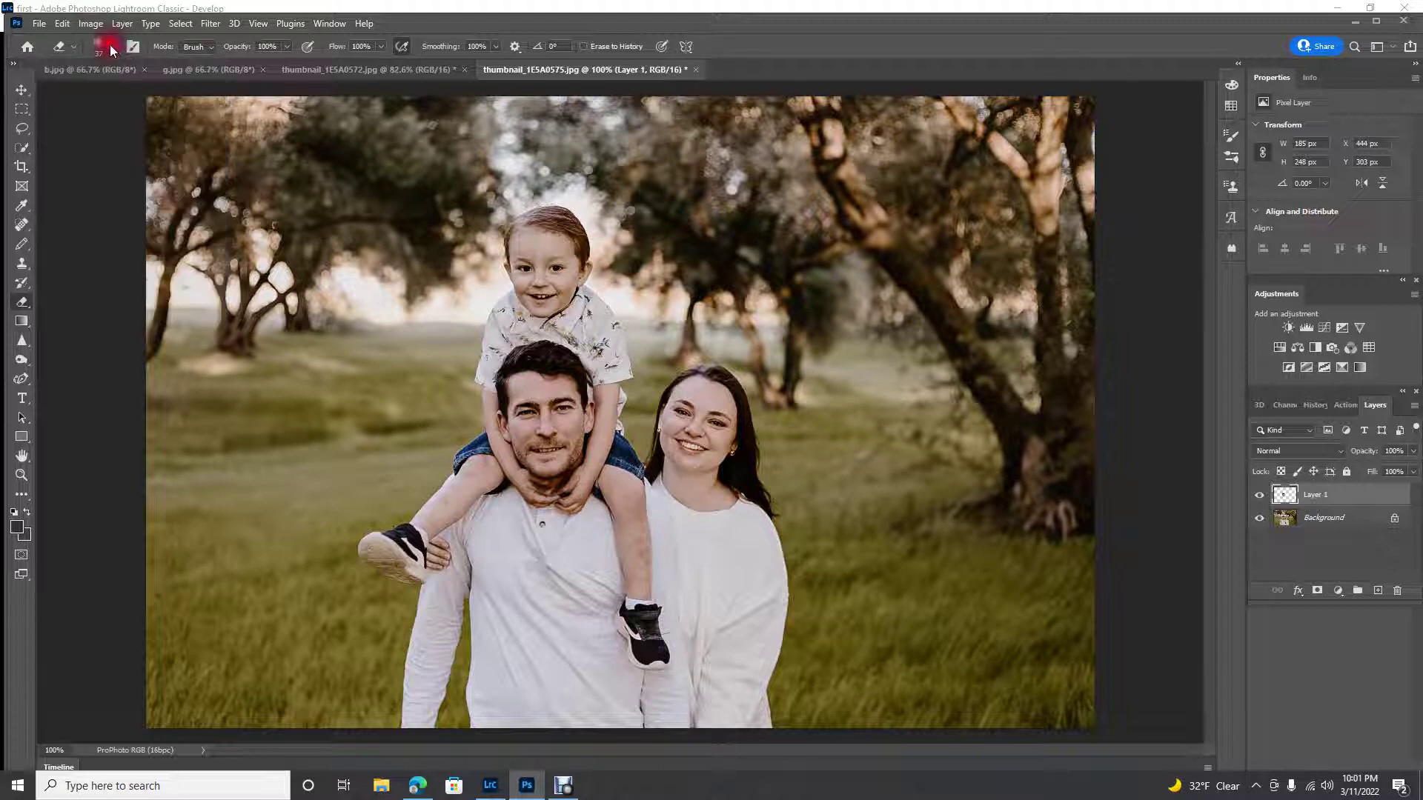
Step: Keep eraser opacity at 100% and erase the head layer around the father's collar
click(285, 47)
drag(235, 74, 221, 75)
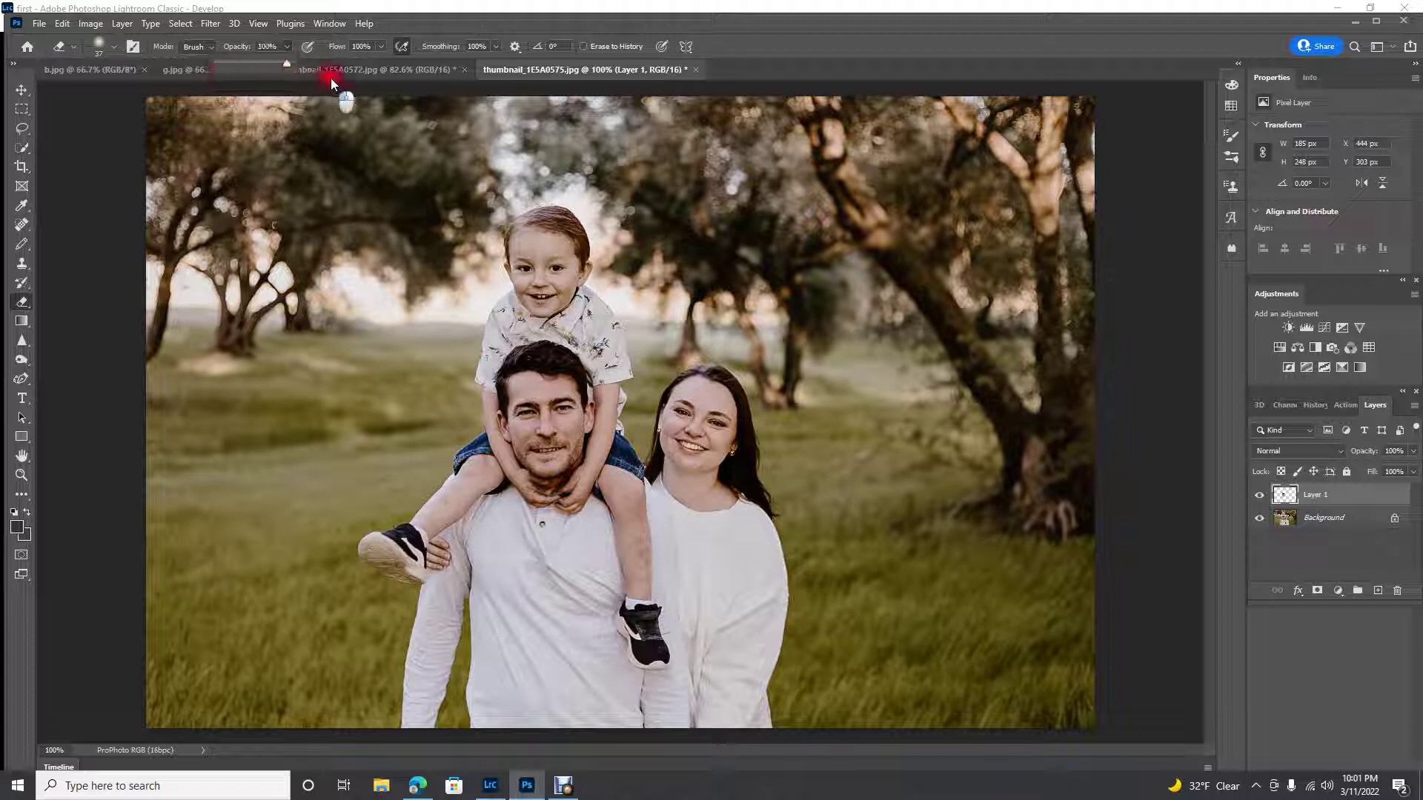
drag(331, 78, 331, 78)
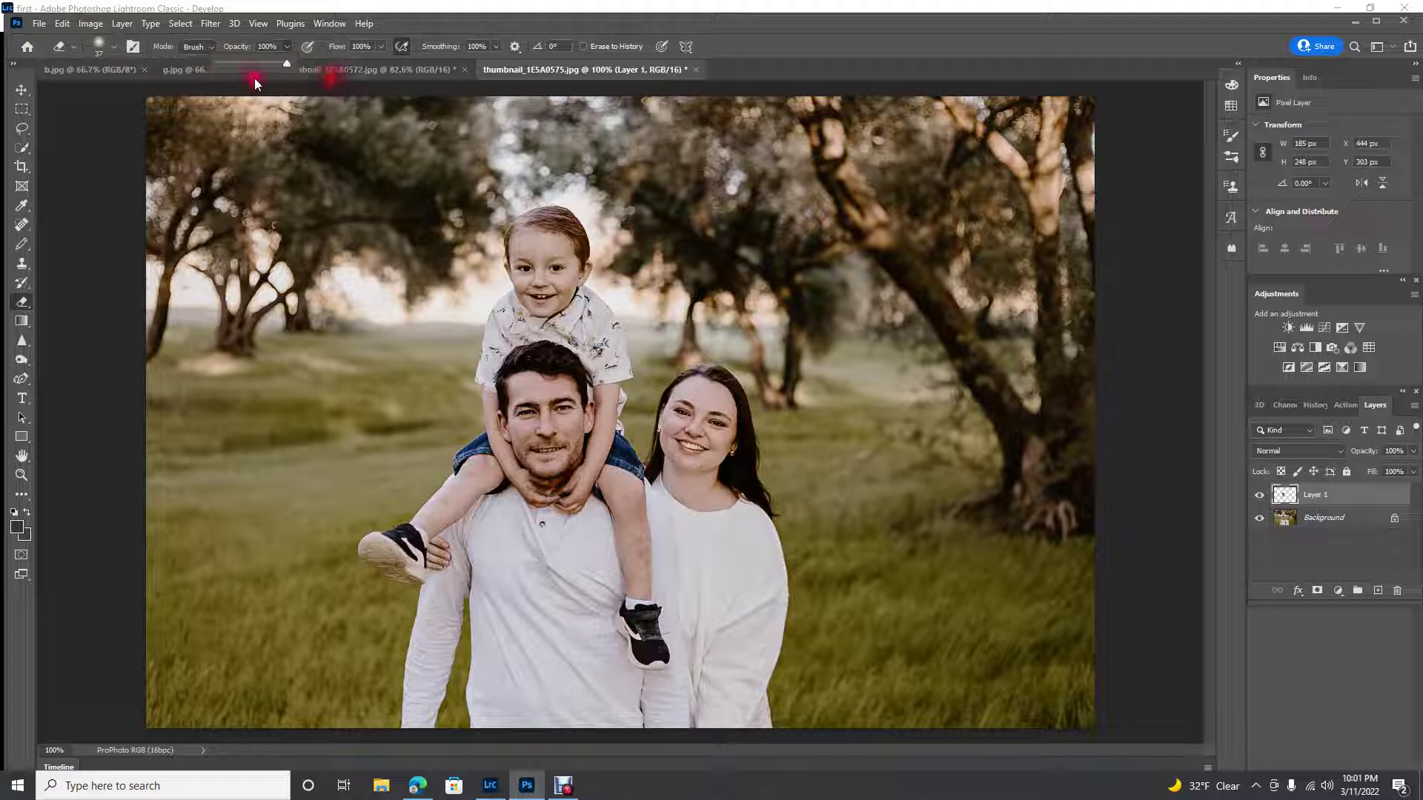
click(286, 48)
click(512, 333)
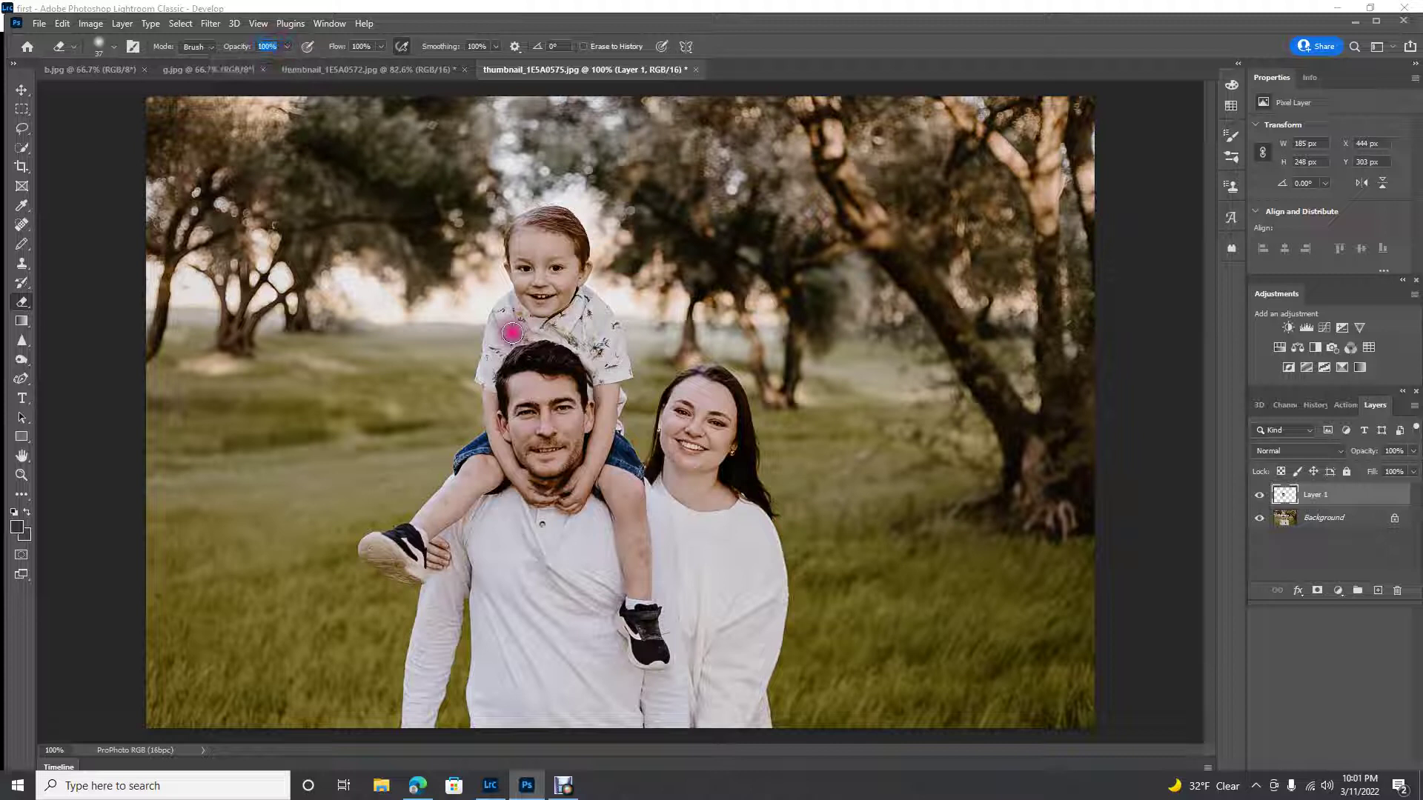
mouse_move(512, 334)
mouse_down()
mouse_move(519, 438)
mouse_move(486, 438)
mouse_move(487, 465)
mouse_move(529, 497)
mouse_move(598, 475)
mouse_move(563, 486)
mouse_up()
Step: Lower Layer 1's opacity and erase the face layer over the hands under the chin
scroll(578, 474, up, 8)
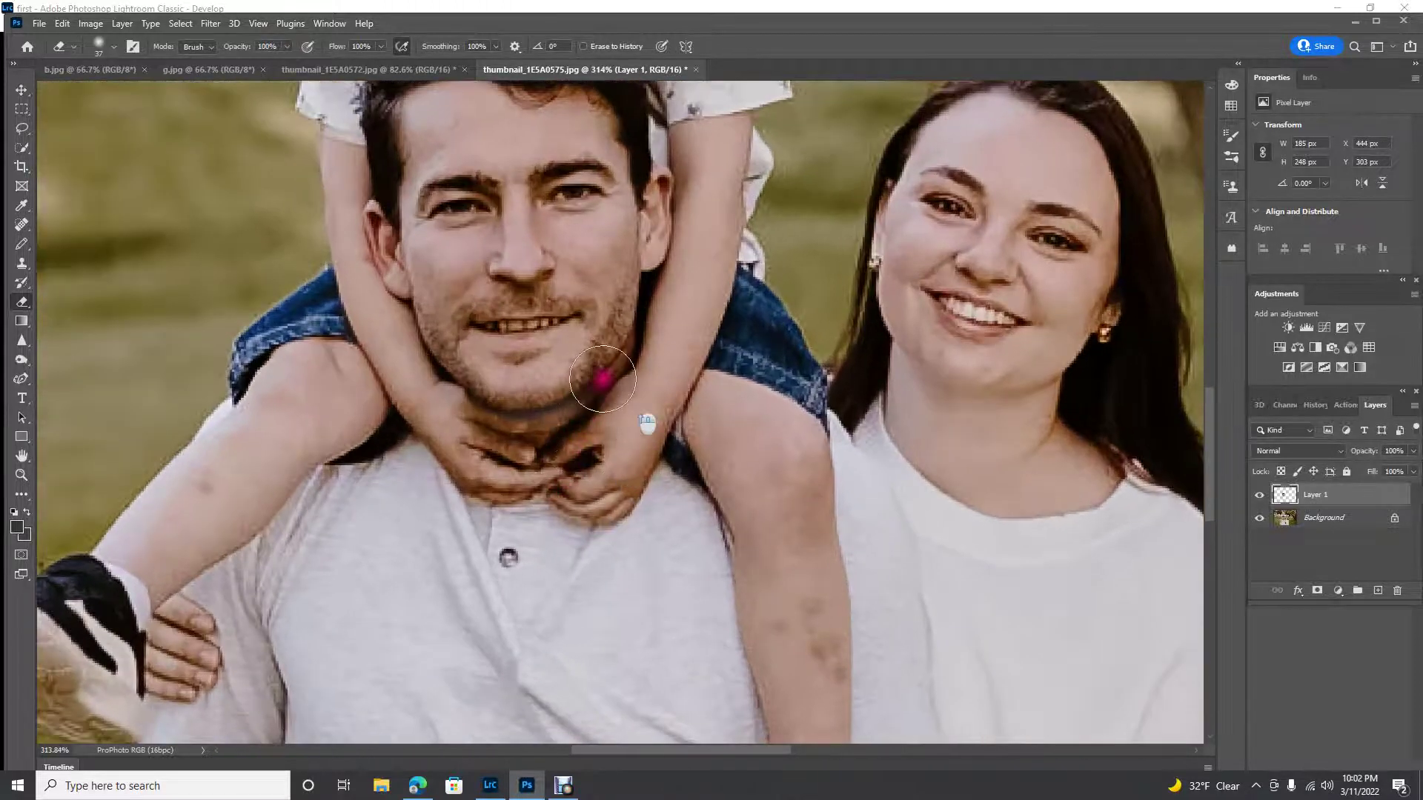
mouse_move(602, 379)
mouse_down()
mouse_move(540, 429)
mouse_move(771, 682)
mouse_move(627, 728)
mouse_move(609, 724)
mouse_move(610, 652)
mouse_move(763, 467)
mouse_move(1381, 572)
mouse_move(1388, 501)
mouse_move(1336, 502)
mouse_up()
key(ctrl+z)
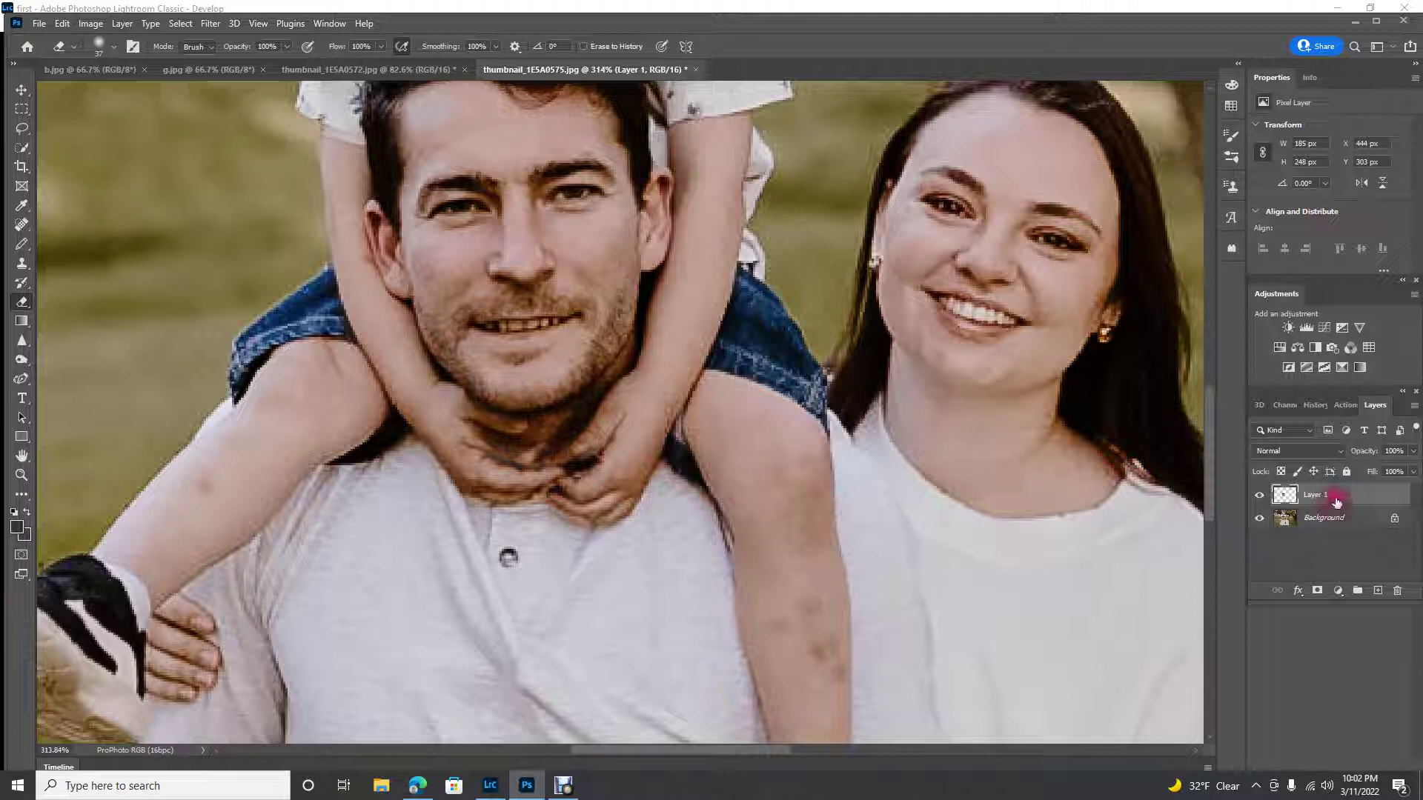
click(1417, 452)
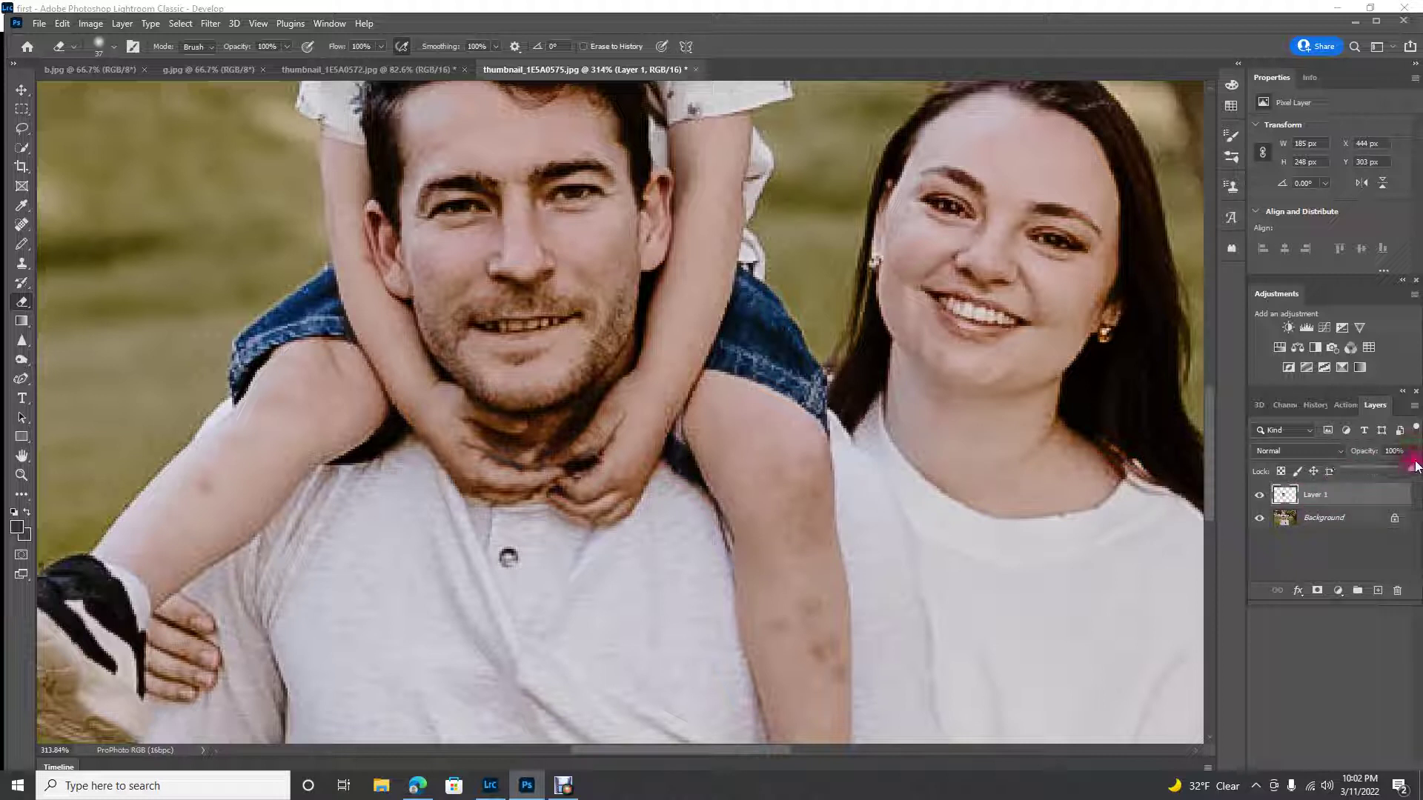
drag(1414, 471, 1347, 477)
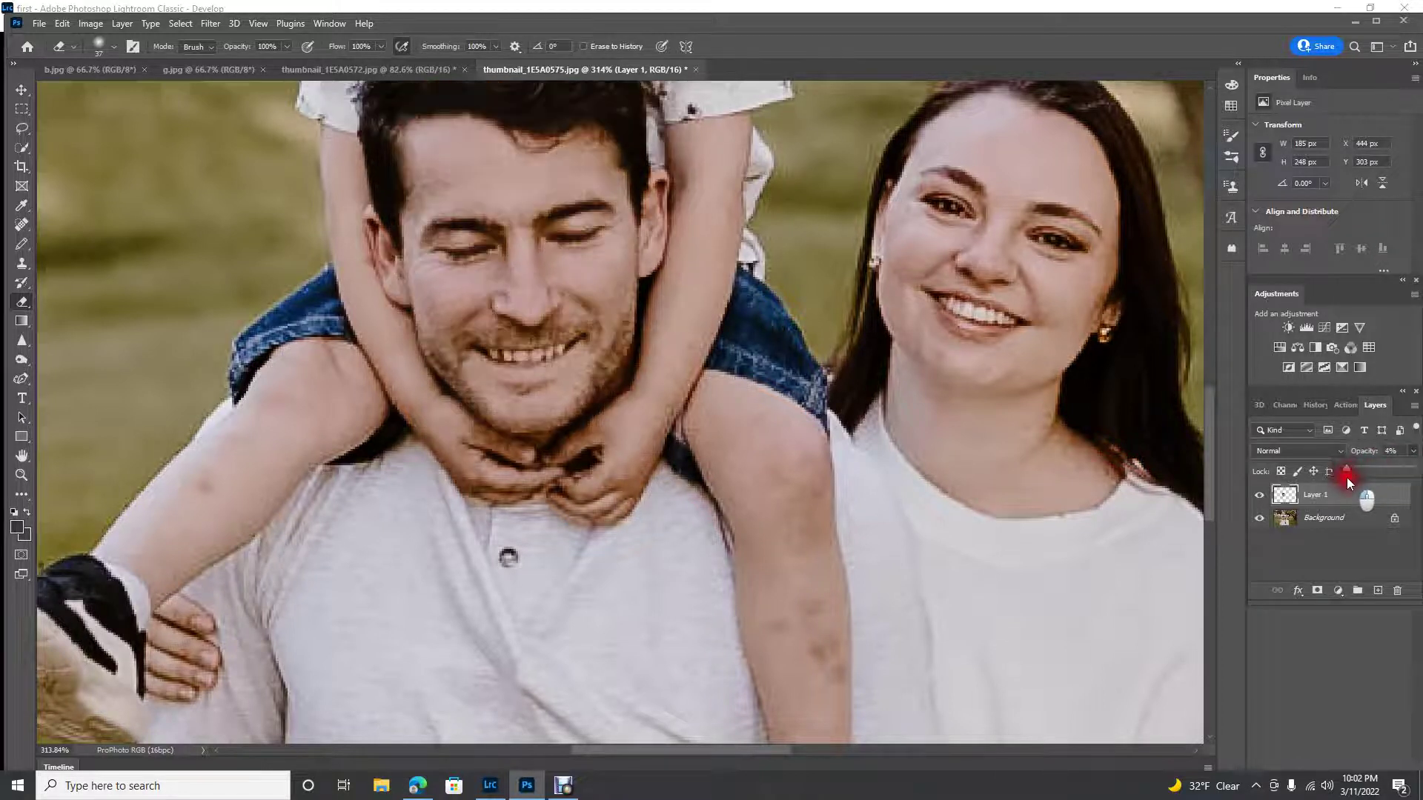
drag(1355, 483, 1358, 484)
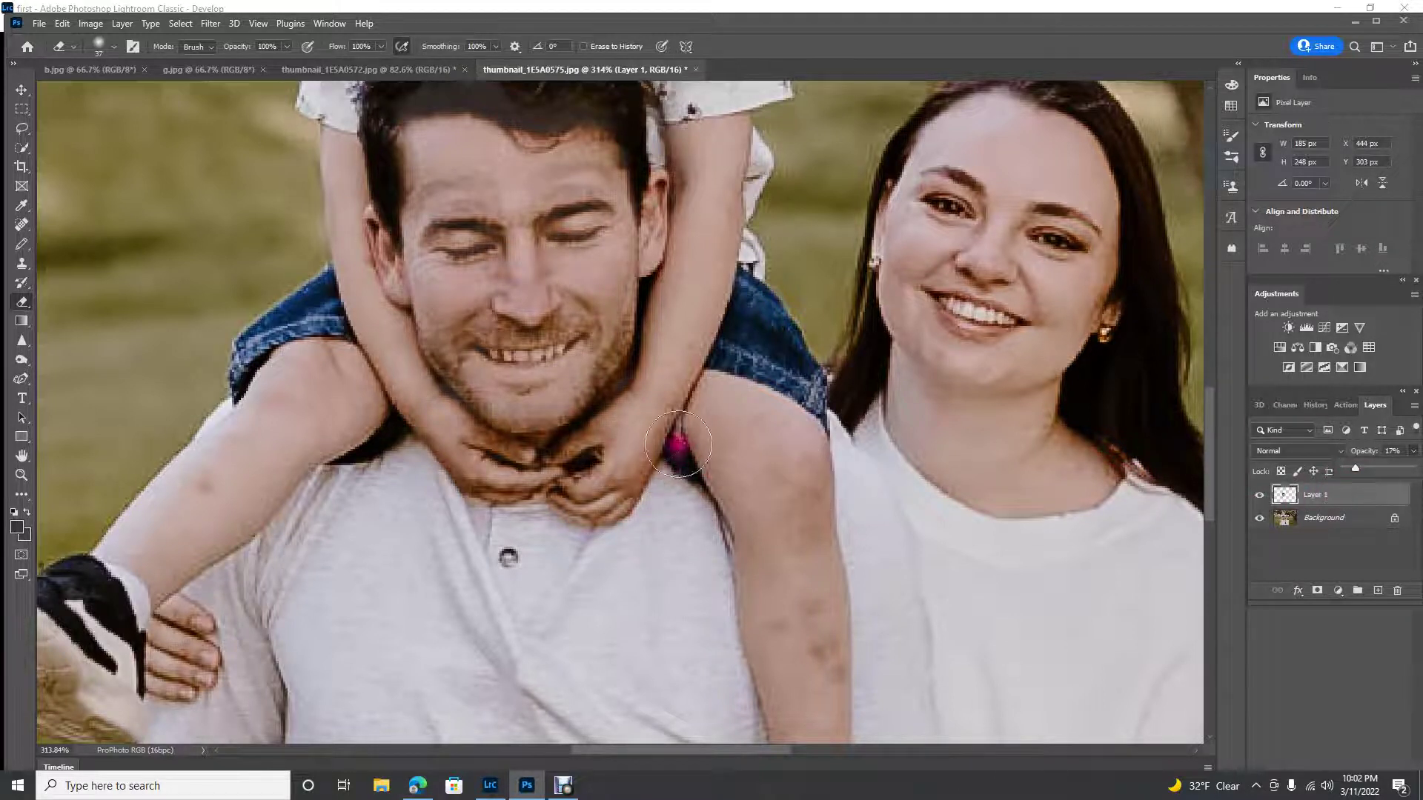
click(621, 456)
mouse_move(621, 456)
mouse_down()
mouse_move(561, 481)
mouse_move(485, 480)
mouse_move(442, 455)
mouse_move(413, 406)
mouse_move(477, 481)
mouse_move(575, 503)
mouse_move(644, 433)
mouse_move(647, 396)
mouse_move(685, 360)
mouse_move(693, 109)
mouse_move(681, 370)
mouse_up()
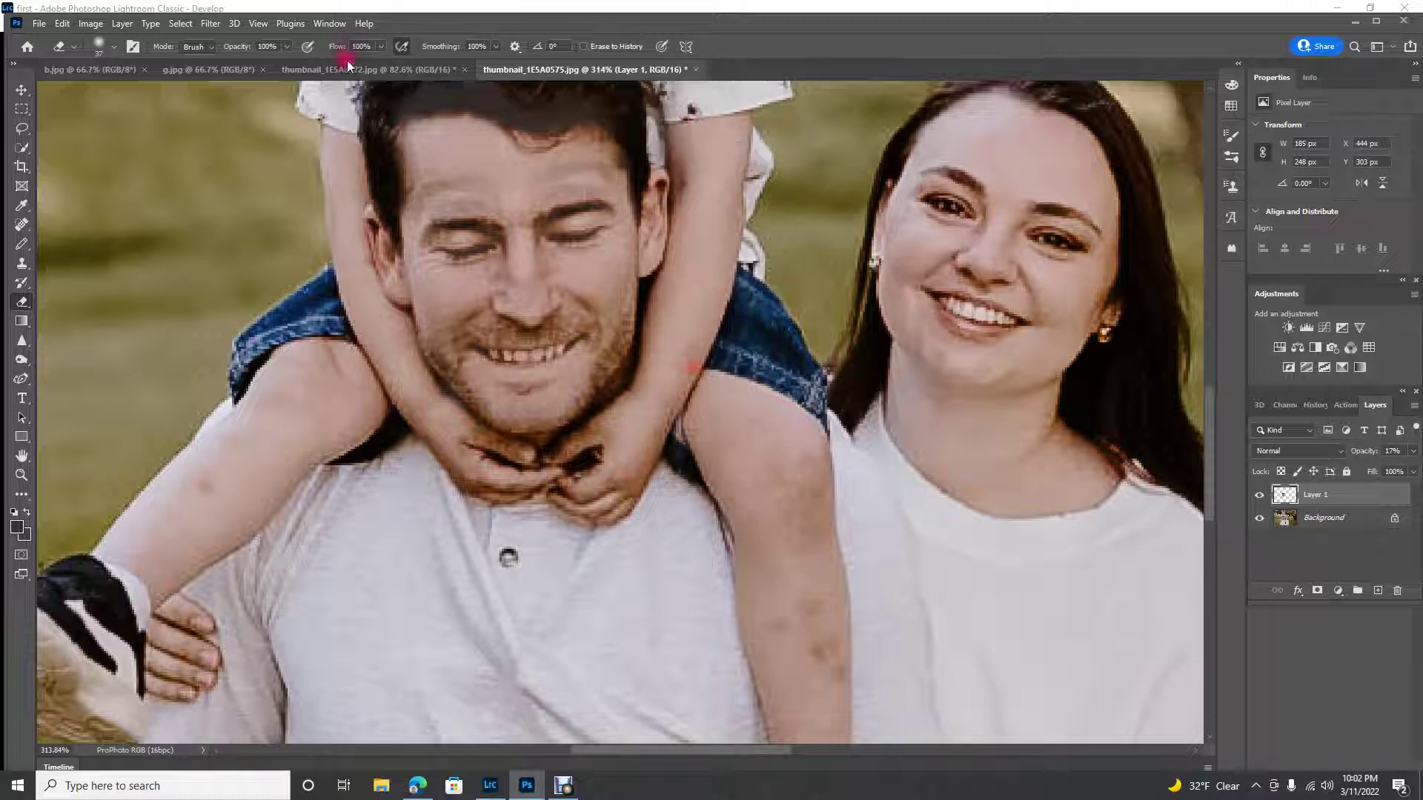
Step: Compare with thumbnail_1E5A0572.jpg, then erase the face layer along the child's arm and boy's shirt
click(354, 69)
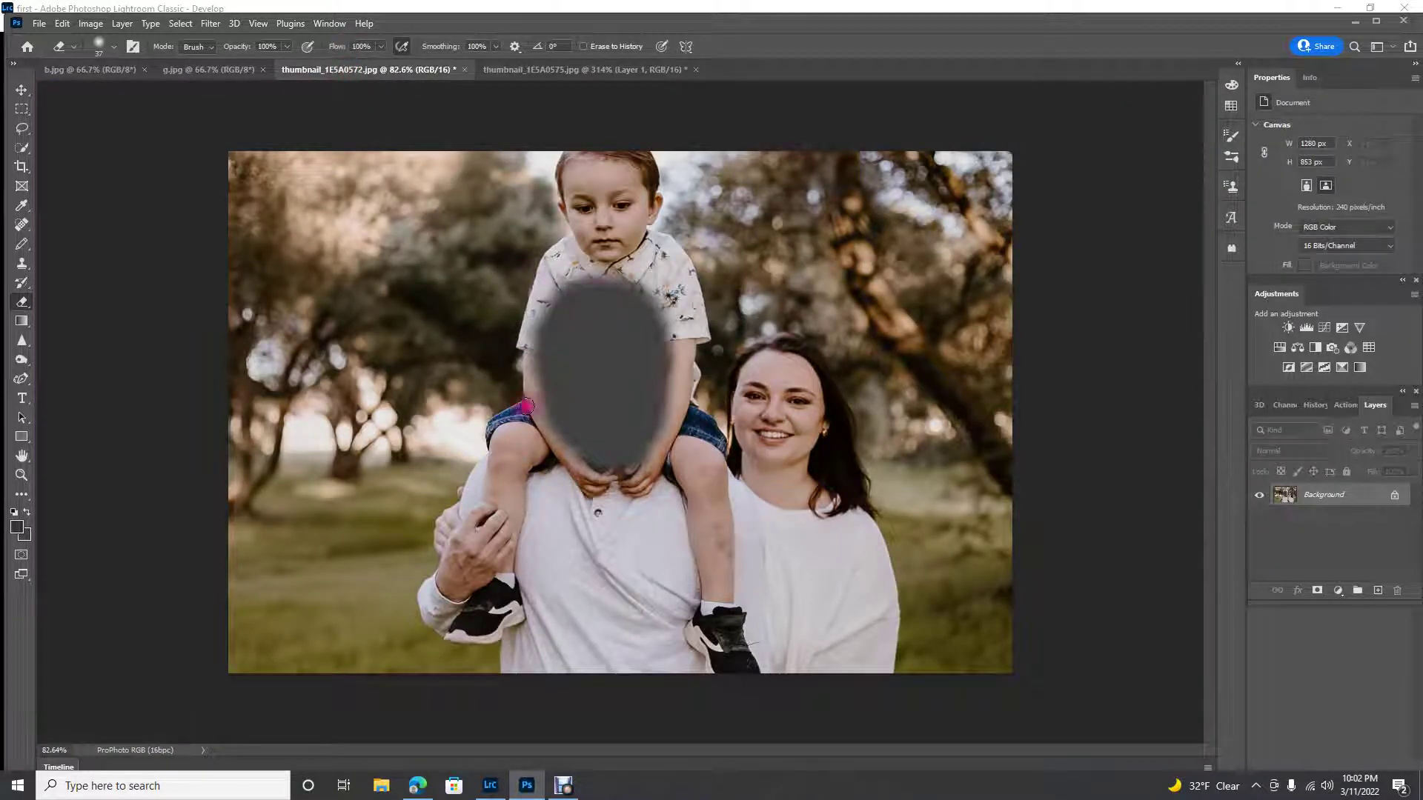
click(552, 73)
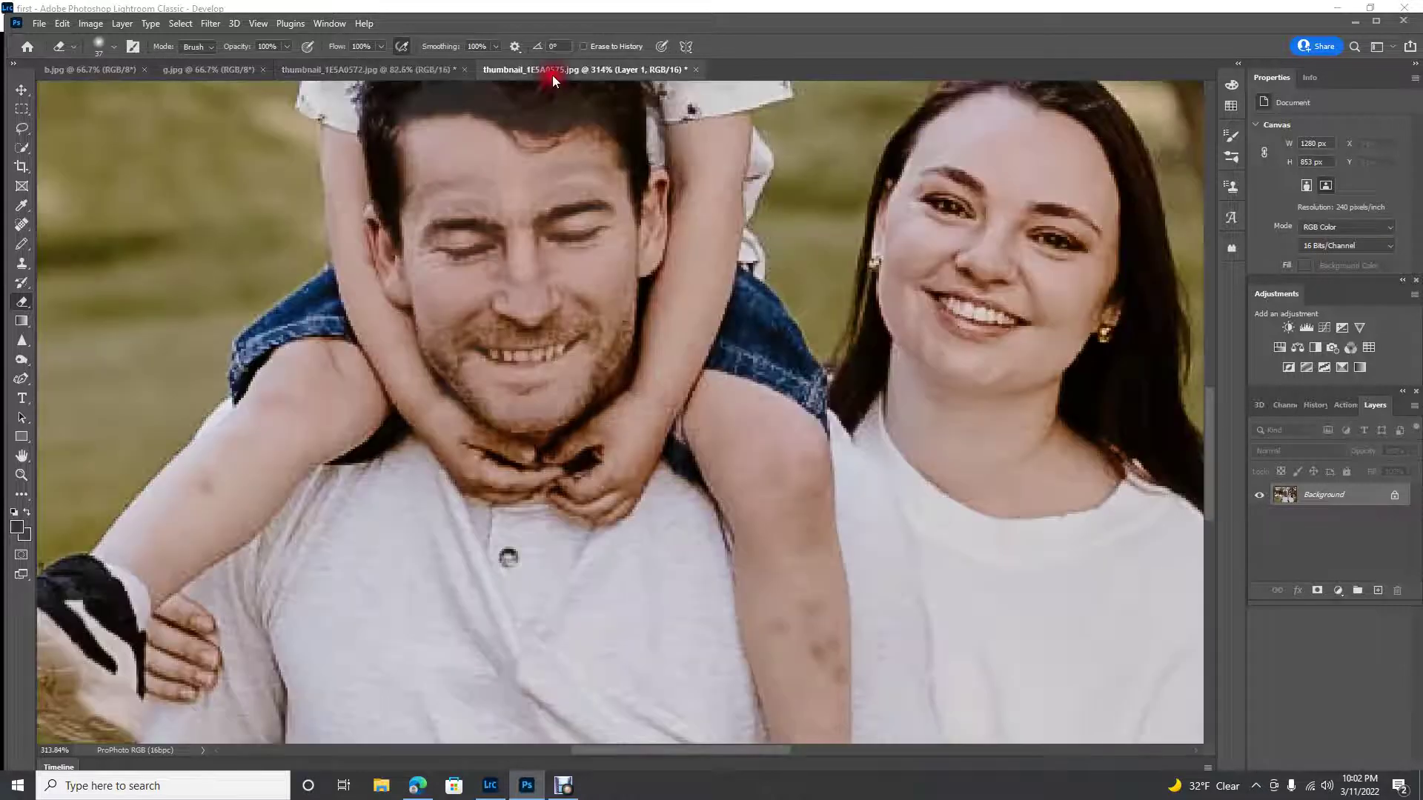
click(368, 370)
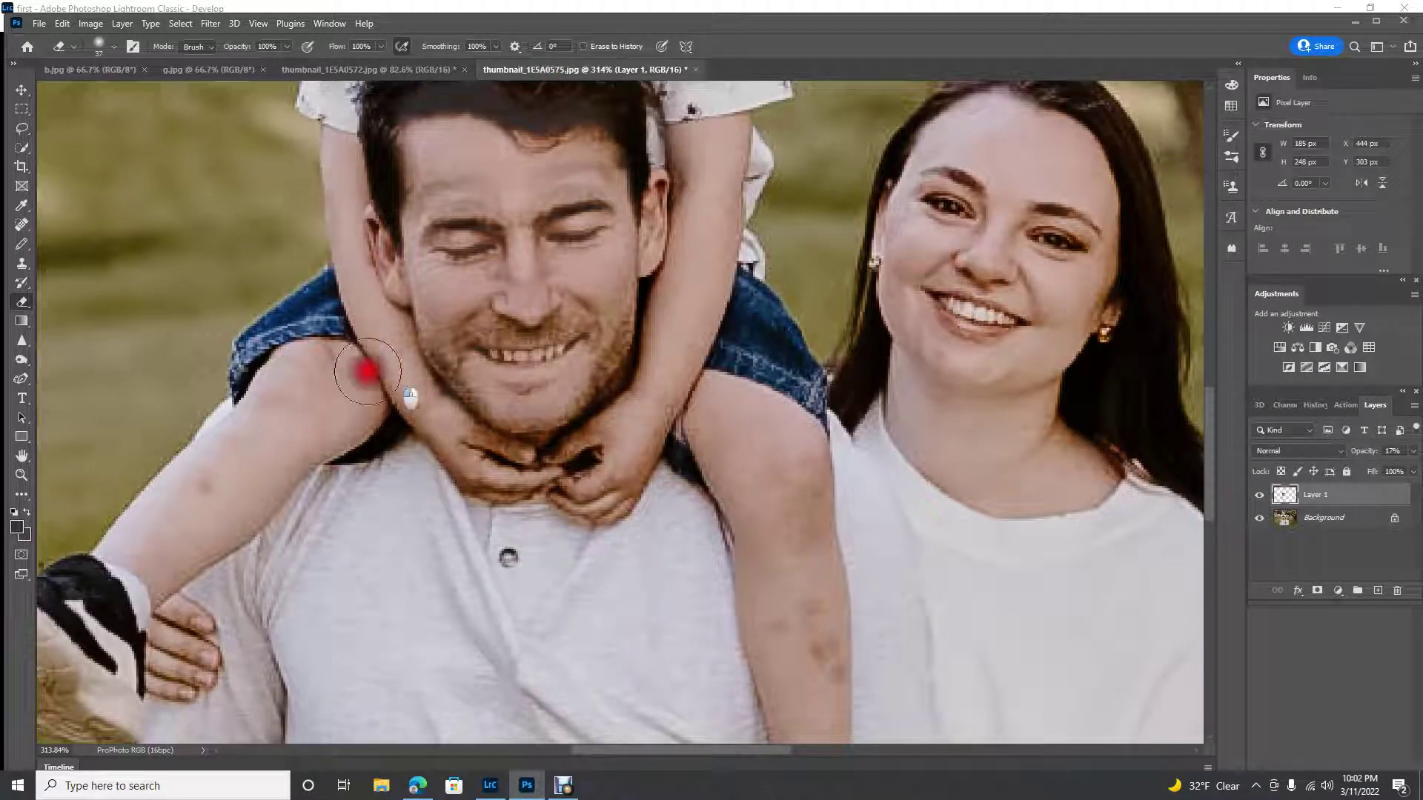
mouse_move(368, 370)
mouse_down()
mouse_move(389, 429)
mouse_move(382, 383)
mouse_move(435, 410)
mouse_up()
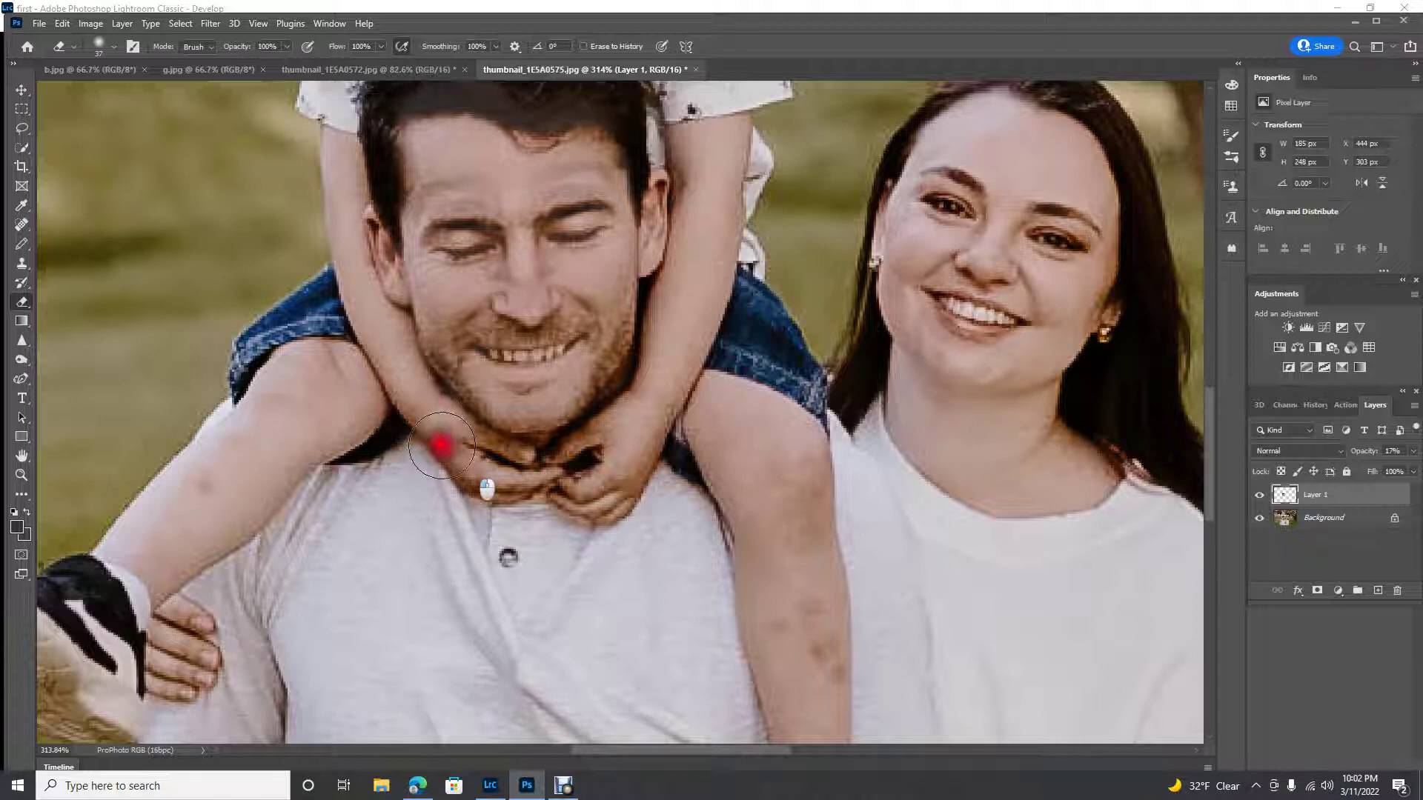
scroll(712, 311, down, 5)
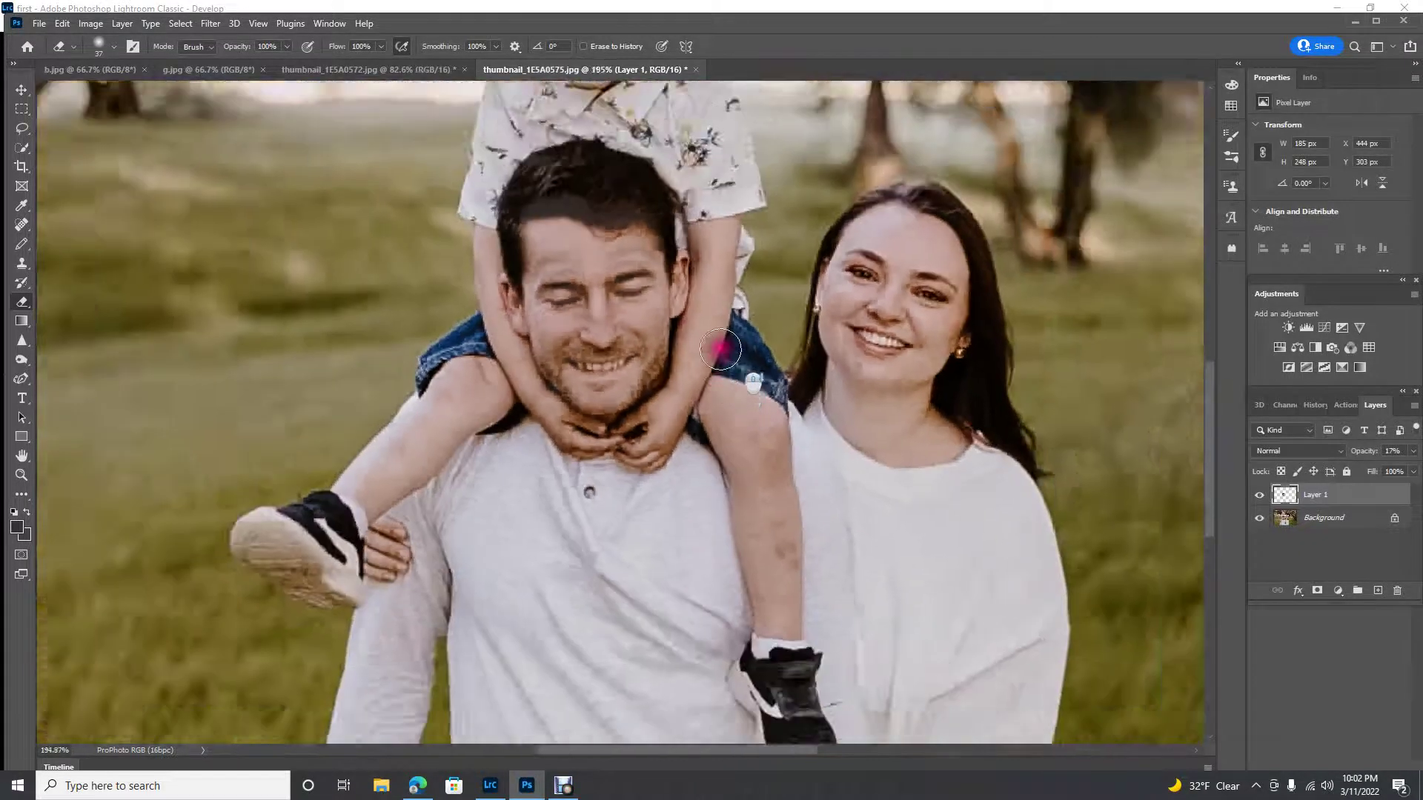
scroll(720, 348, down, 2)
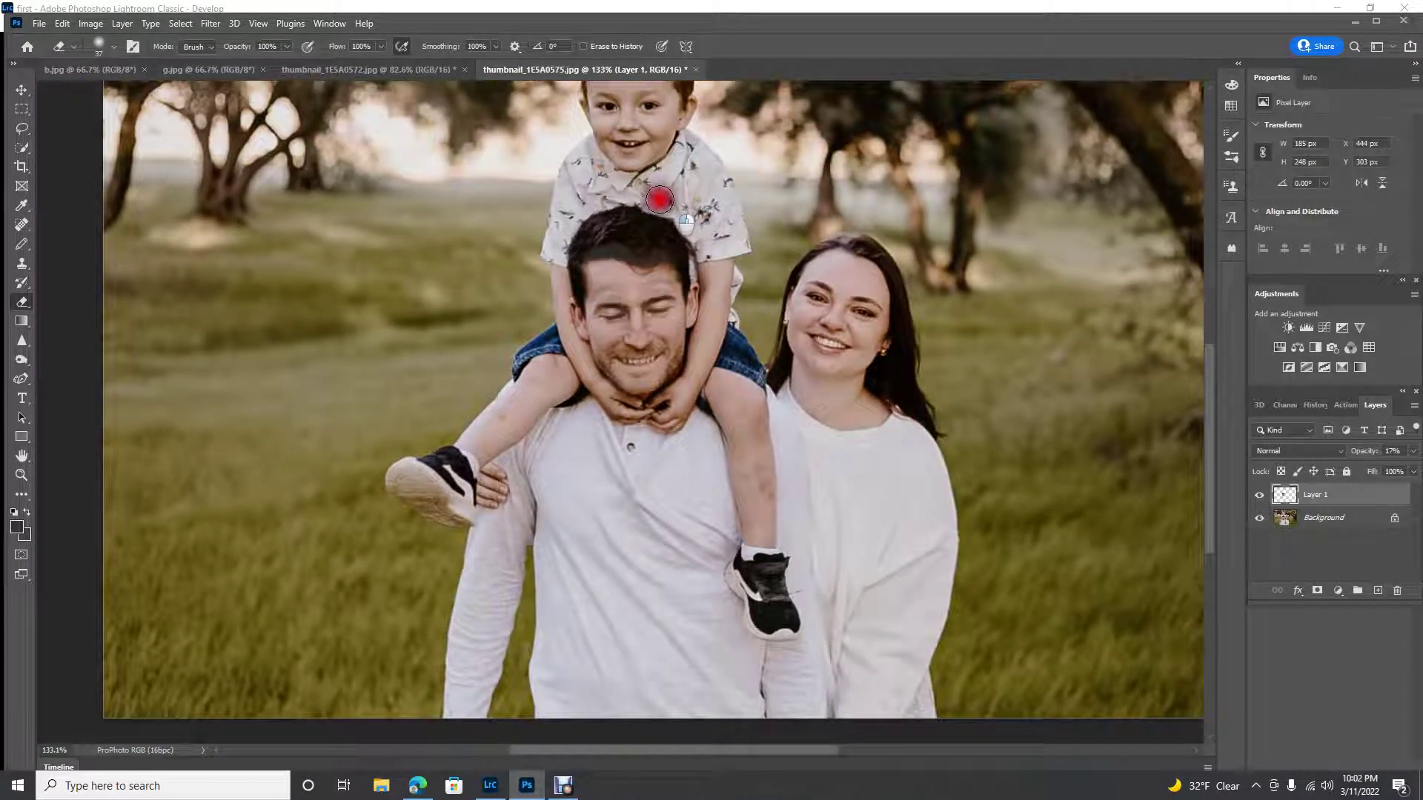
mouse_move(659, 198)
mouse_down()
mouse_move(635, 185)
mouse_move(585, 193)
mouse_move(556, 232)
mouse_up()
Step: Toggle Layer 1 between 17% and 100% opacity to compare, then erase its chin edge
click(1342, 490)
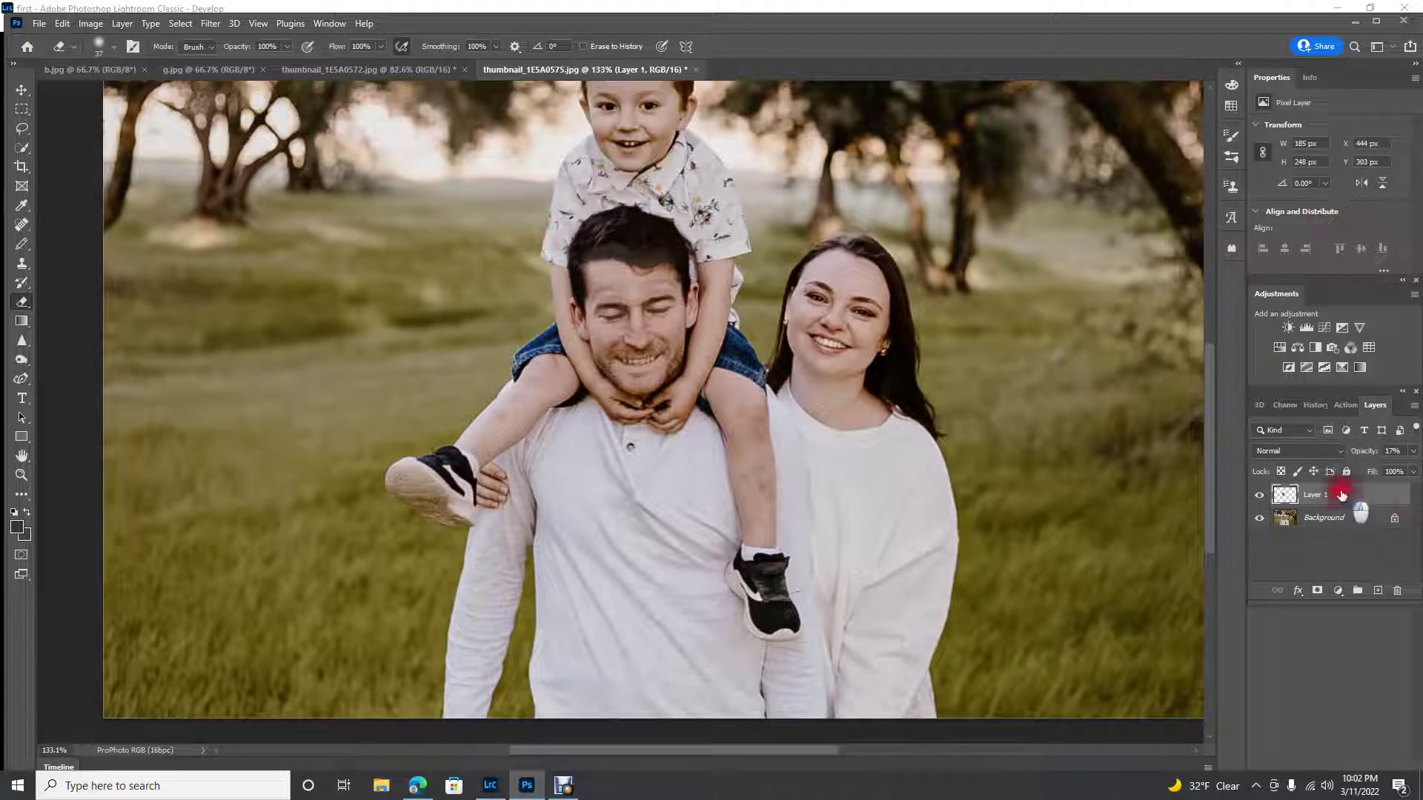
click(1412, 455)
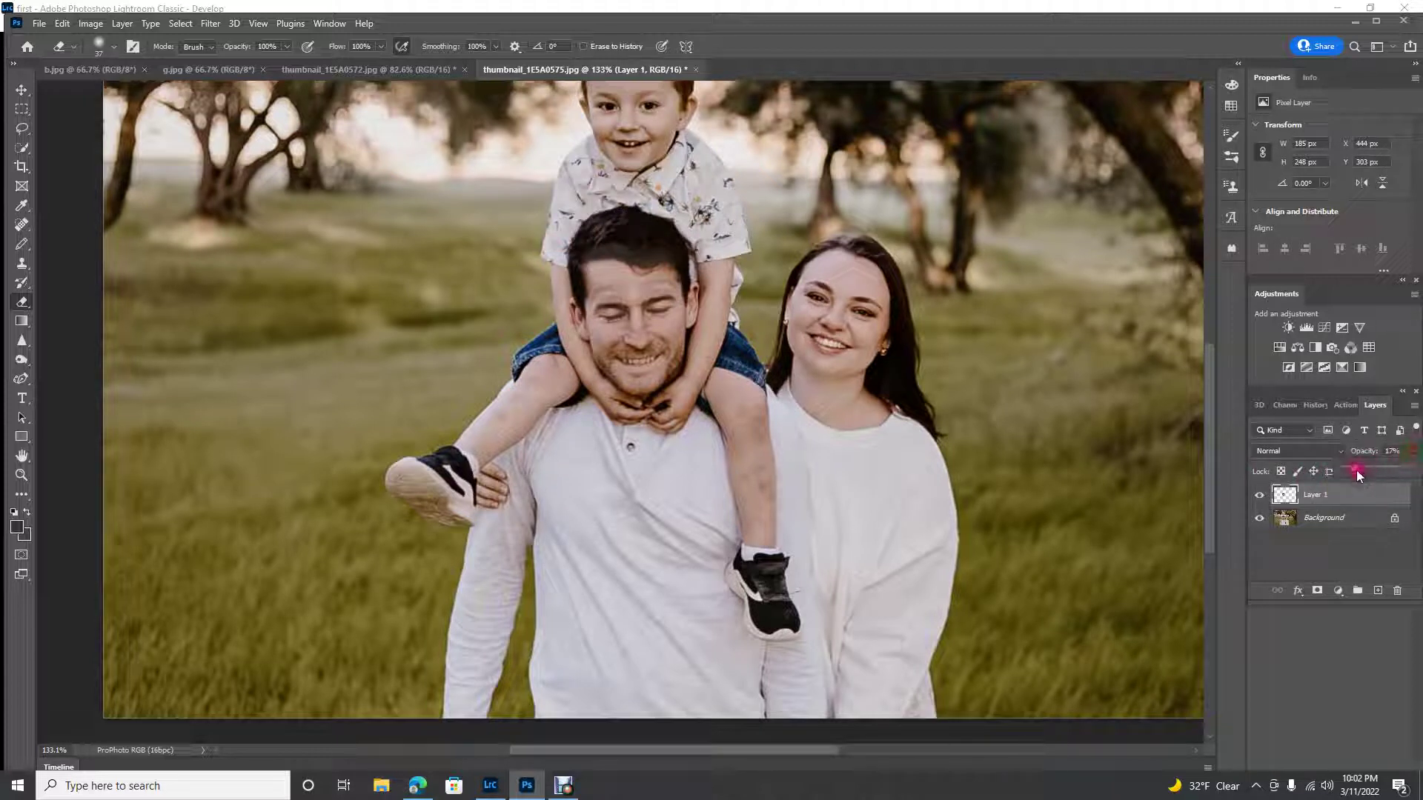
drag(1356, 470, 1412, 468)
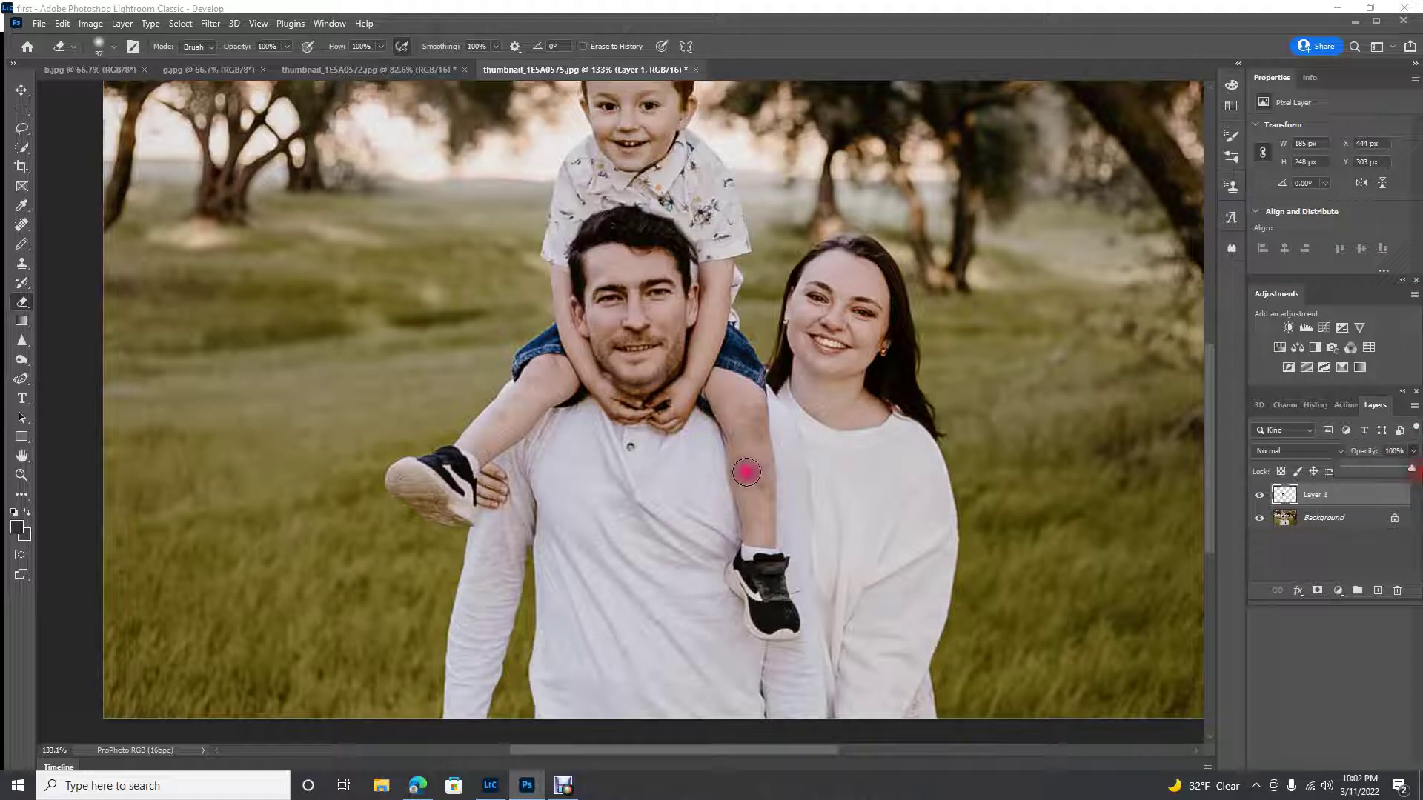
mouse_move(746, 470)
mouse_down()
mouse_move(651, 389)
mouse_move(666, 377)
mouse_move(593, 395)
mouse_move(676, 419)
mouse_up()
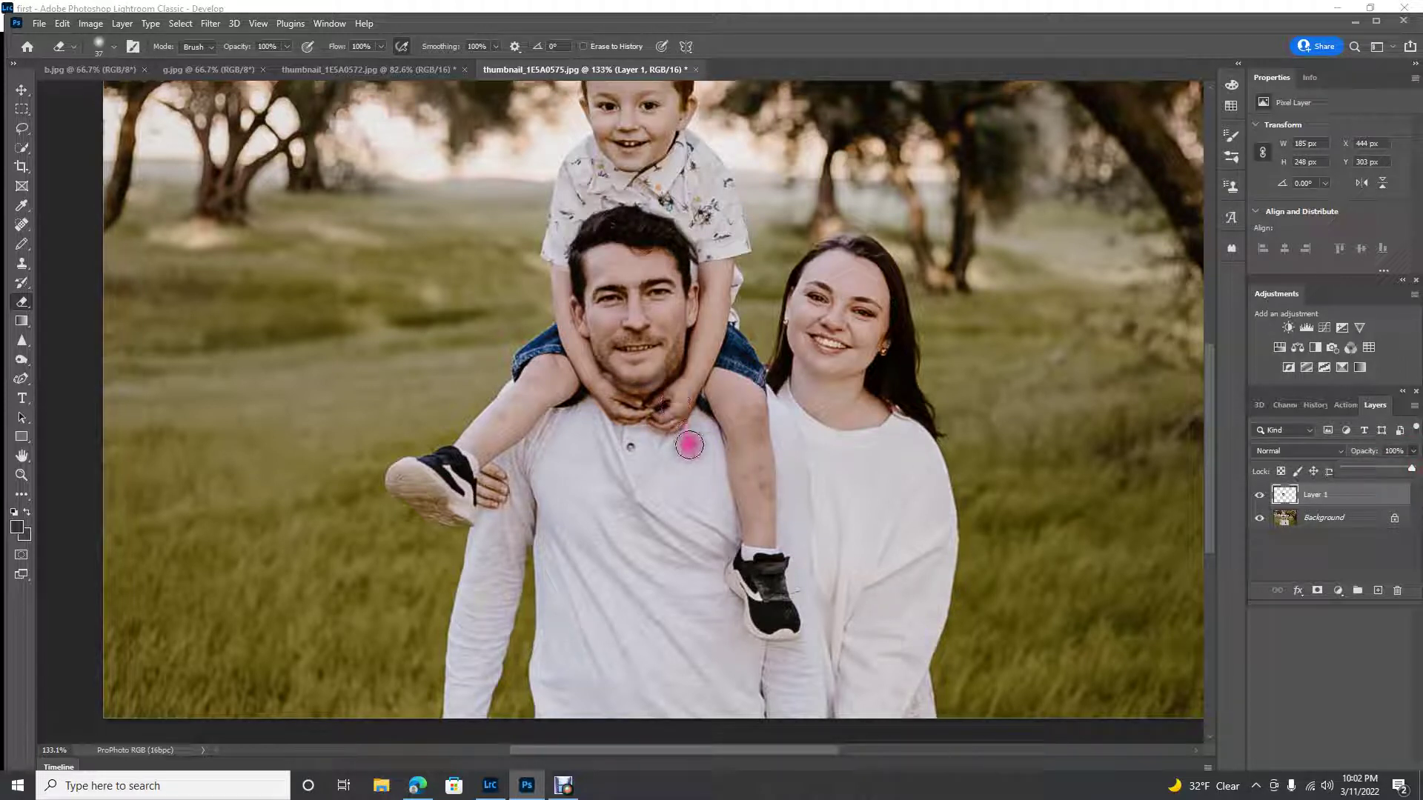
key(ctrl+z)
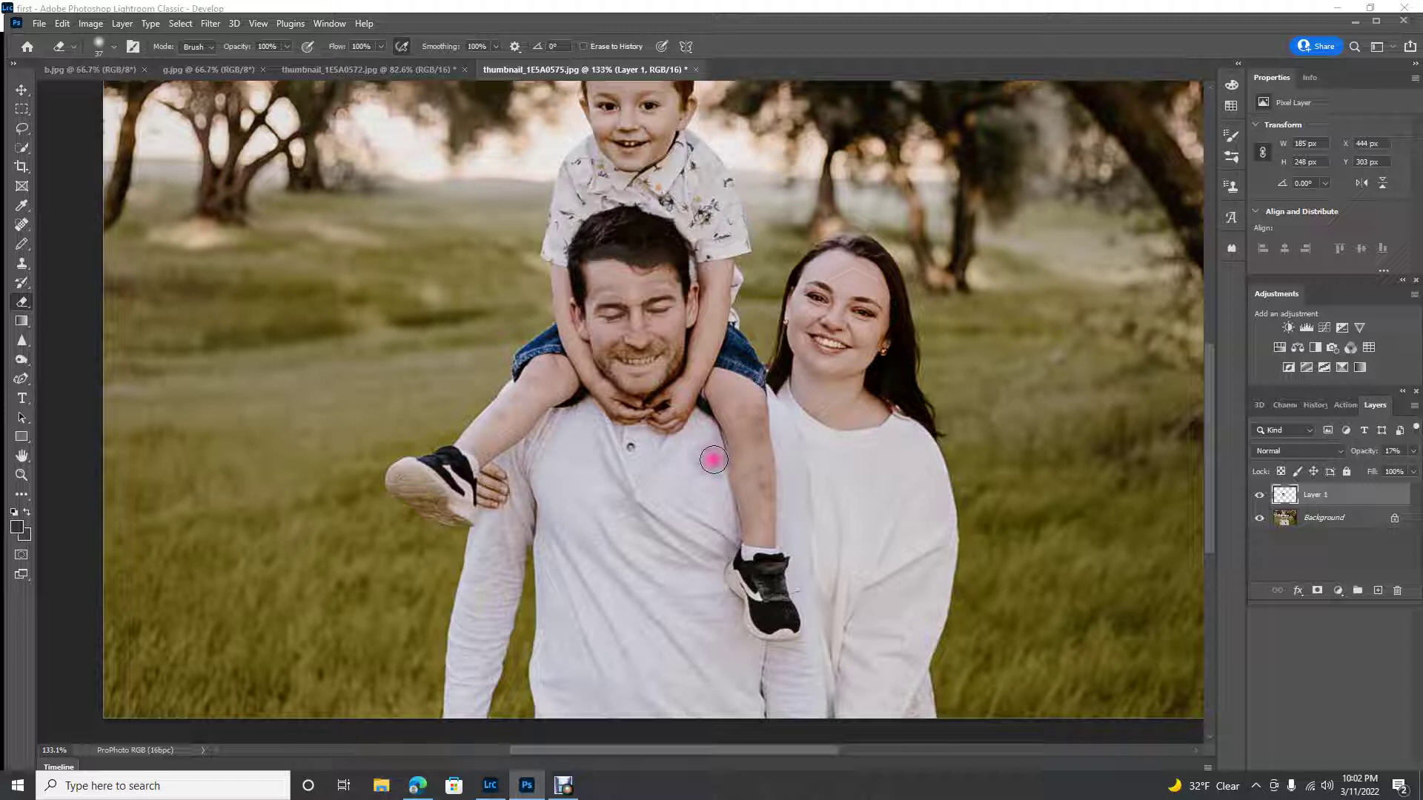
click(1412, 452)
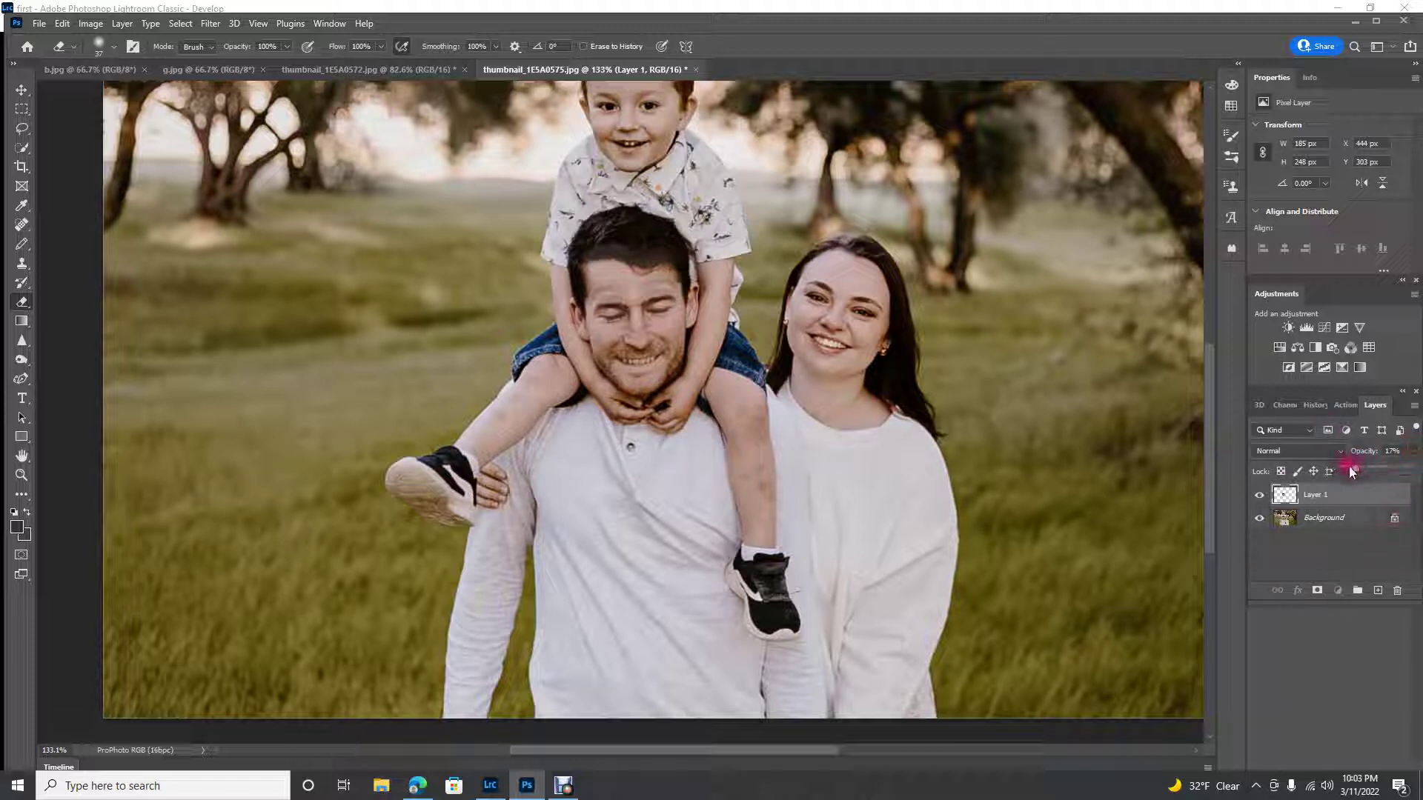
drag(1353, 467, 1410, 469)
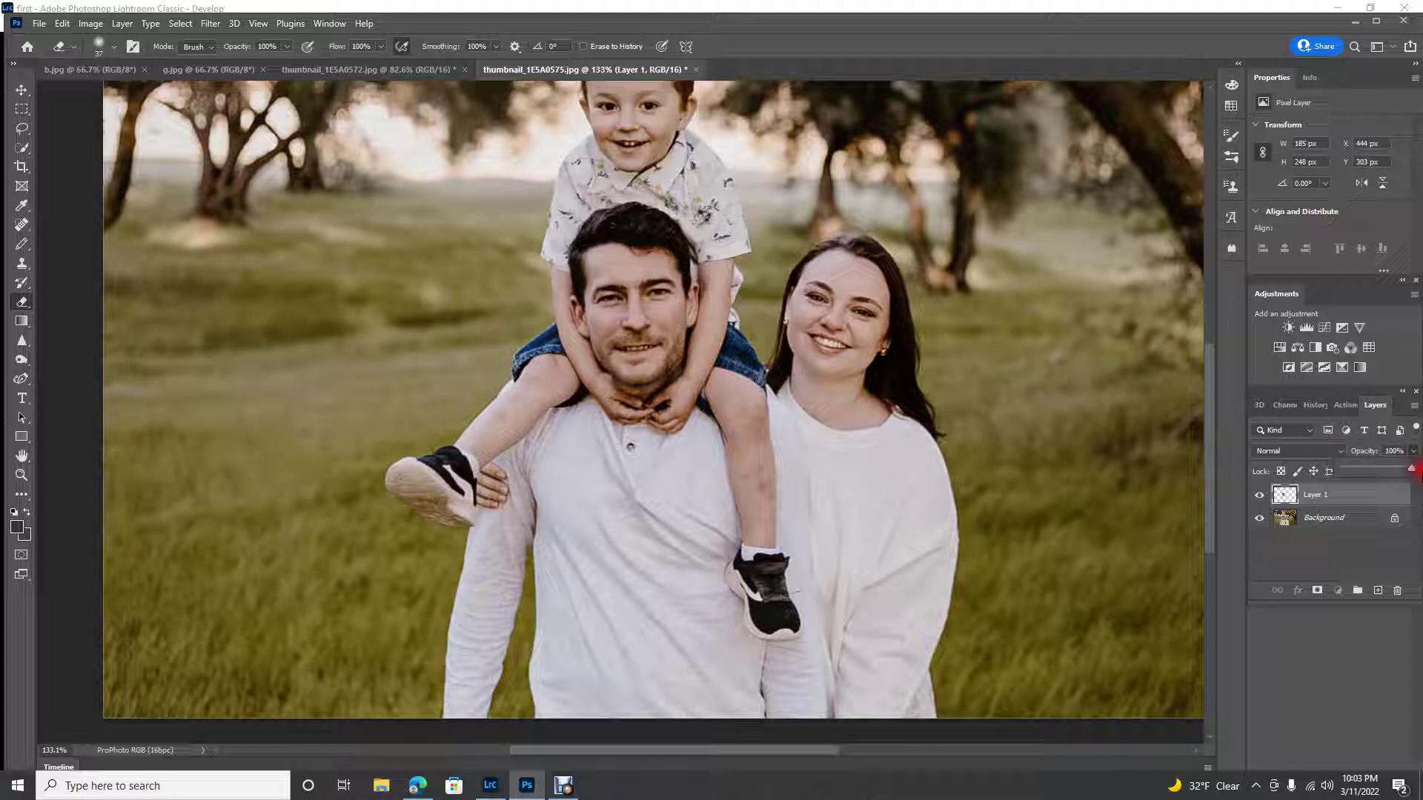
click(652, 393)
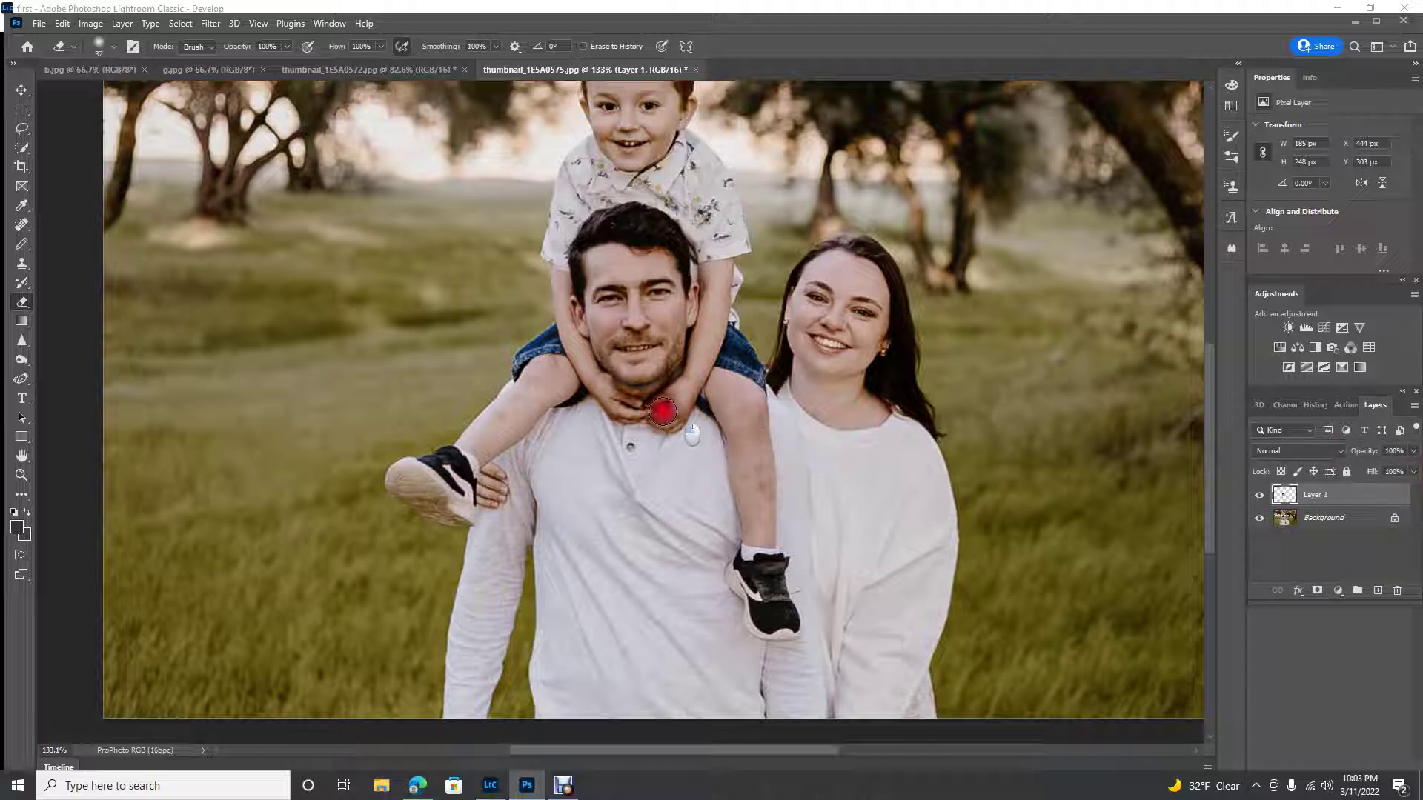
key(ctrl+z)
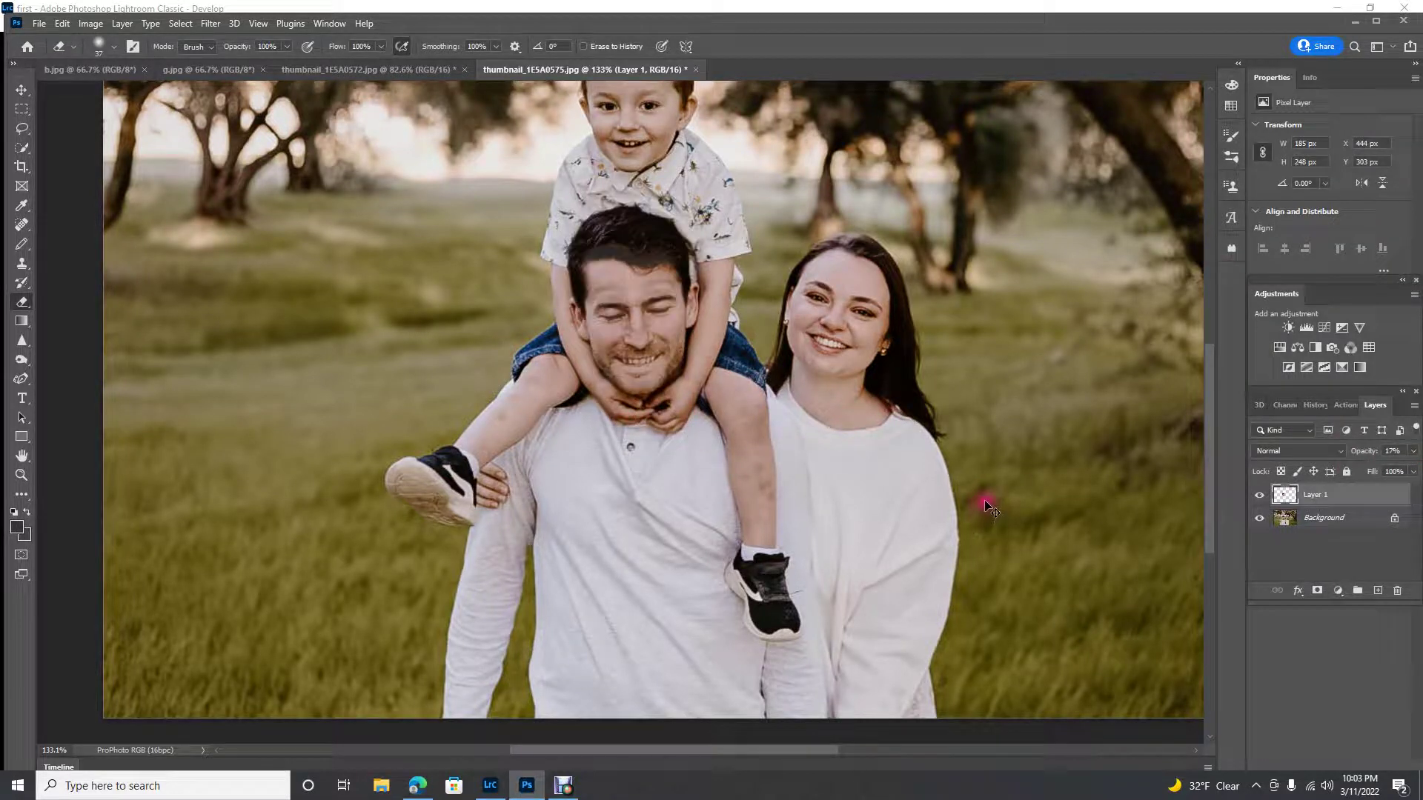
key(ctrl+shift+z)
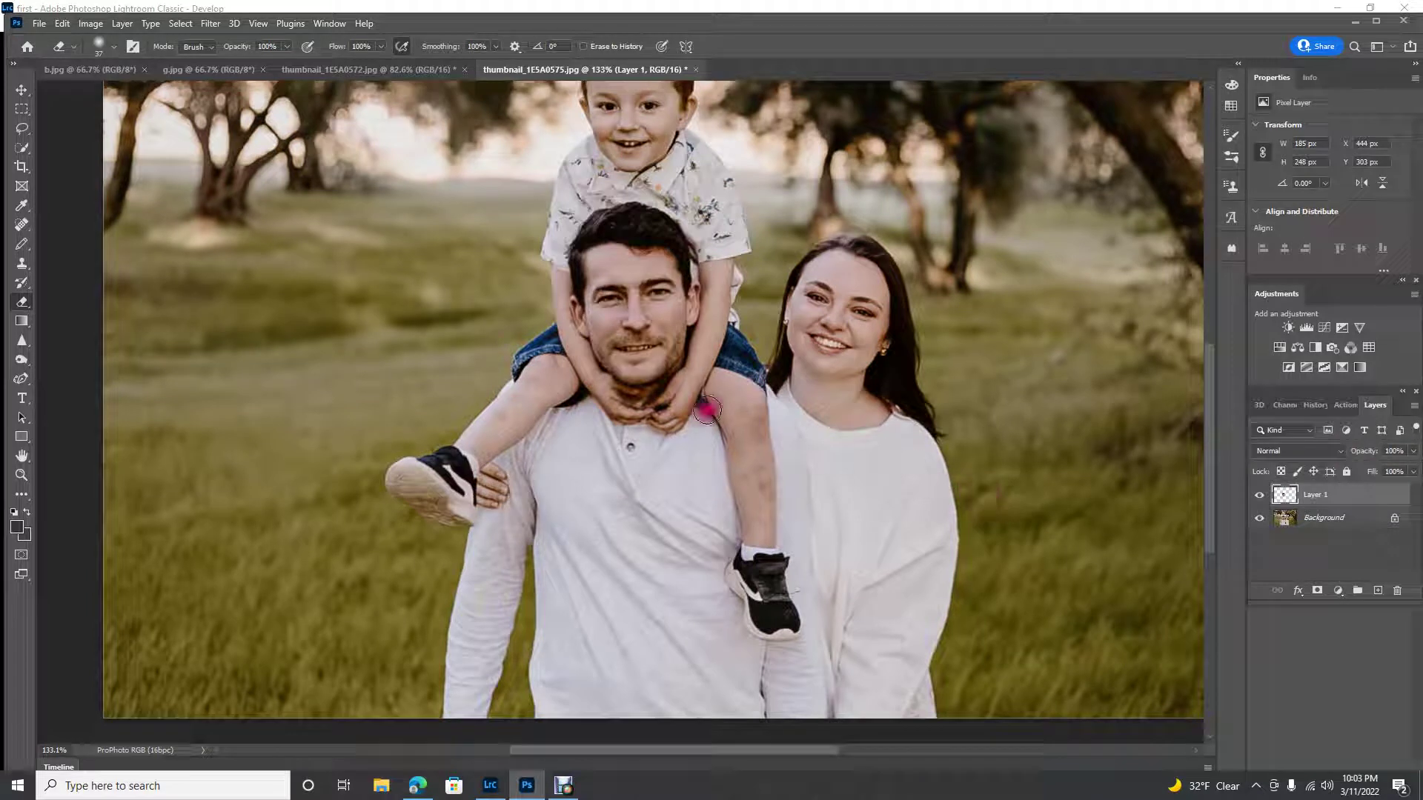
mouse_move(622, 404)
mouse_down()
mouse_move(658, 406)
mouse_move(626, 407)
mouse_move(642, 430)
mouse_up()
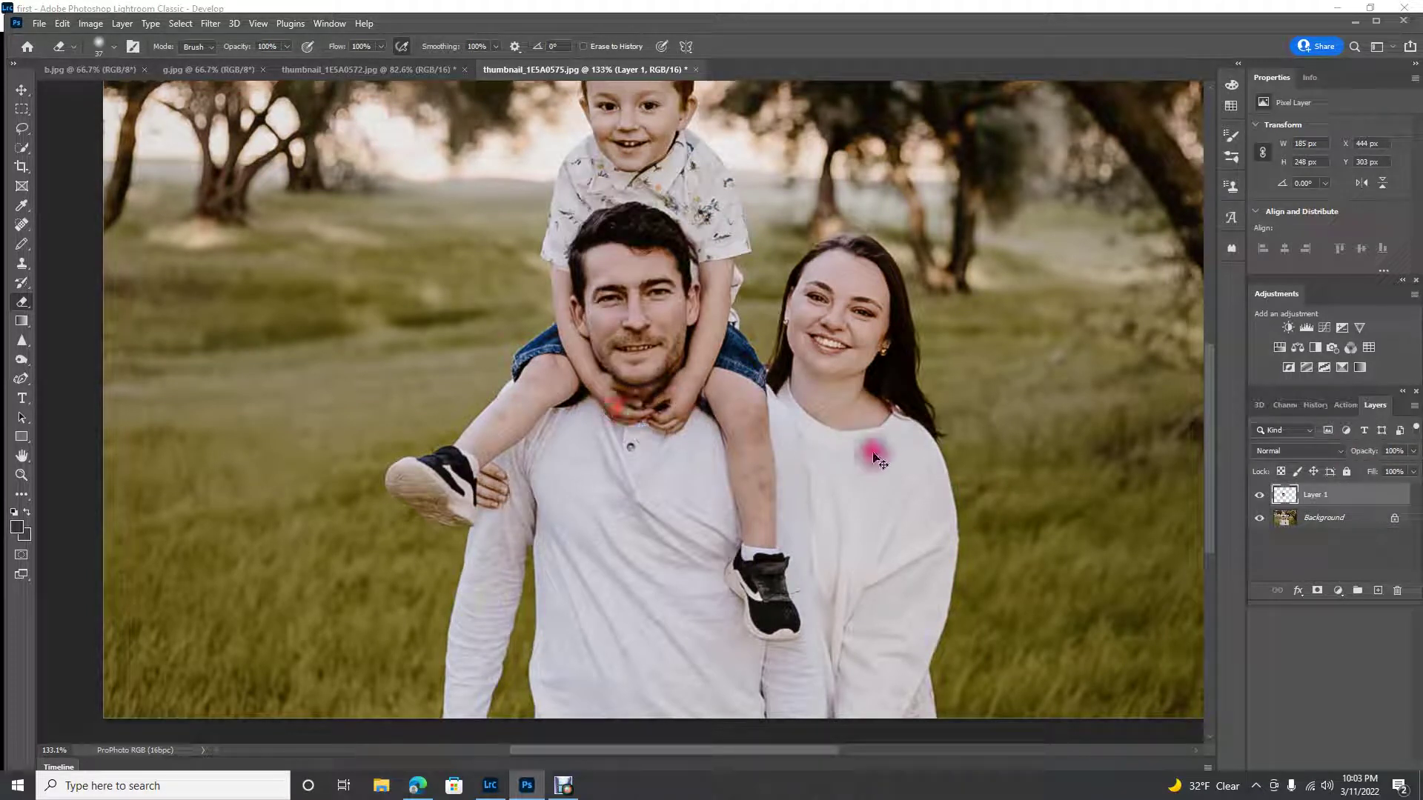
Step: Drop Layer 1 to 38% then back to 100%, and erase its collar and face edges
key(3)
key(8)
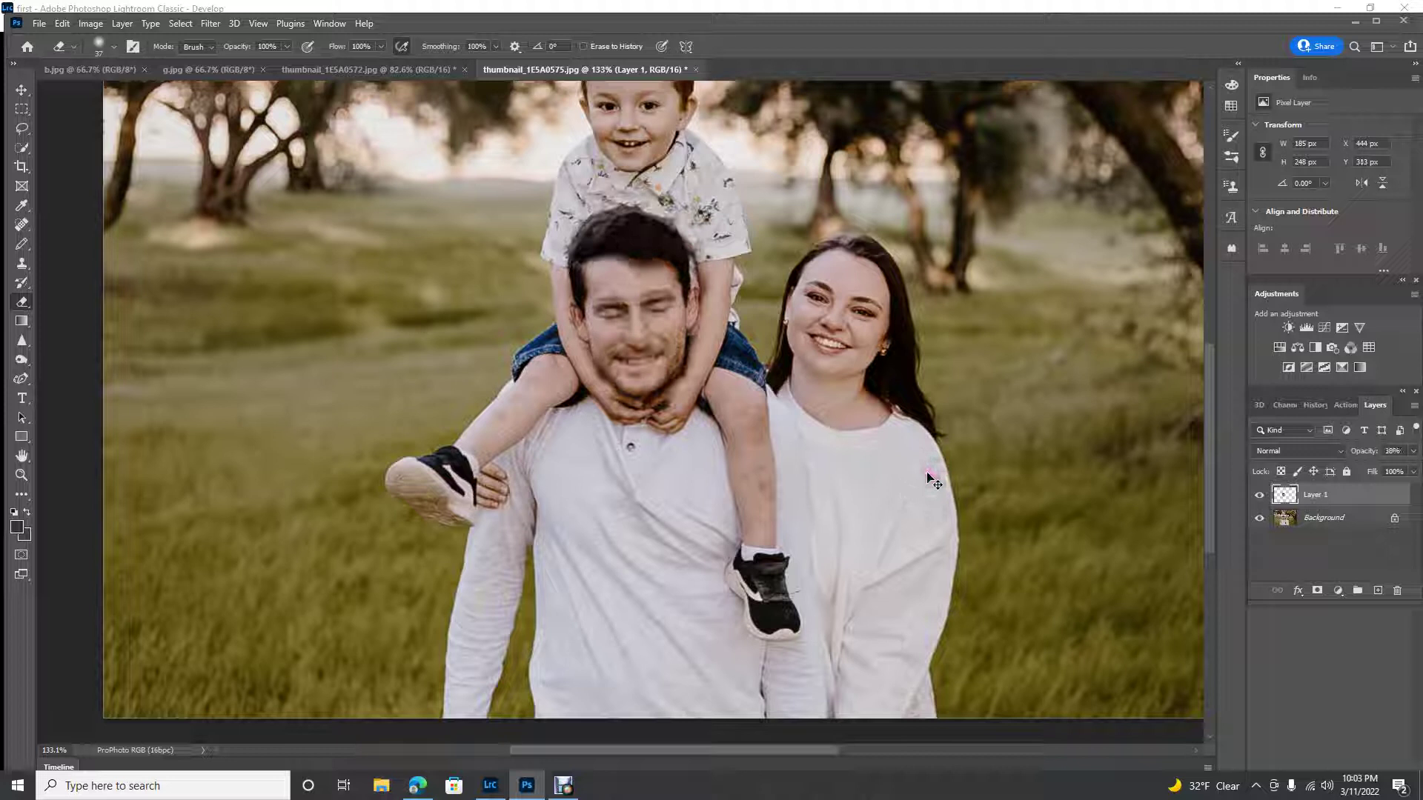
click(940, 499)
click(1287, 470)
click(1413, 450)
drag(1370, 470, 1408, 467)
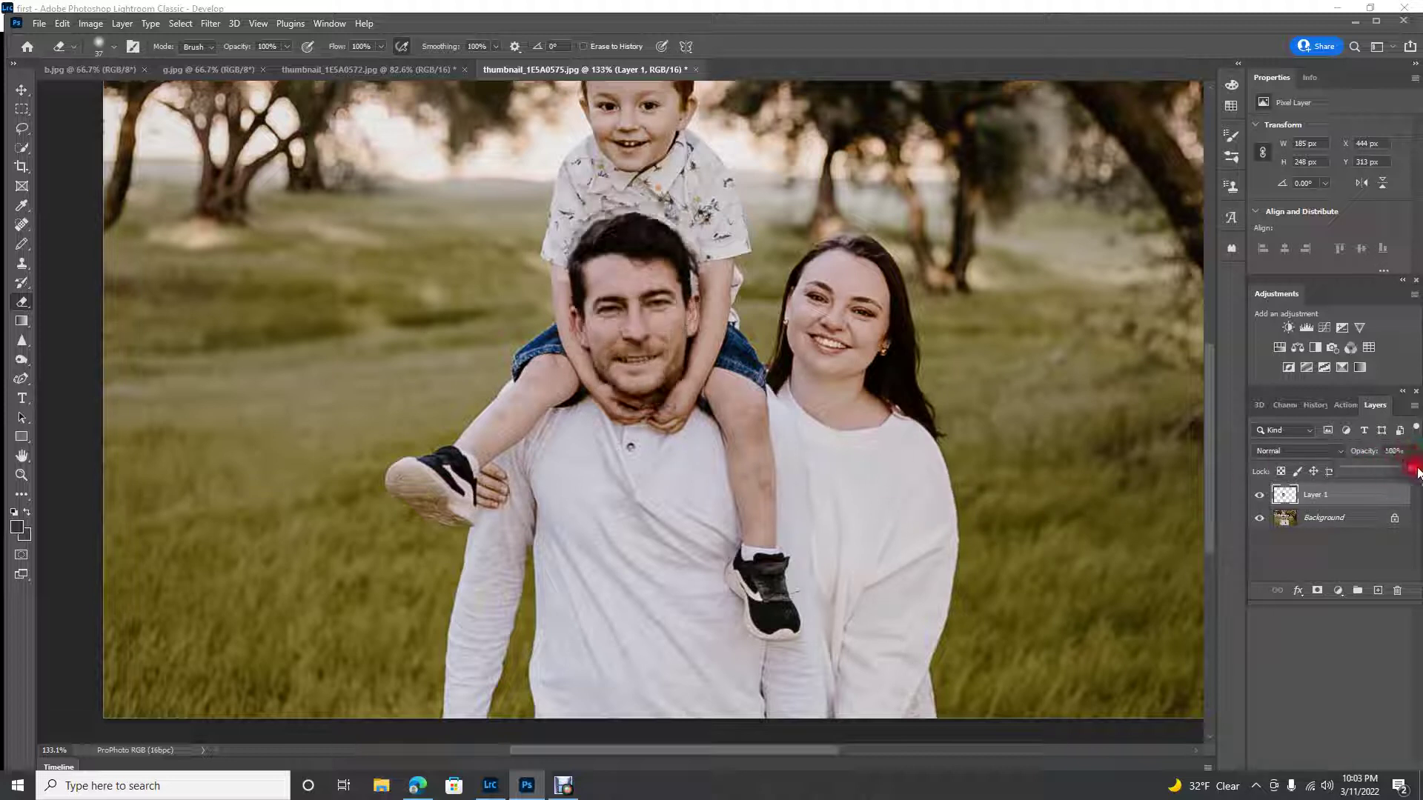
click(815, 471)
mouse_move(685, 418)
mouse_down()
mouse_move(606, 417)
mouse_move(692, 428)
mouse_move(730, 407)
mouse_move(684, 204)
mouse_move(581, 203)
mouse_move(553, 235)
mouse_move(561, 247)
mouse_move(597, 215)
mouse_move(664, 216)
mouse_move(819, 318)
mouse_up()
Step: Apply Flatten Image from the Layers panel menu, merging the swapped face into one Background layer
scroll(766, 454, down, 5)
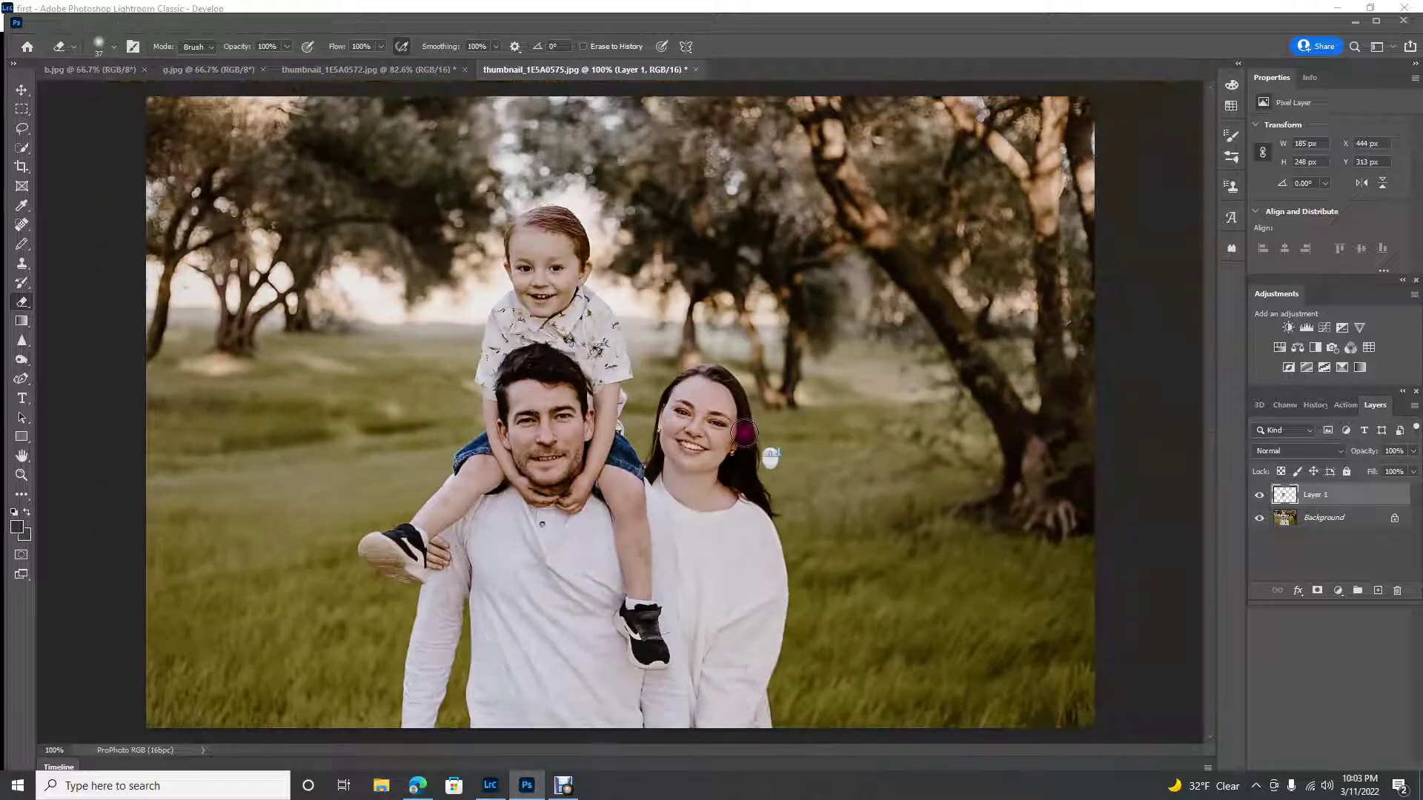
mouse_move(621, 450)
mouse_down()
mouse_move(648, 463)
mouse_move(635, 441)
mouse_move(611, 498)
mouse_move(631, 465)
mouse_move(583, 419)
mouse_move(553, 438)
mouse_move(640, 388)
mouse_move(896, 498)
mouse_up()
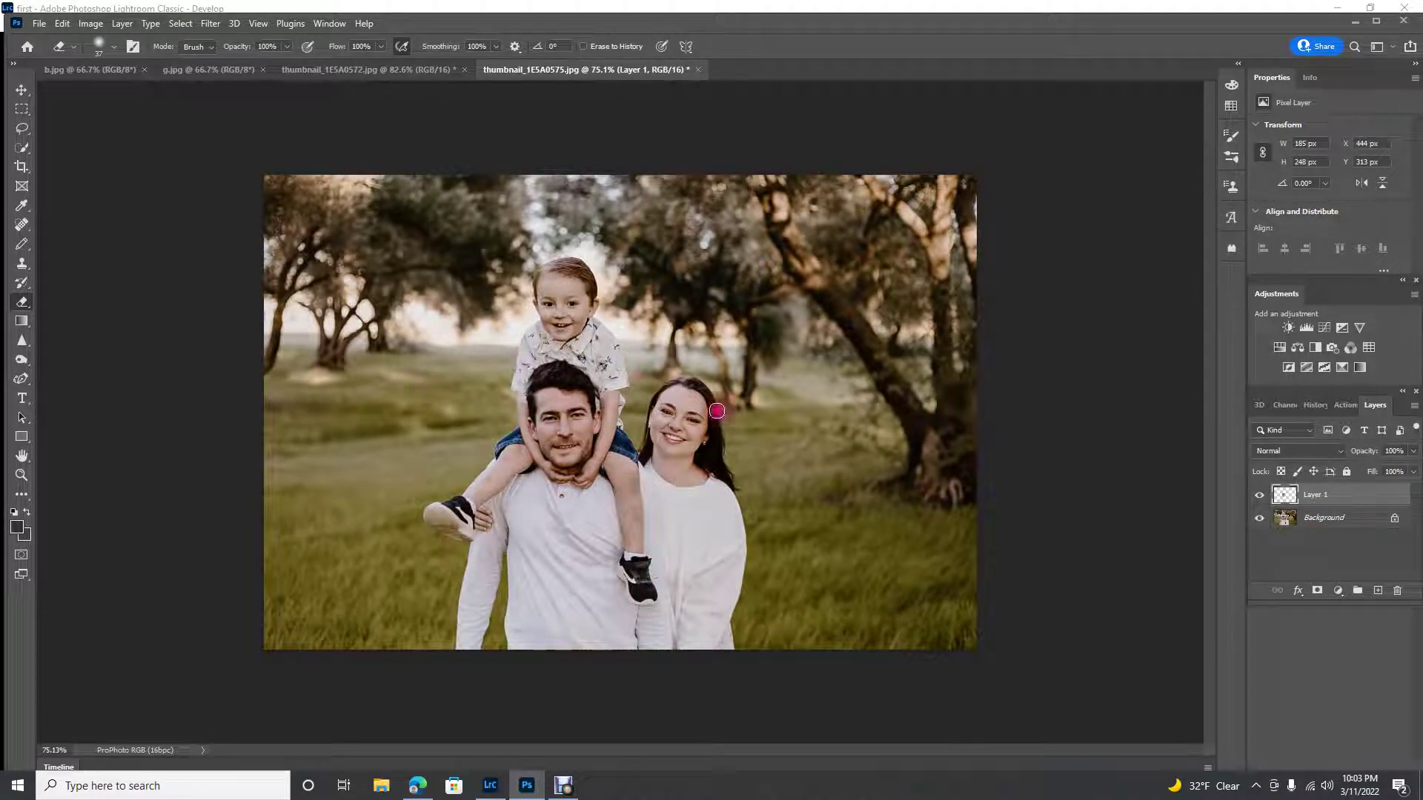
click(698, 523)
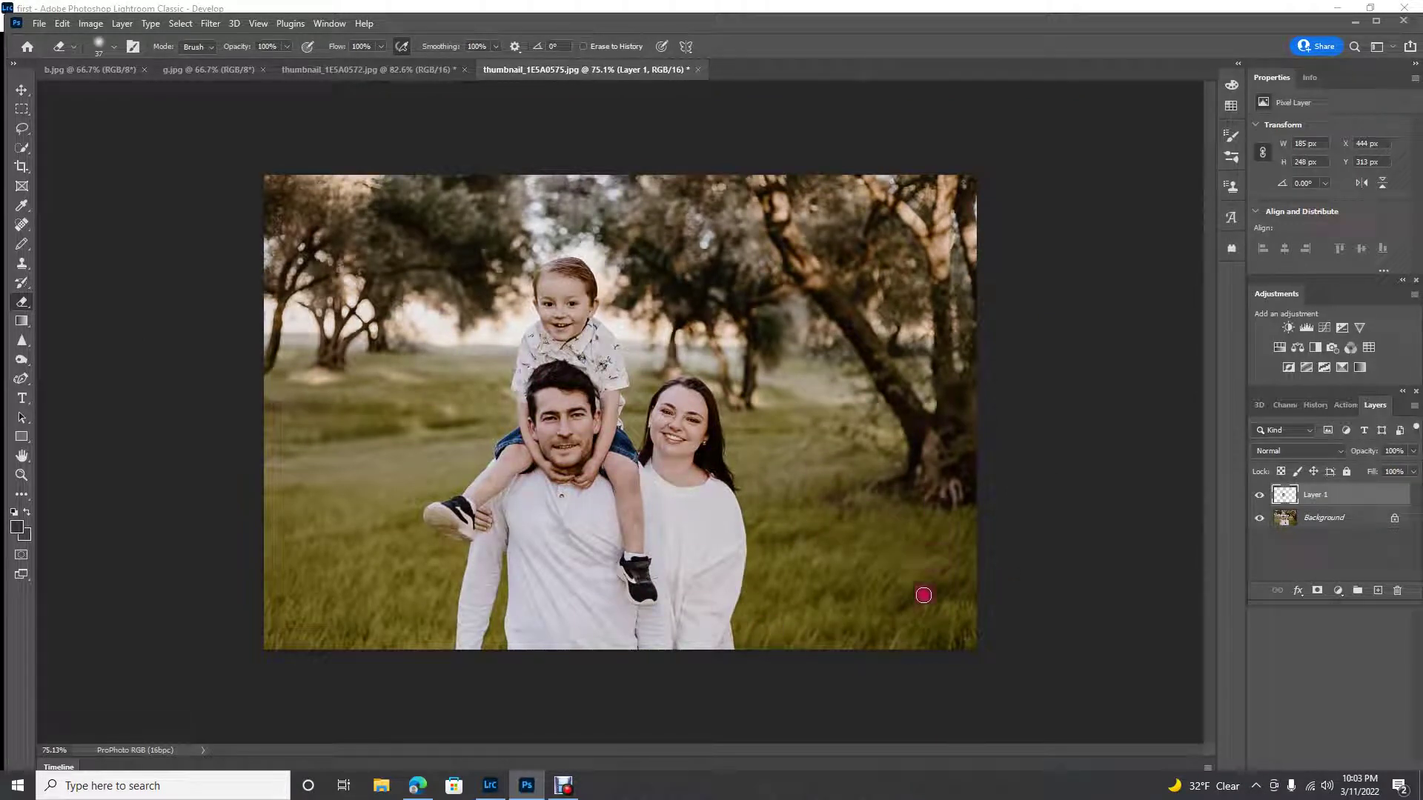
click(1414, 410)
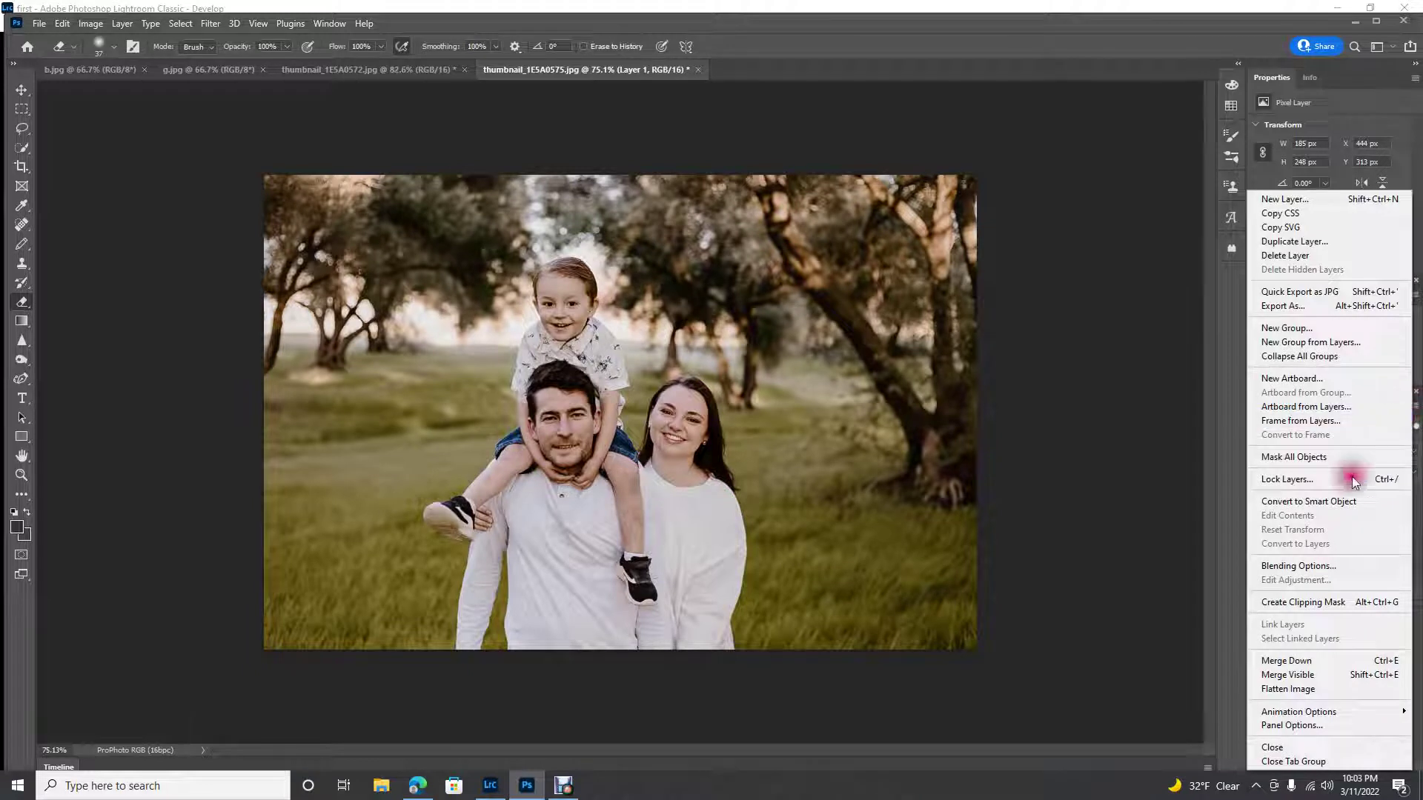
click(1322, 689)
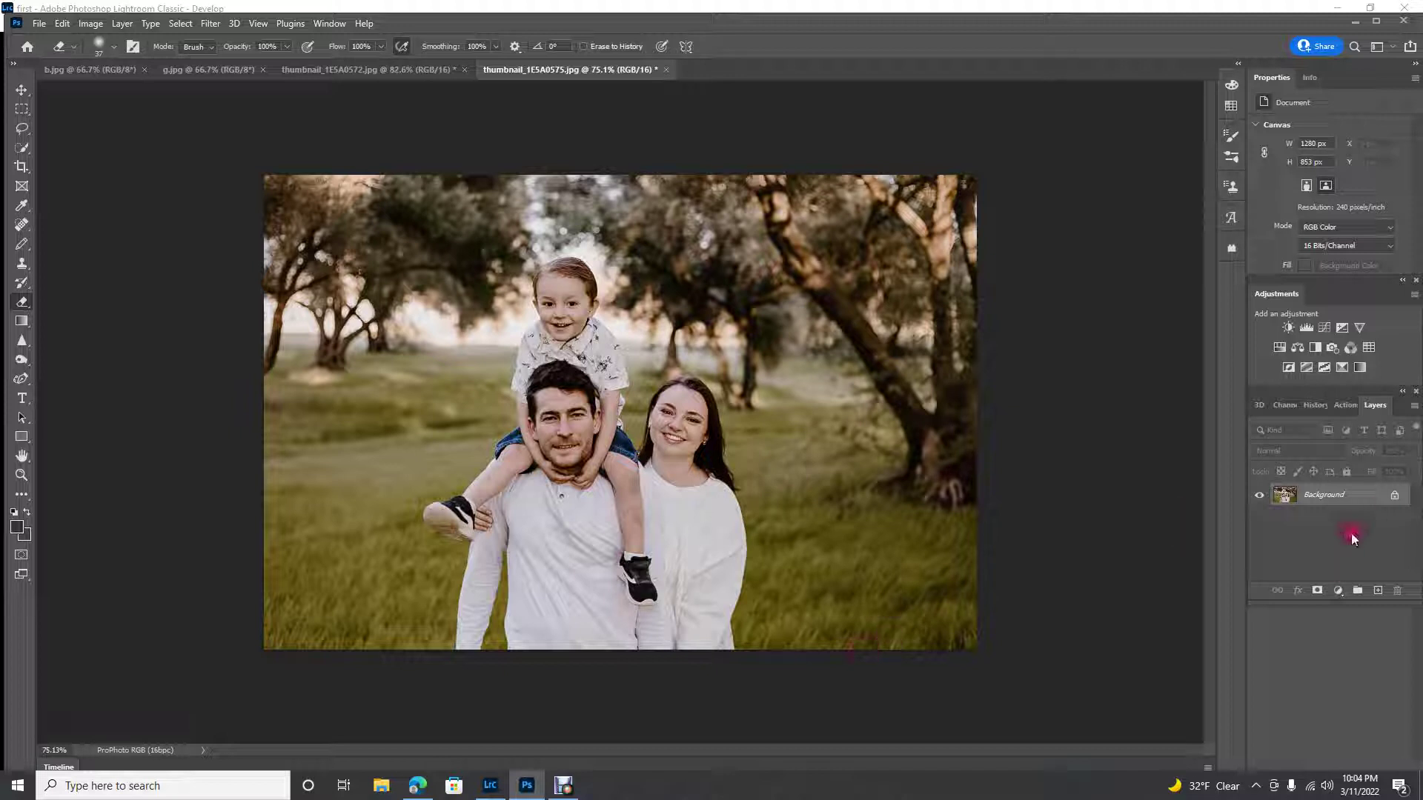
Step: Add a Levels adjustment layer with input levels 3, 1.00 and 237
click(1307, 328)
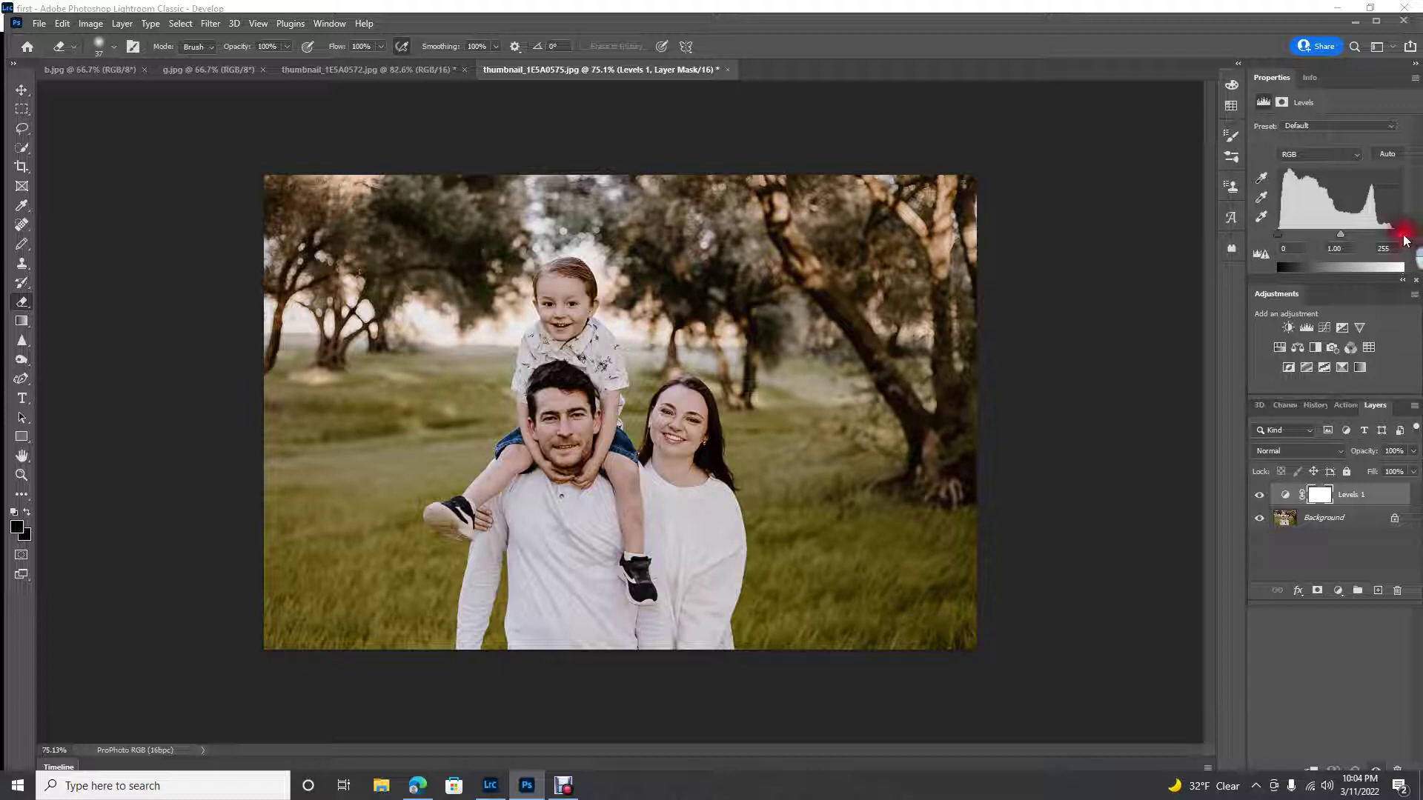
drag(1406, 239, 1403, 239)
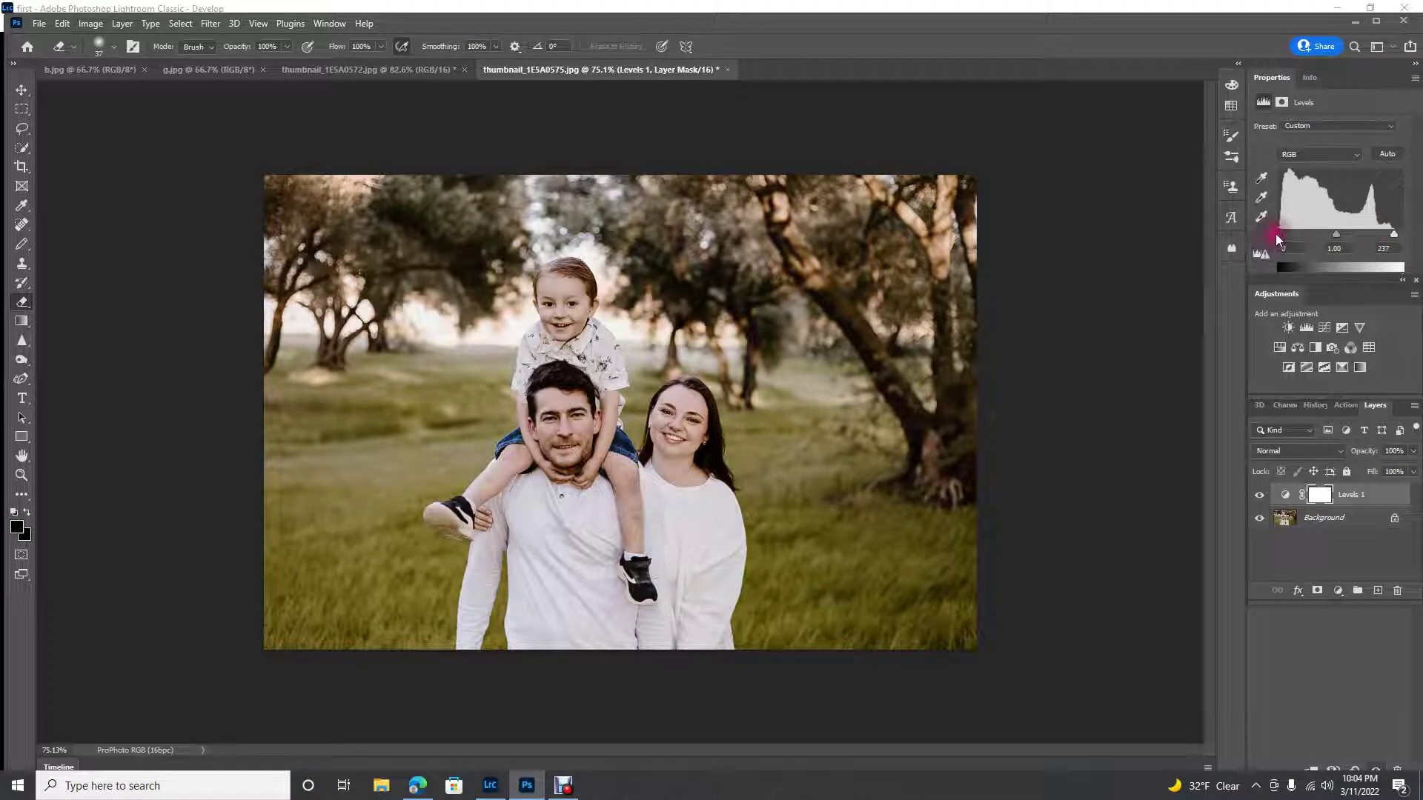
drag(1280, 236, 1281, 237)
Step: Toggle Levels 1 visibility to compare before and after, leaving it hidden
click(1259, 495)
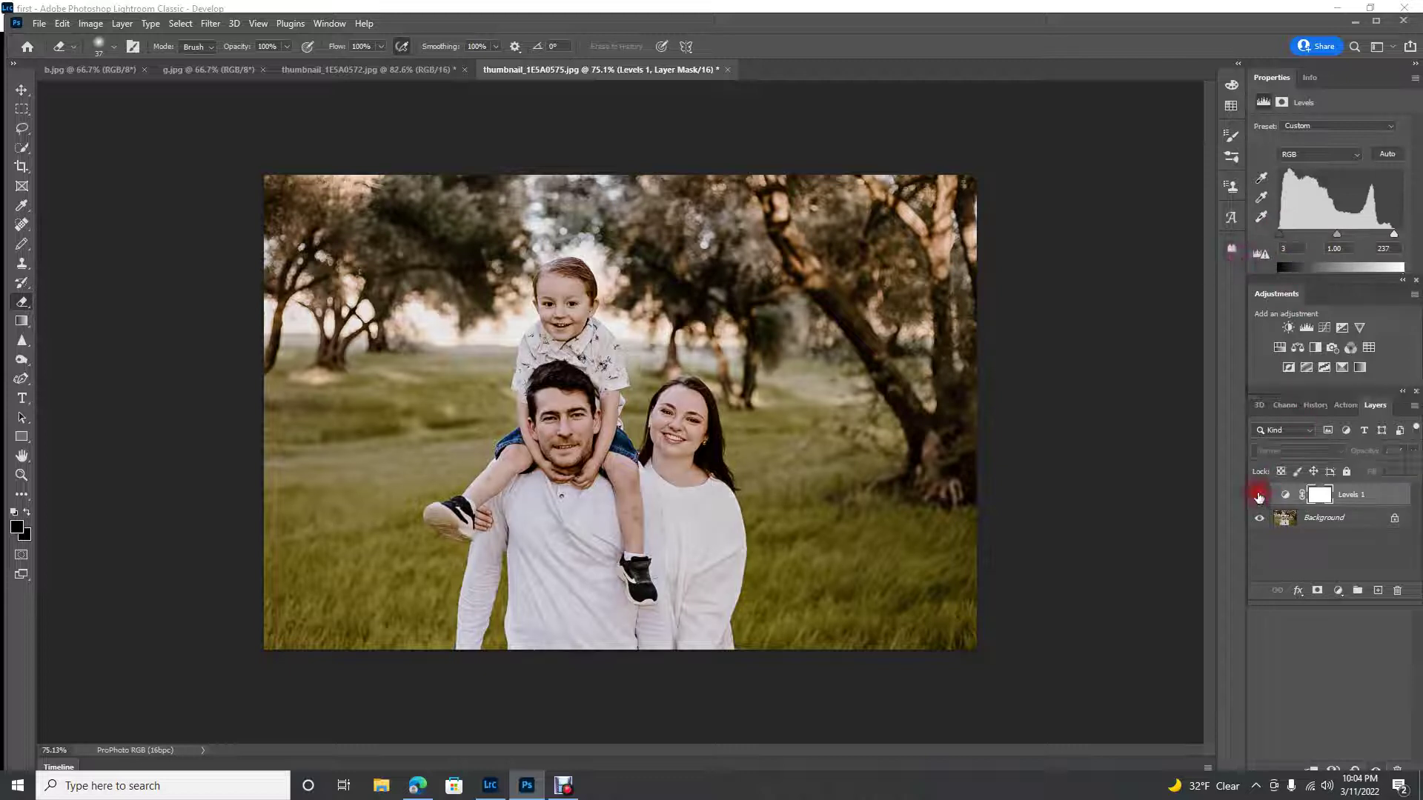
click(1259, 496)
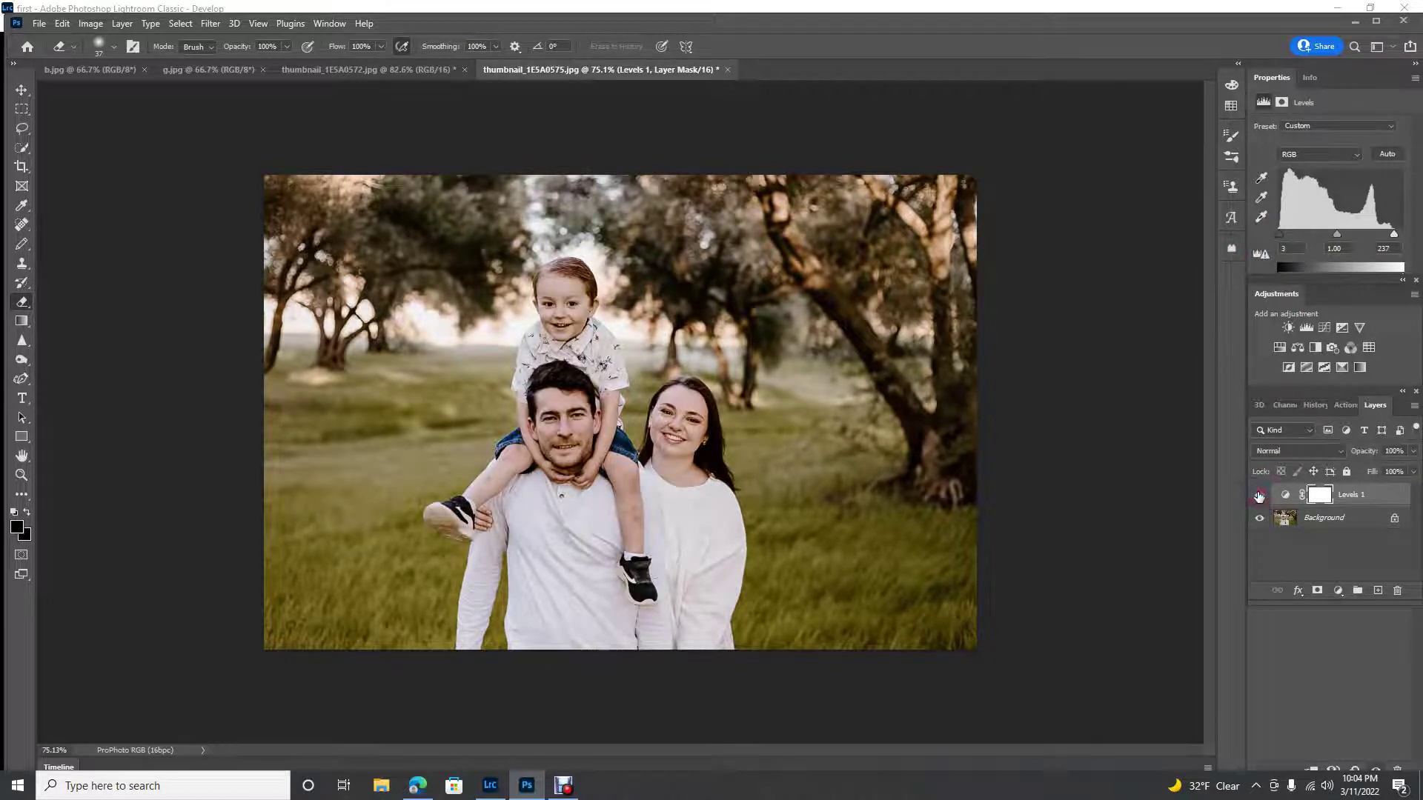
click(1259, 495)
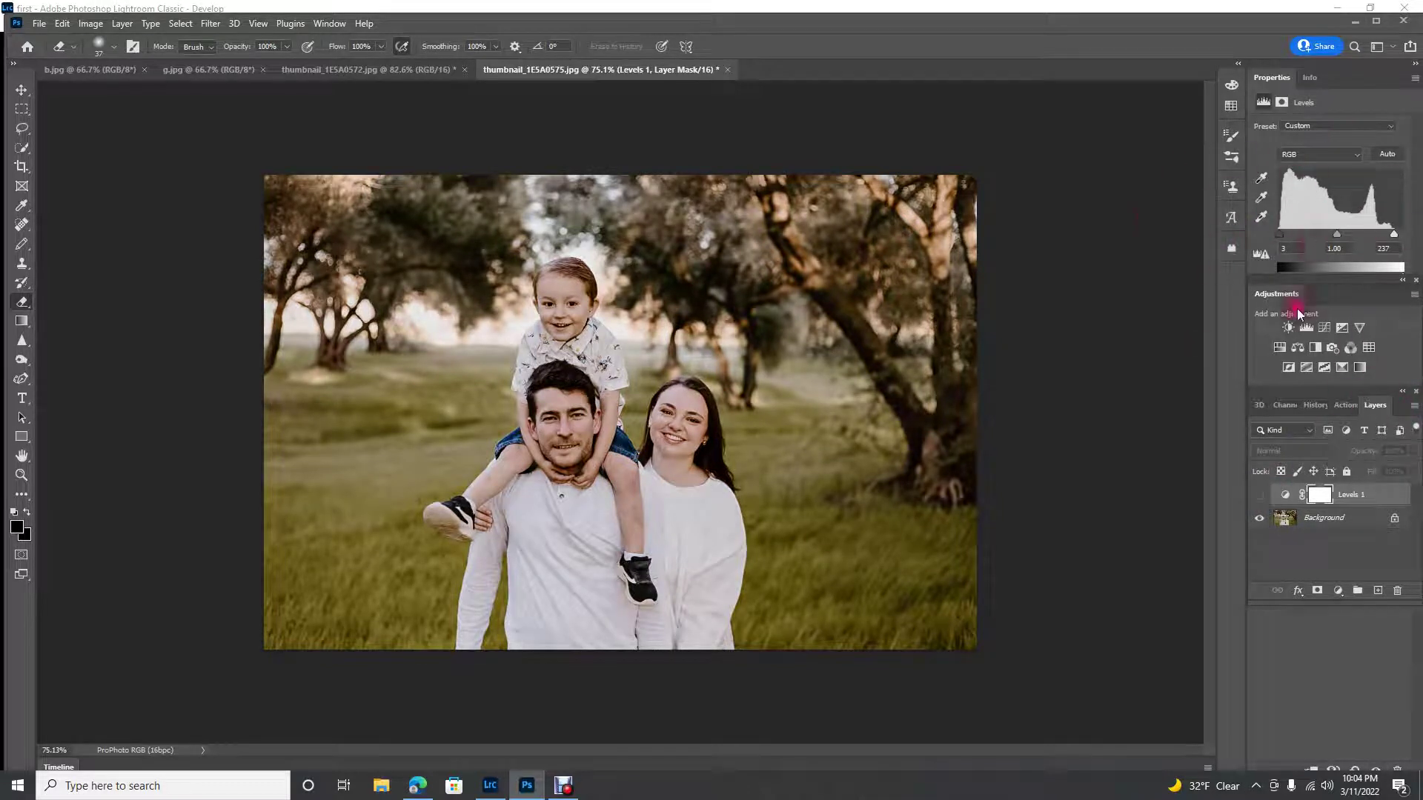
Step: Flatten the image, discarding the hidden Levels 1 layer, back to a single Background
click(1412, 405)
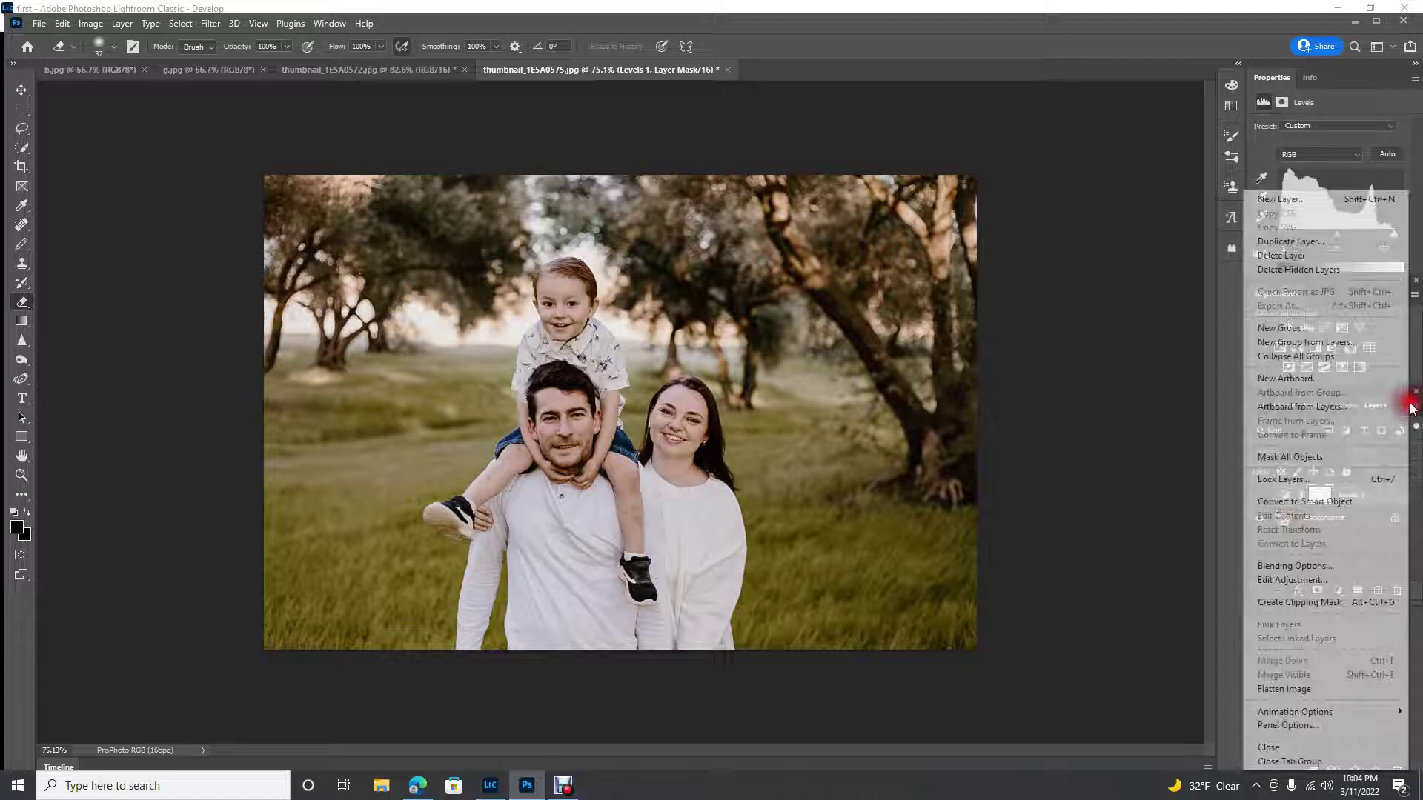
click(1282, 688)
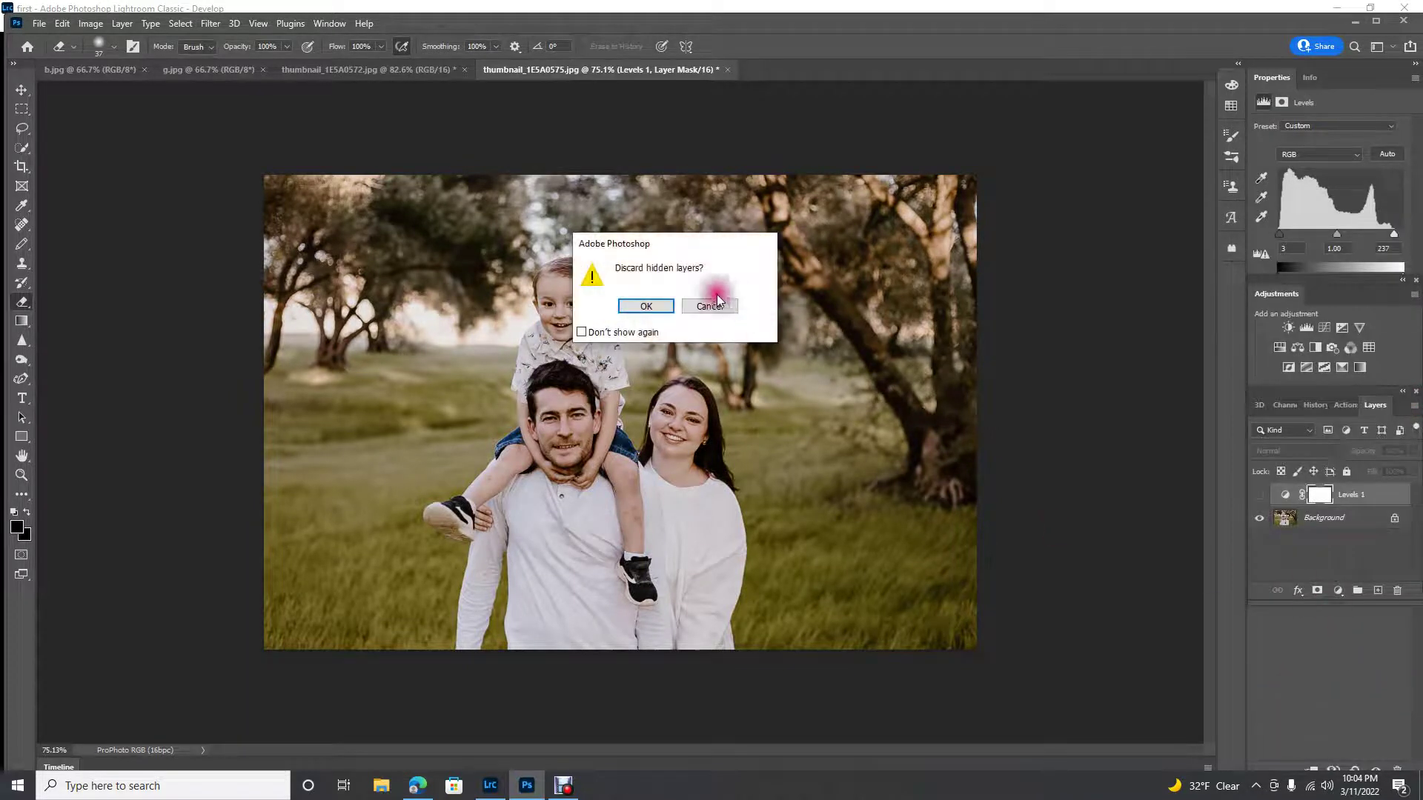
click(639, 306)
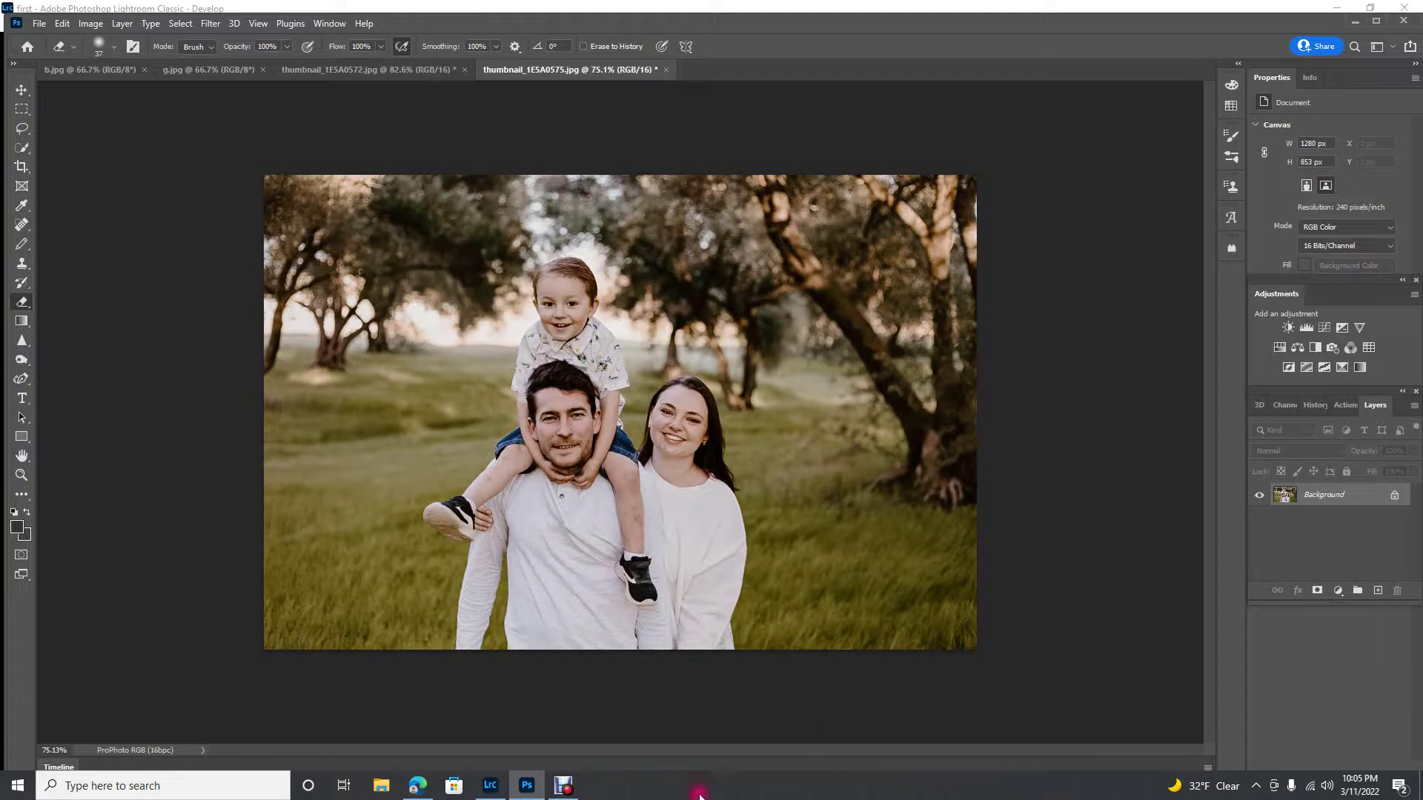
click(564, 787)
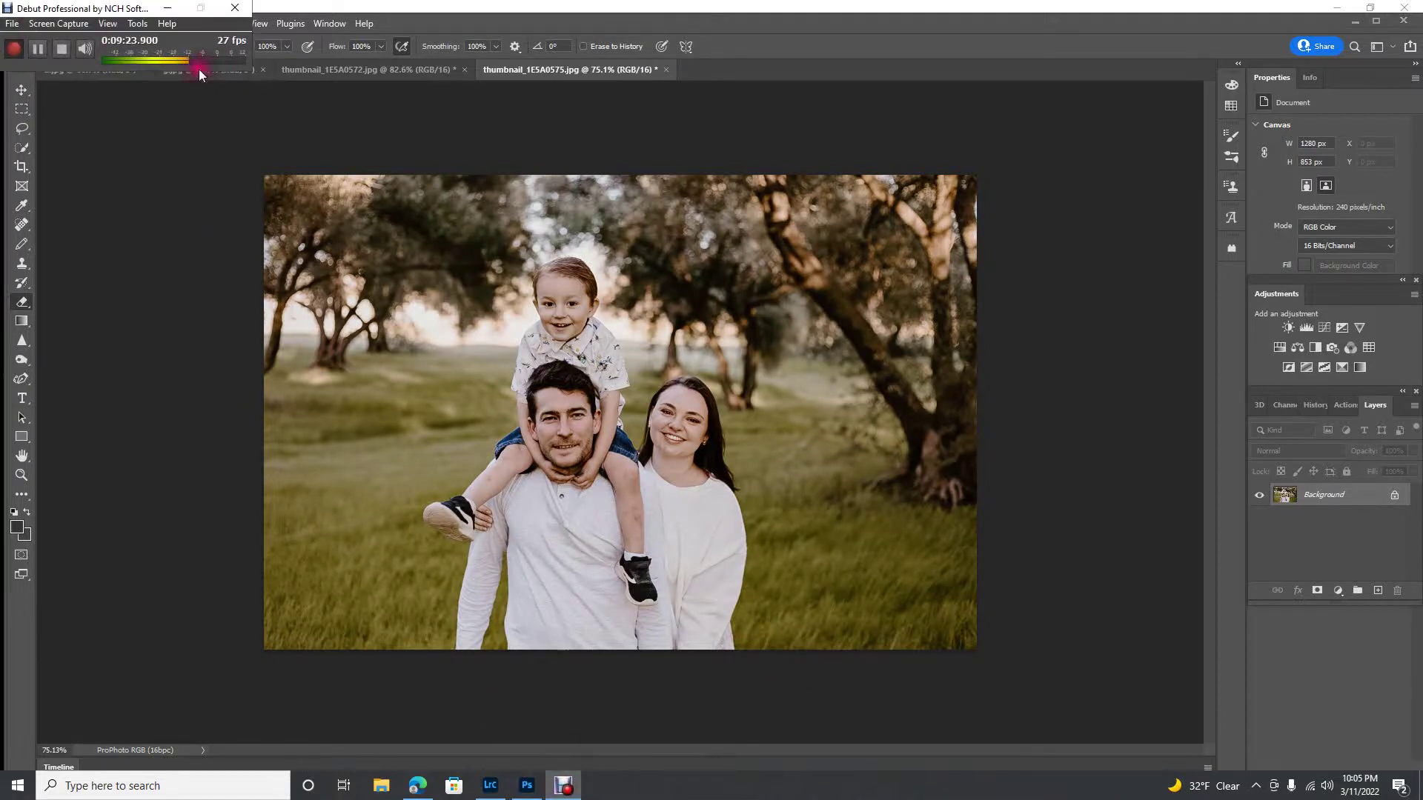